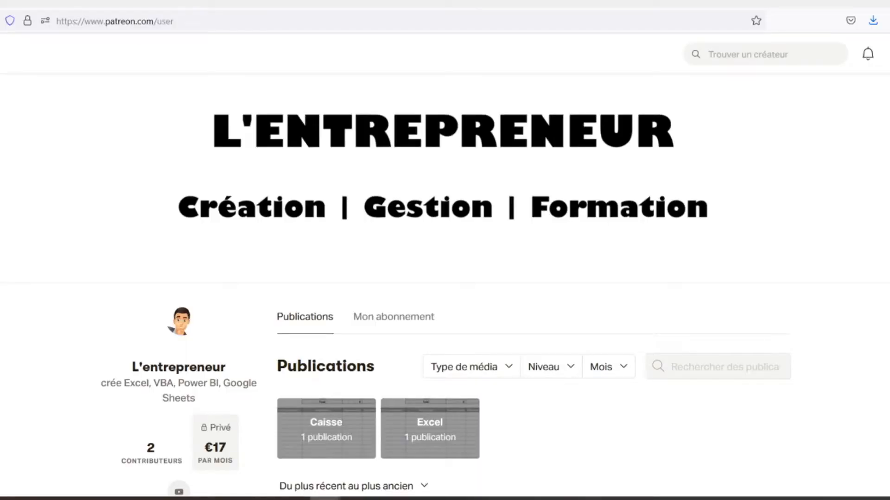
# Look through the creator's Patreon publications, including the Feuilles de caisse post and its caisse.xlsx attachment.
pyautogui.scroll(-3, 444, 286)
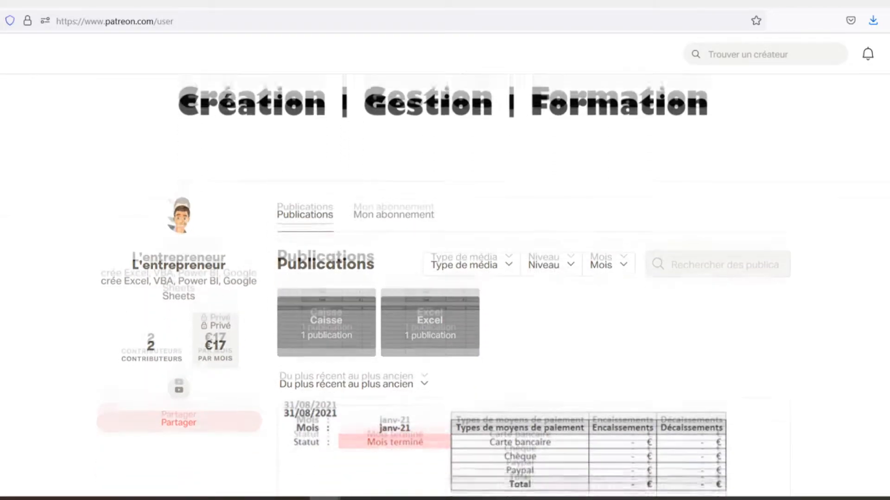
pyautogui.scroll(-2, 443, 285)
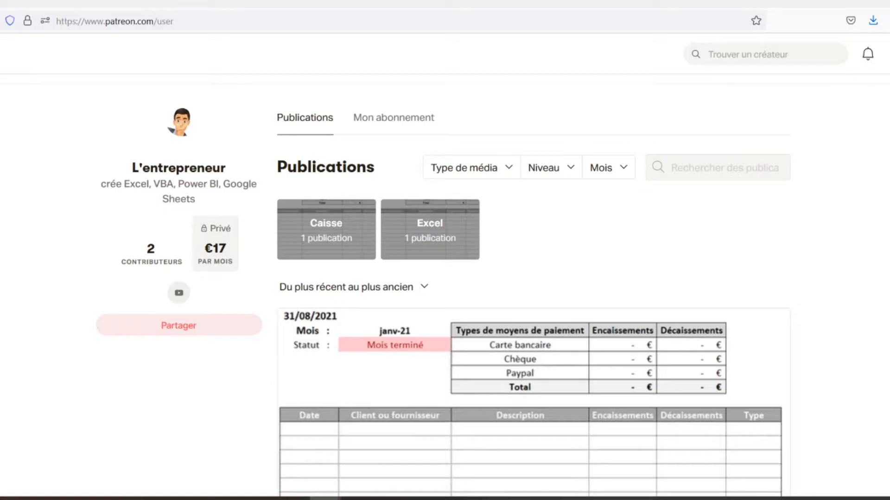
pyautogui.scroll(-2, 444, 286)
pyautogui.scroll(-2, 444, 285)
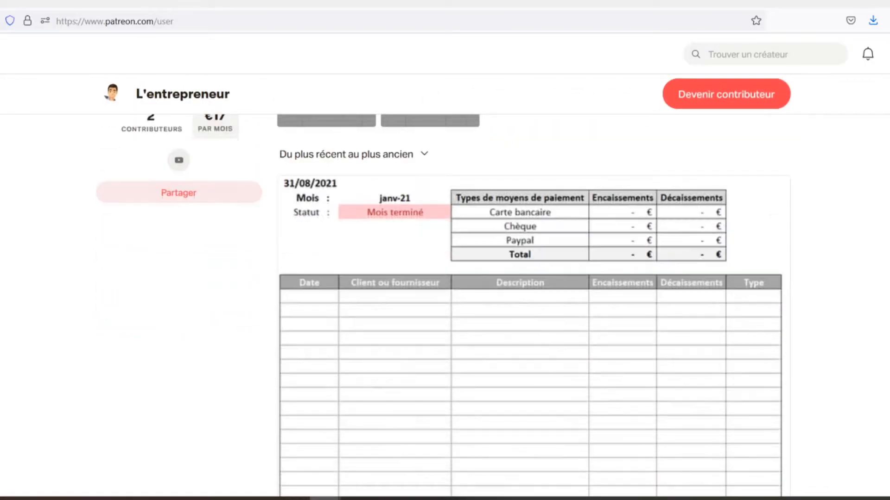
pyautogui.scroll(-2, 444, 286)
pyautogui.scroll(-2, 444, 285)
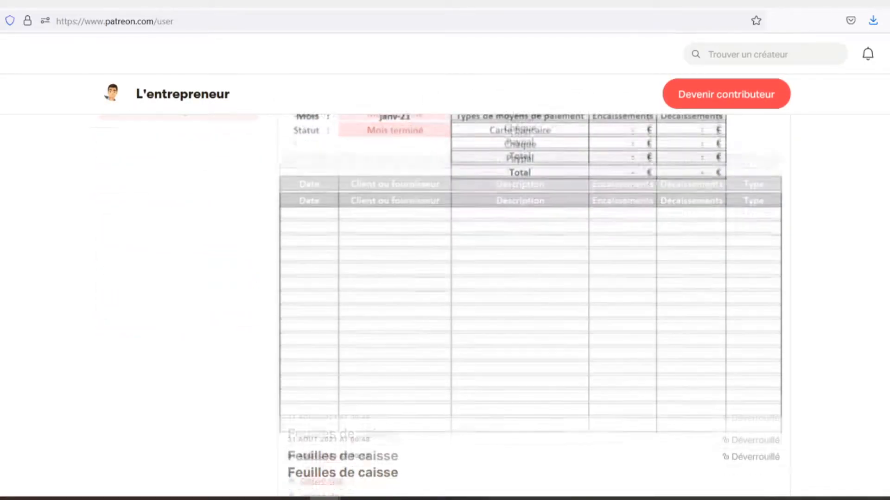
pyautogui.scroll(-2, 444, 285)
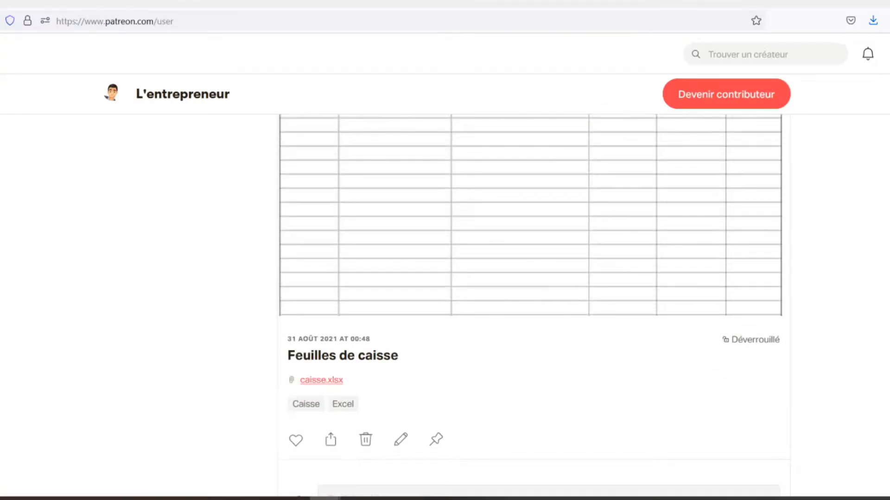
pyautogui.scroll(-2, 443, 286)
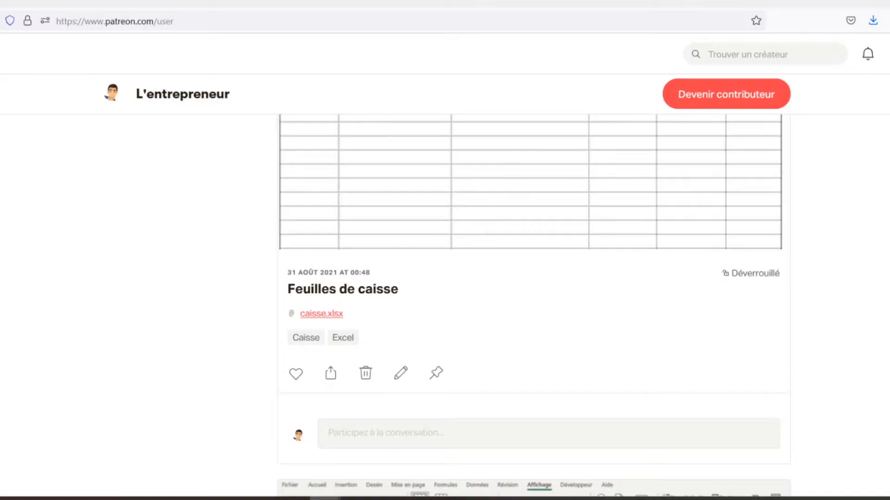
pyautogui.scroll(-2, 444, 285)
pyautogui.scroll(-2, 444, 286)
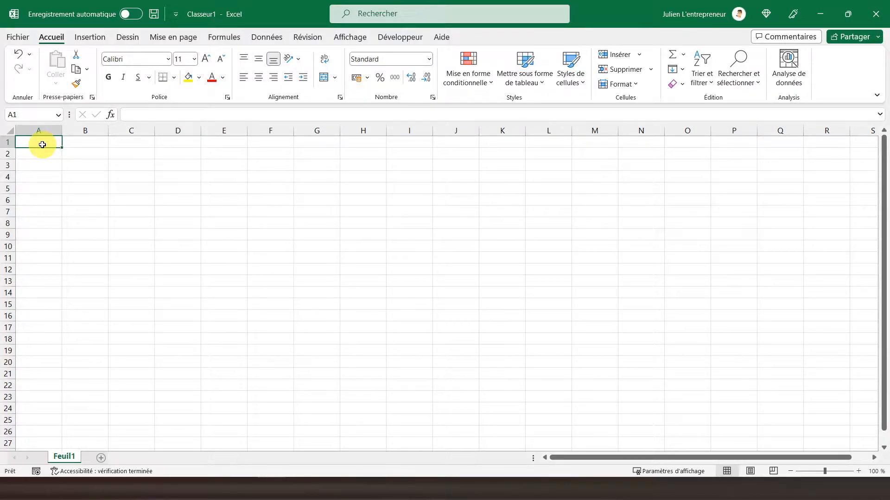
# Switch to the blank Excel workbook and rename the sheet Feuil1 as Budget.
pyautogui.doubleClick(64, 457)
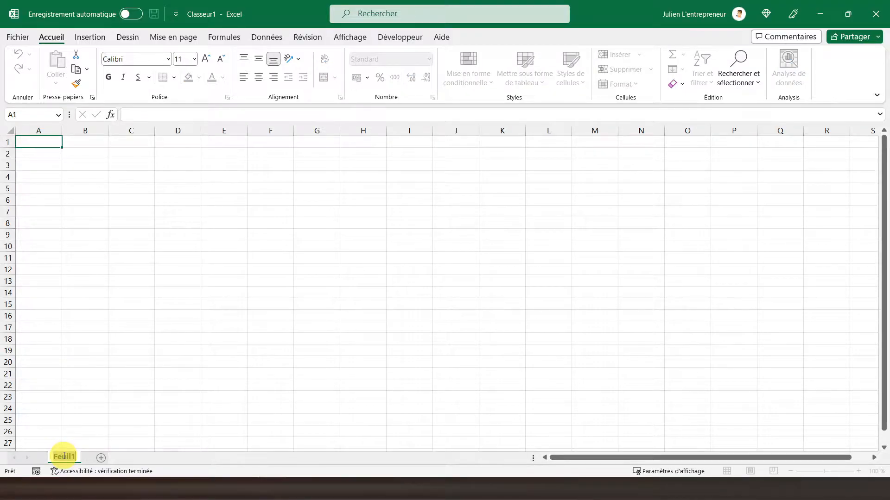
pyautogui.write('Budget')
pyautogui.press('Return')
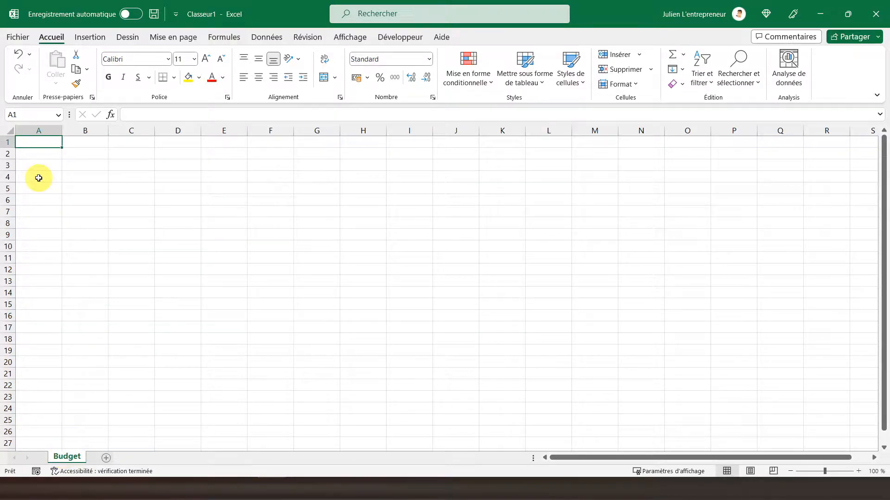
# Add a second sheet named Planning and return to the Budget sheet.
pyautogui.click(109, 459)
pyautogui.doubleClick(103, 456)
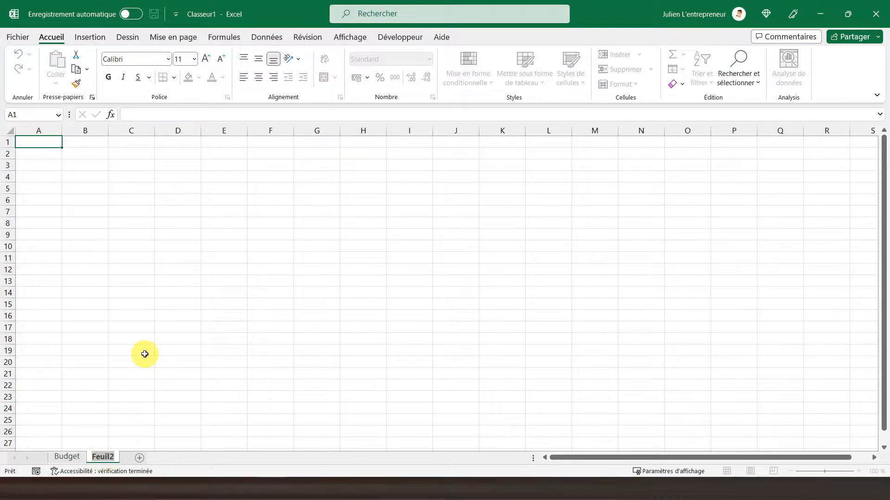
pyautogui.write('Planning')
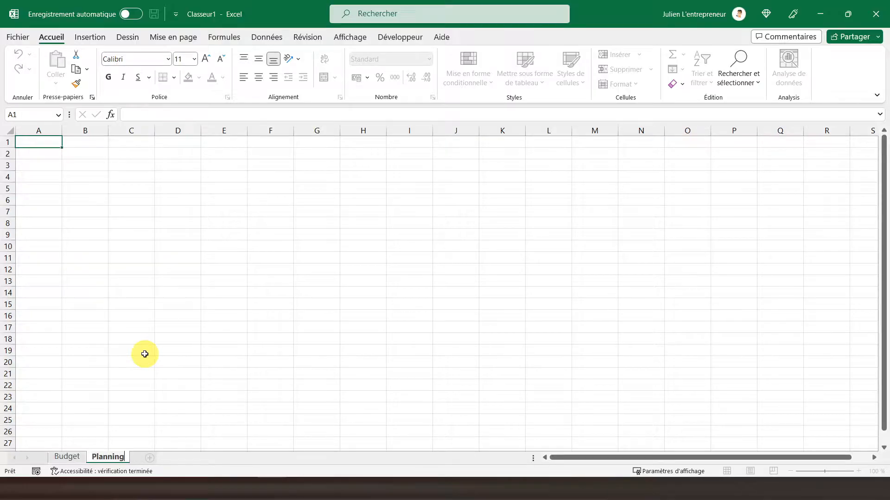
pyautogui.press('Return')
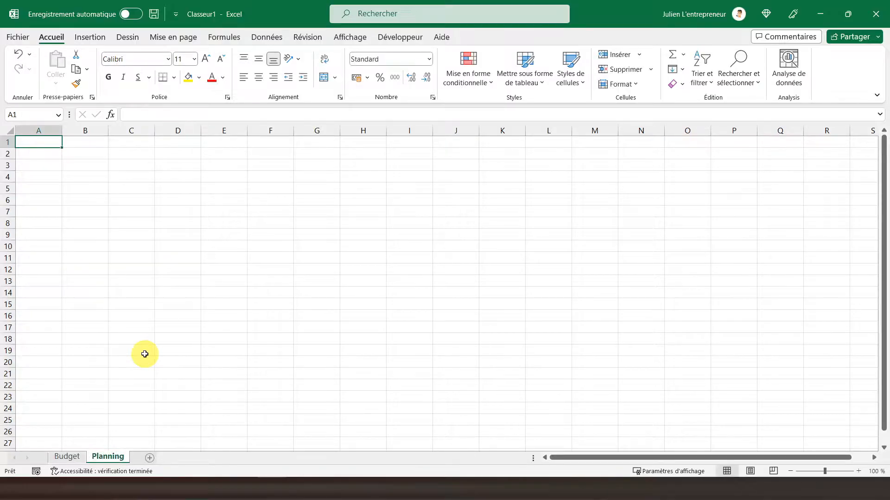
pyautogui.click(67, 457)
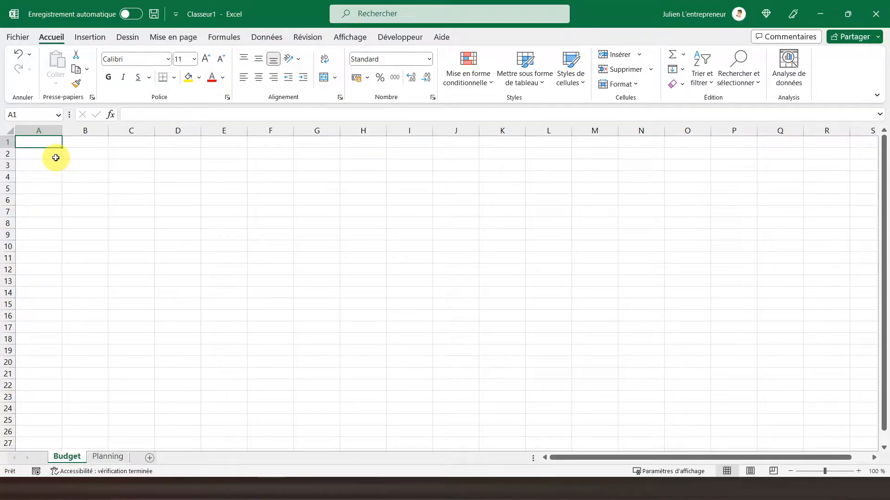
# Set the width of column A to 3 on the Budget sheet.
pyautogui.click(37, 191)
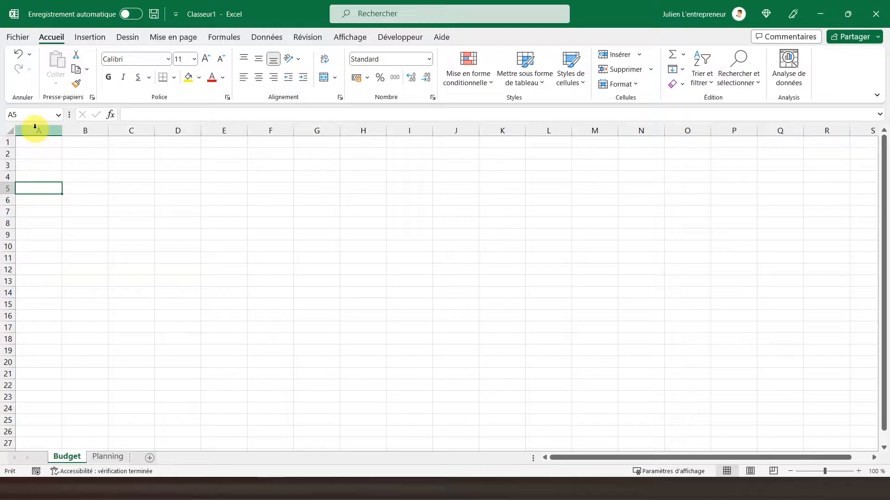
pyautogui.click(35, 131)
pyautogui.rightClick(35, 131)
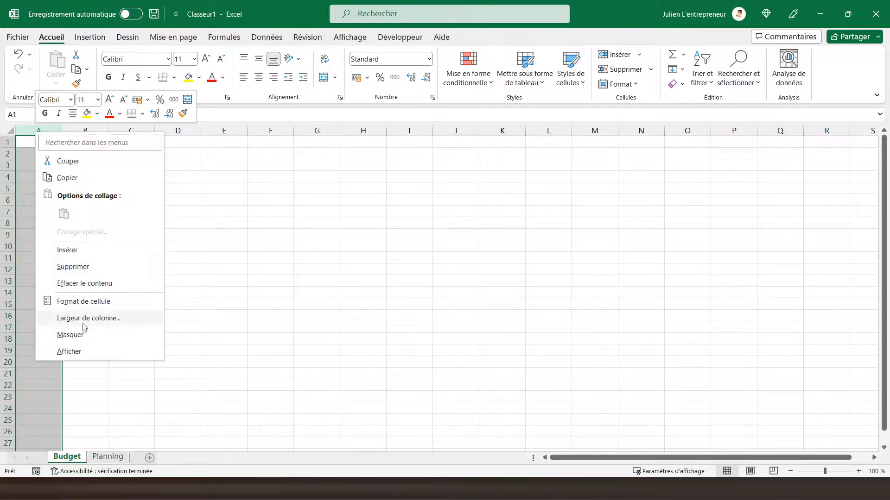
pyautogui.click(88, 324)
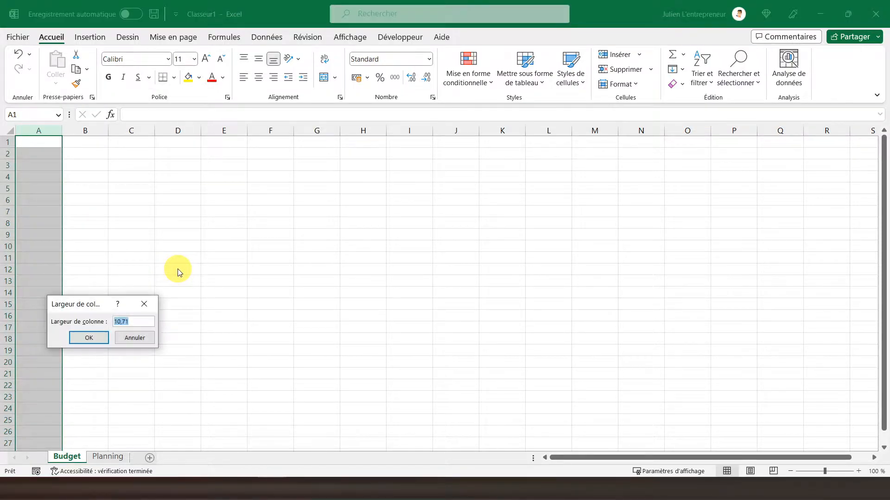
pyautogui.write('3')
pyautogui.press('Return')
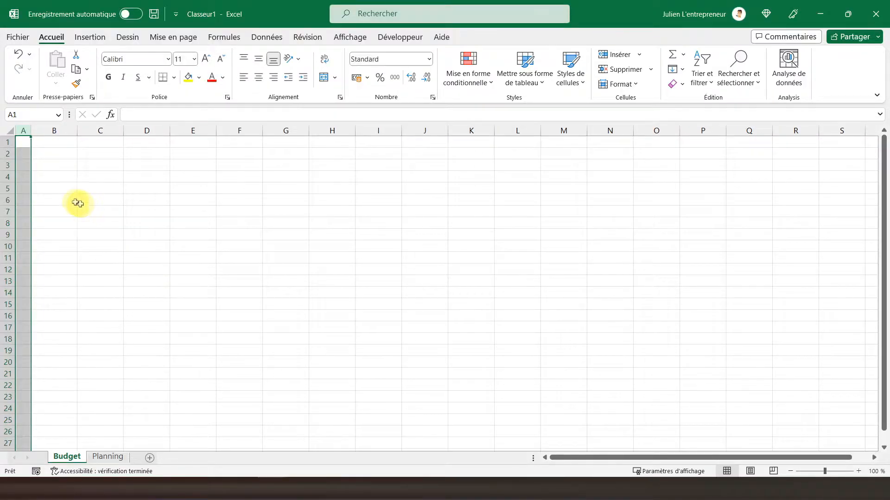
# Set the width of column A to 2 on the Budget sheet.
pyautogui.rightClick(22, 127)
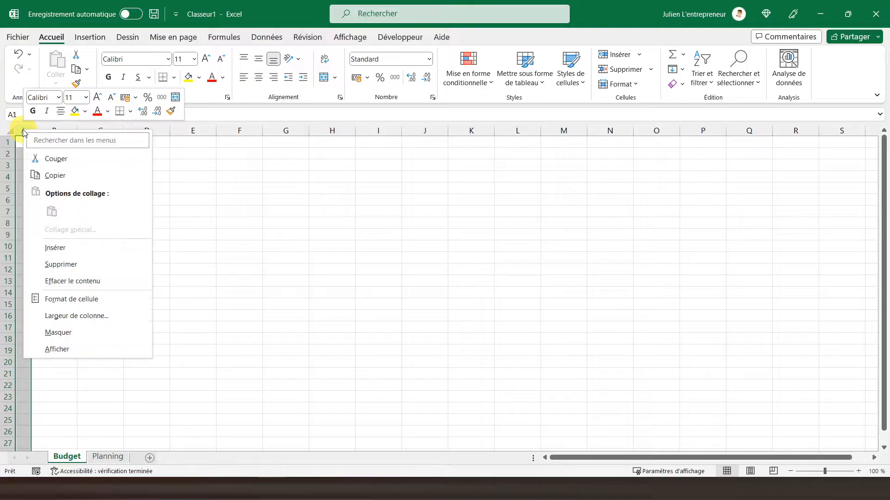
pyautogui.click(61, 317)
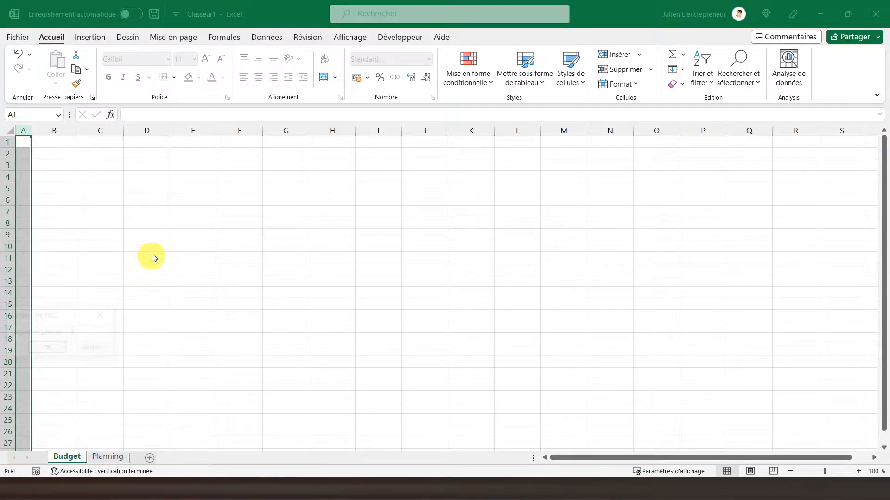
pyautogui.write('2')
pyautogui.press('Return')
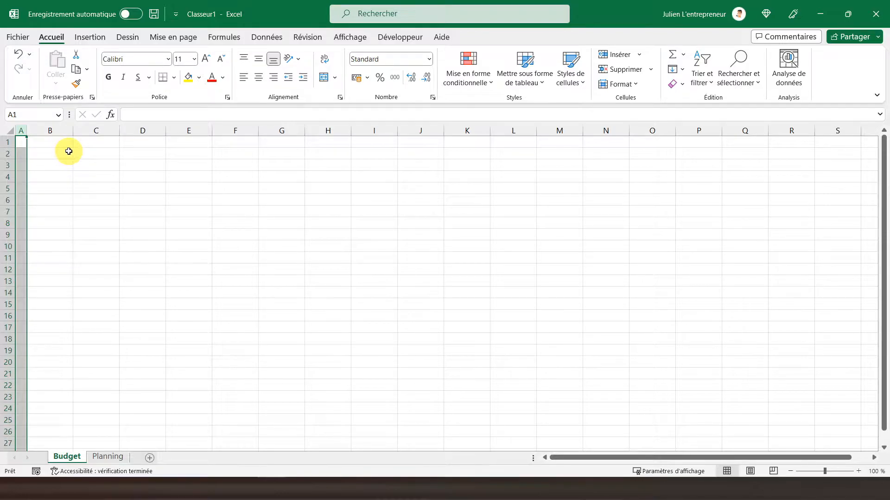
# Set the width of column C to 2.
pyautogui.click(106, 131)
pyautogui.rightClick(102, 132)
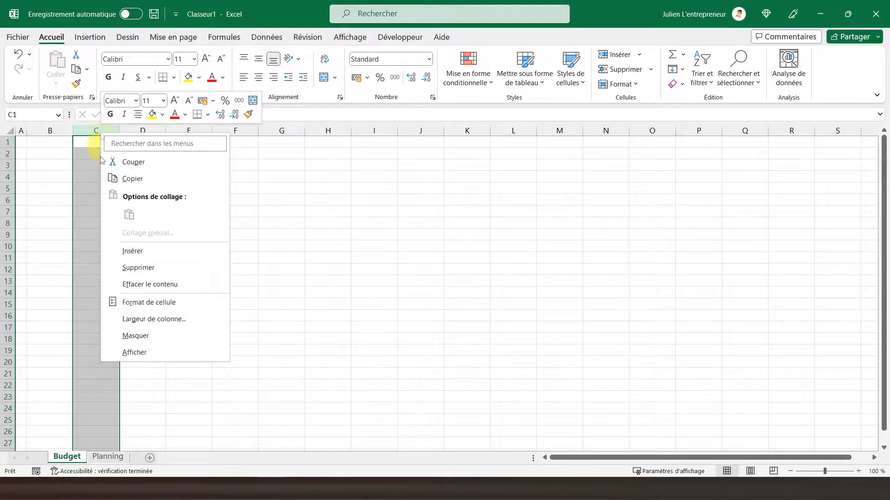
pyautogui.click(143, 321)
pyautogui.write('2')
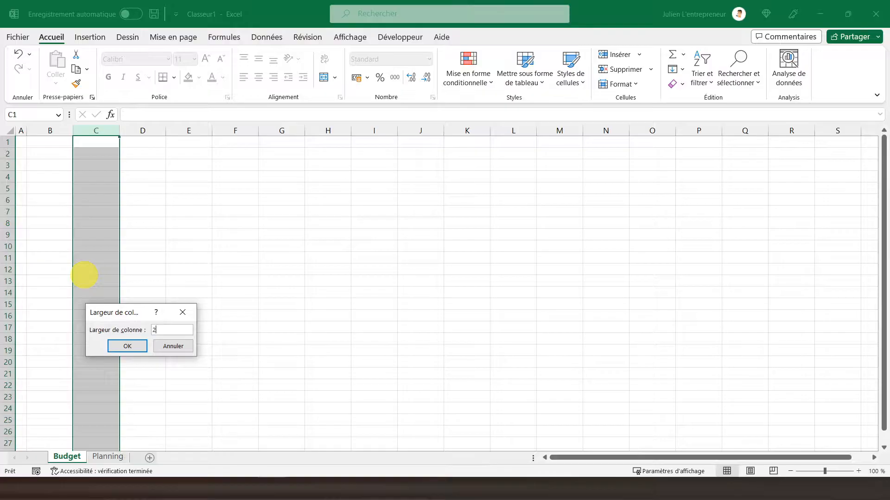
pyautogui.press('Return')
# Enter the heading TACHES INTITULE in cell B5 and fit column B's width to it.
pyautogui.click(38, 187)
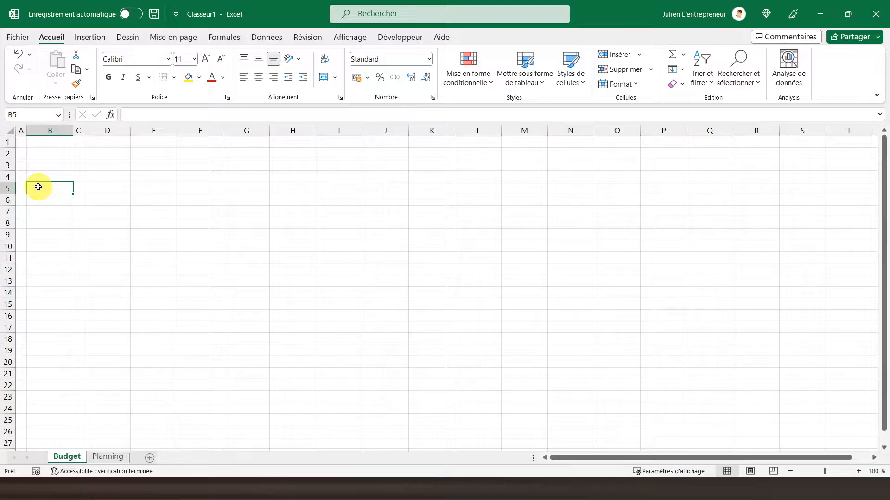
pyautogui.write('Tache')
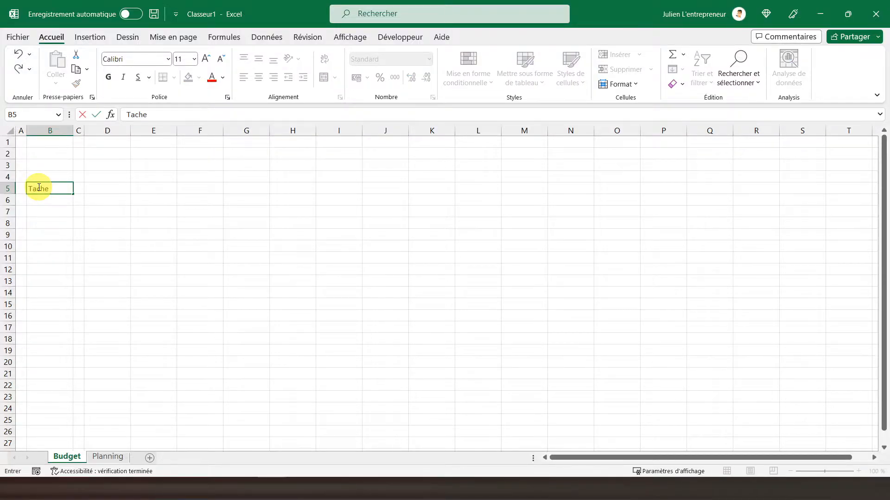
pyautogui.press('BackSpace')
pyautogui.press('BackSpace')
pyautogui.press('BackSpace')
pyautogui.write('CHES INTITULE')
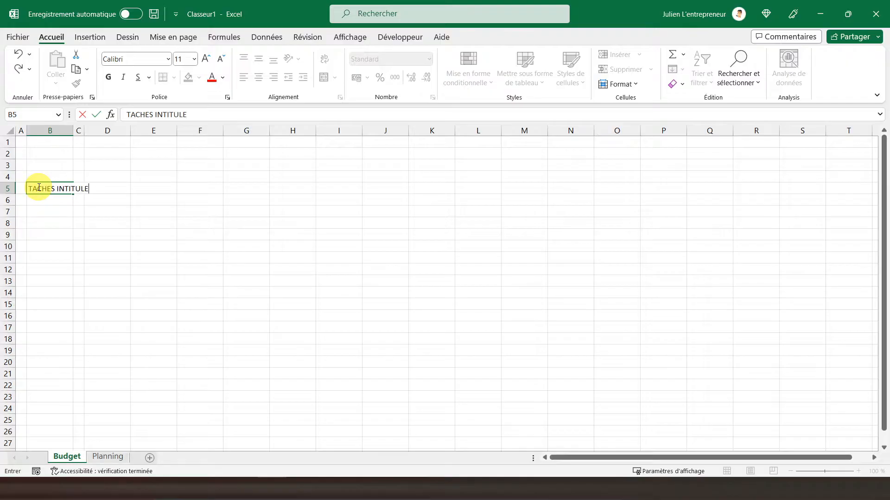
pyautogui.press('Return')
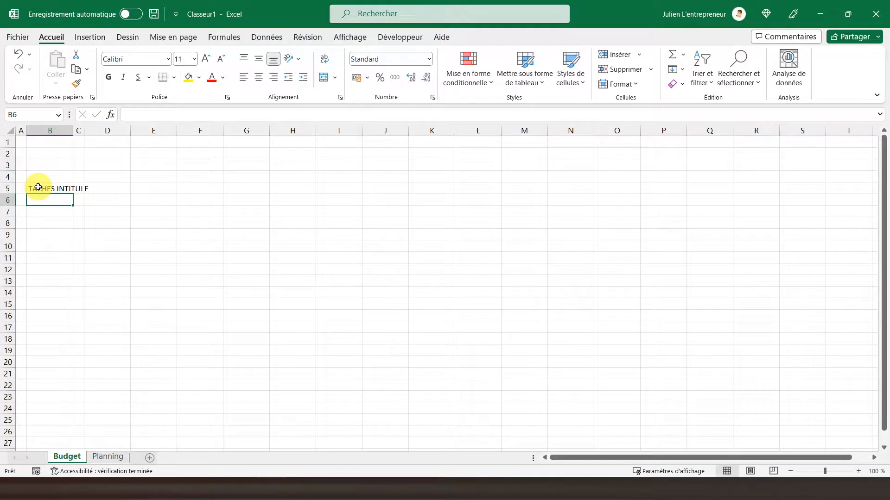
pyautogui.doubleClick(72, 135)
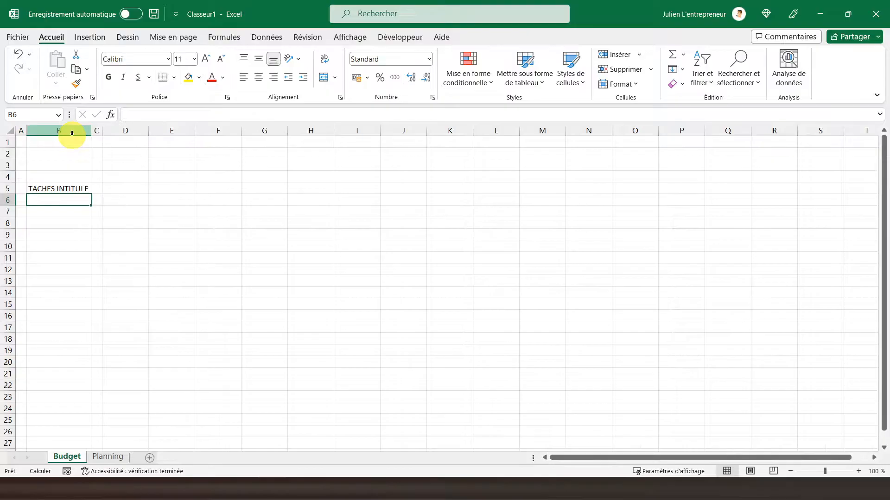
# Below the heading, enter Section 1 in cell B6 and Sous-section 1 in cell B7.
pyautogui.click(48, 190)
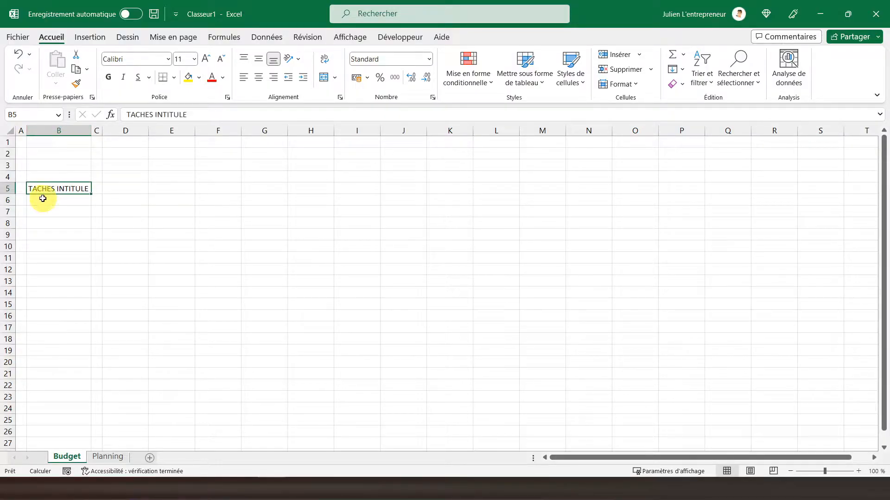
pyautogui.click(43, 198)
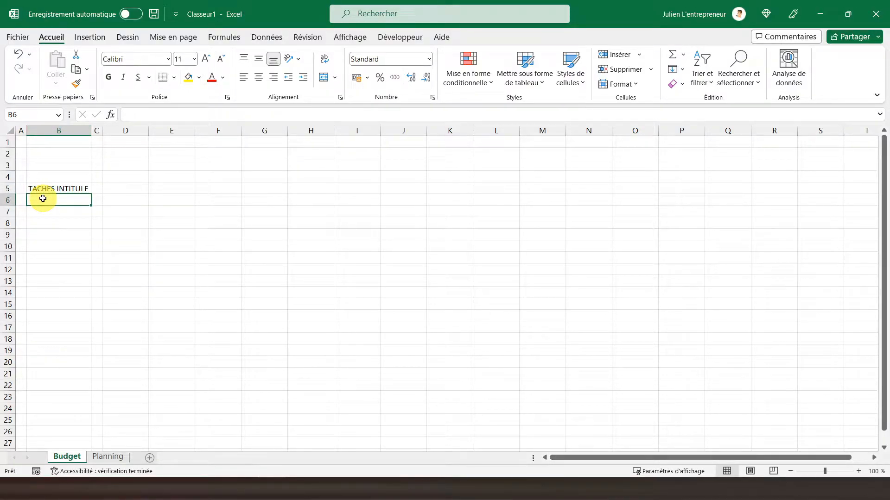
pyautogui.write('Section 1')
pyautogui.press('Return')
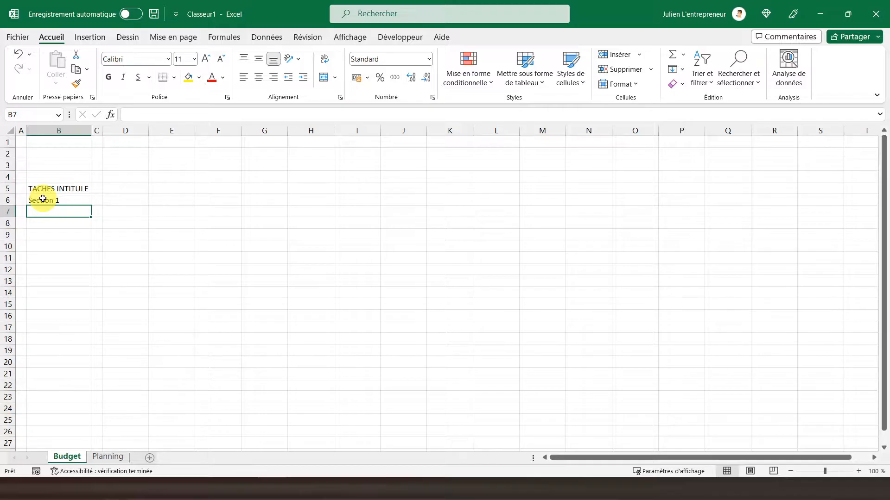
pyautogui.write('Sous-section 1')
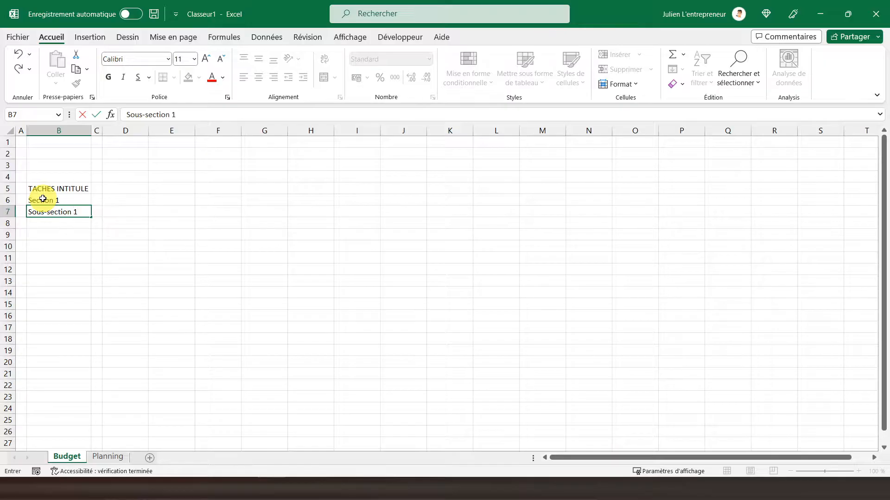
pyautogui.press('Return')
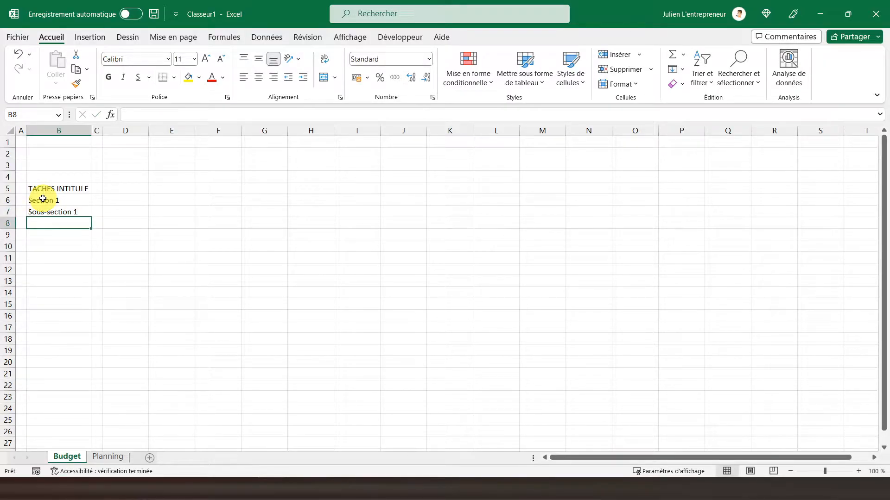
# Extend the Sous-section series from B7 down to B11, ending with Sous-section 5.
pyautogui.click(64, 211)
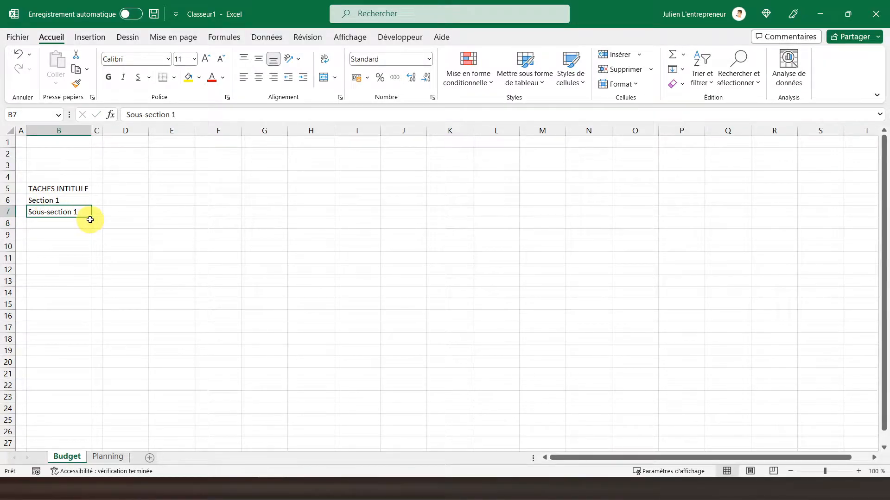
pyautogui.moveTo(89, 219); pyautogui.dragTo(83, 261)
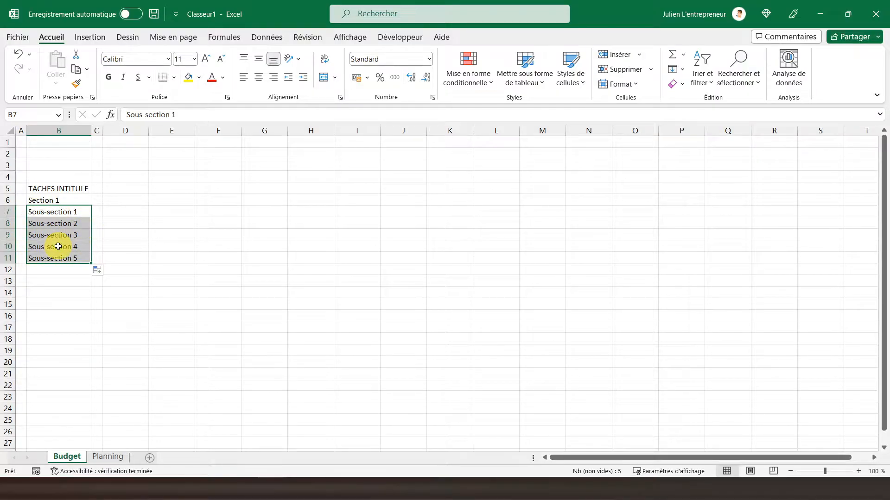
pyautogui.click(56, 199)
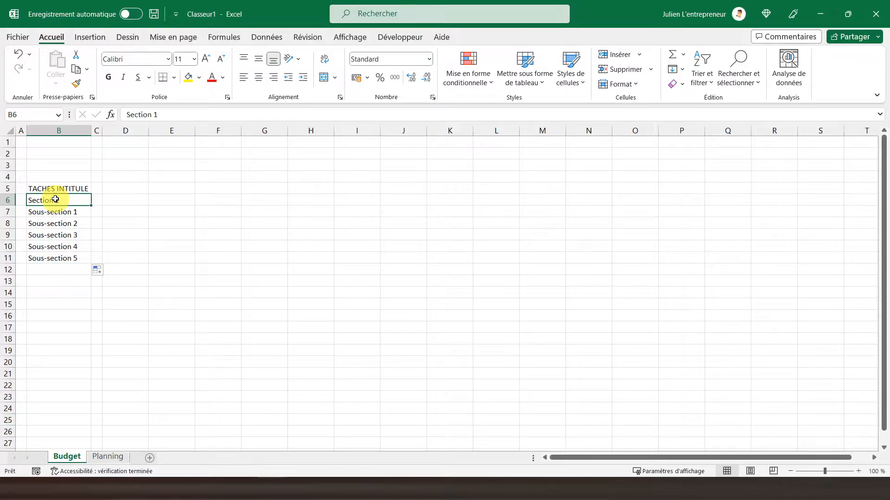
# Make Section 1 in B6 and the TACHES INTITULE heading in B5 bold.
pyautogui.click(108, 77)
pyautogui.click(58, 189)
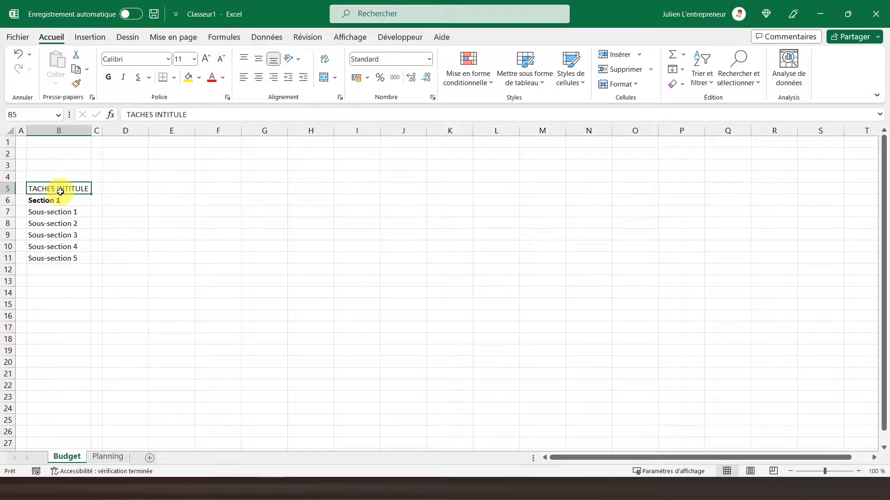
pyautogui.click(108, 77)
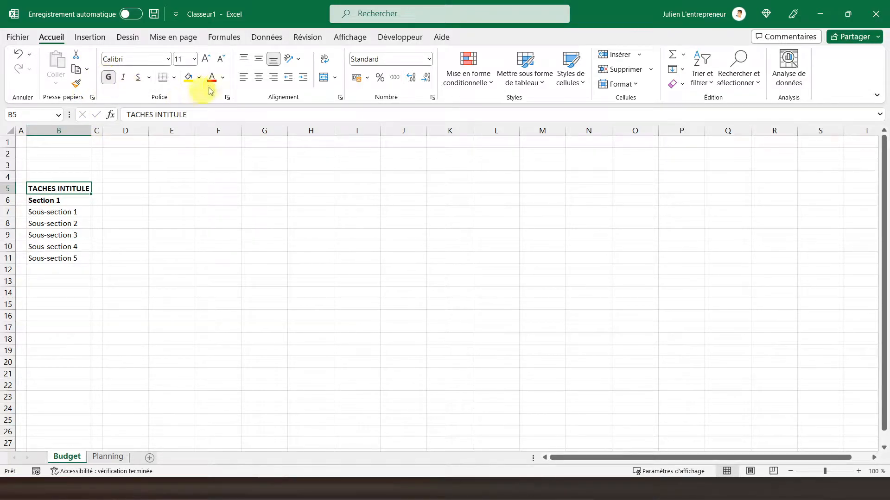
# Give the TACHES INTITULE heading in B5 a white font and a dark grey fill.
pyautogui.click(224, 79)
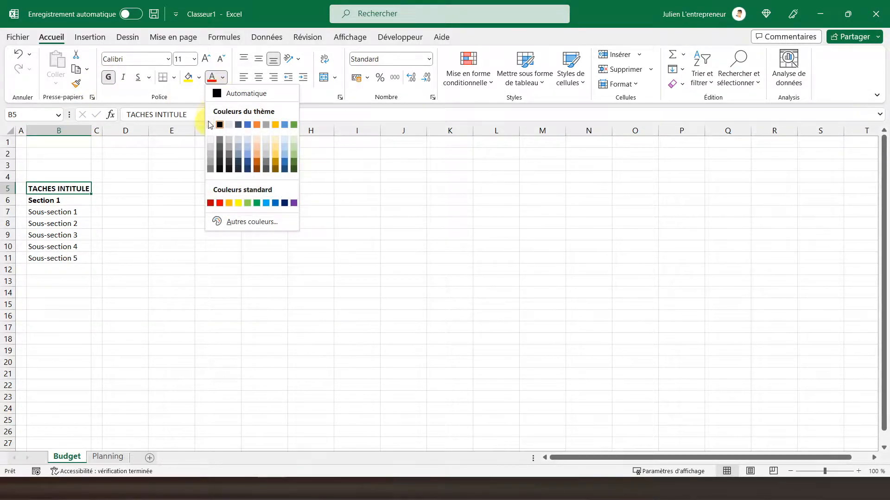
pyautogui.click(200, 78)
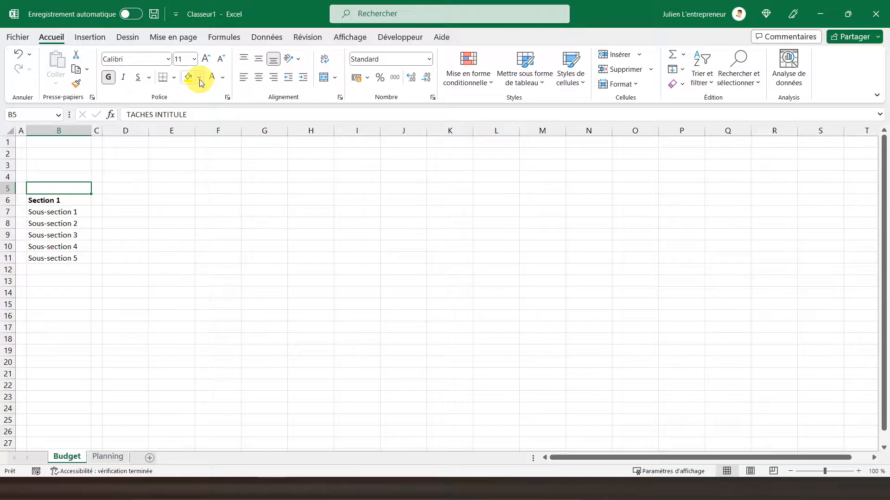
pyautogui.click(200, 80)
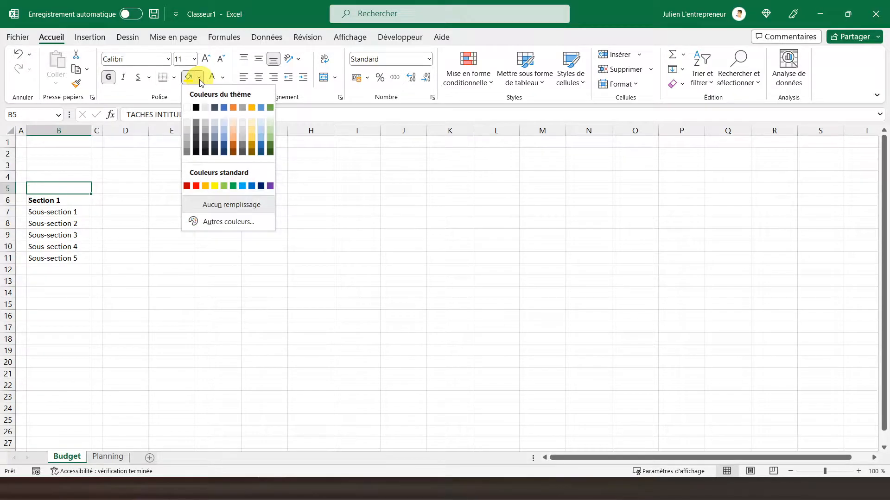
pyautogui.click(195, 123)
# Apply all borders to the task list in B5:B11, heading included.
pyautogui.click(42, 200)
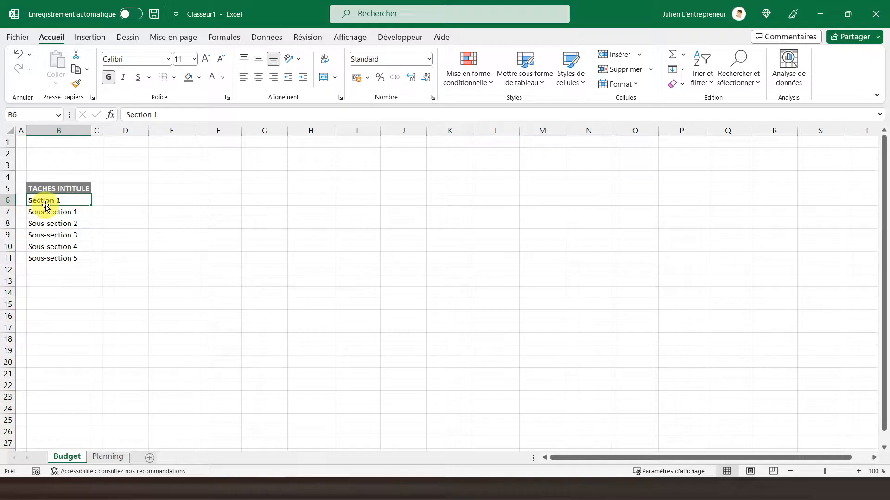
pyautogui.moveTo(51, 198); pyautogui.dragTo(58, 246)
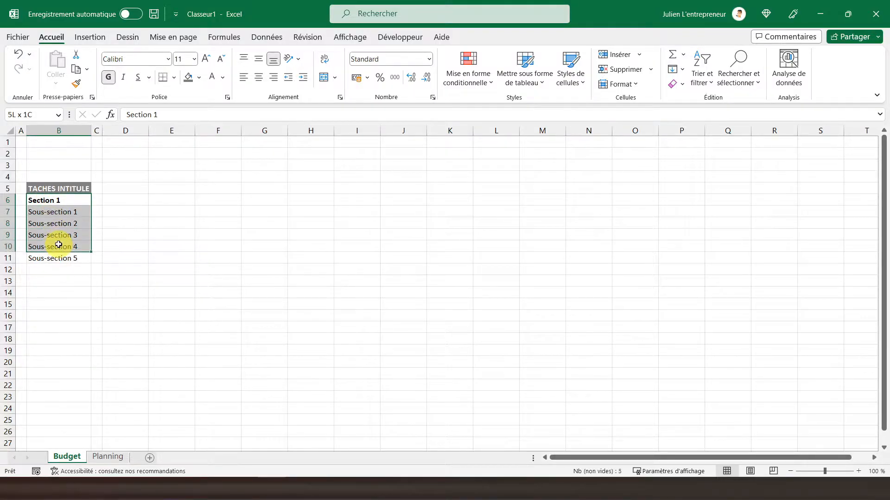
pyautogui.moveTo(58, 187); pyautogui.dragTo(54, 259)
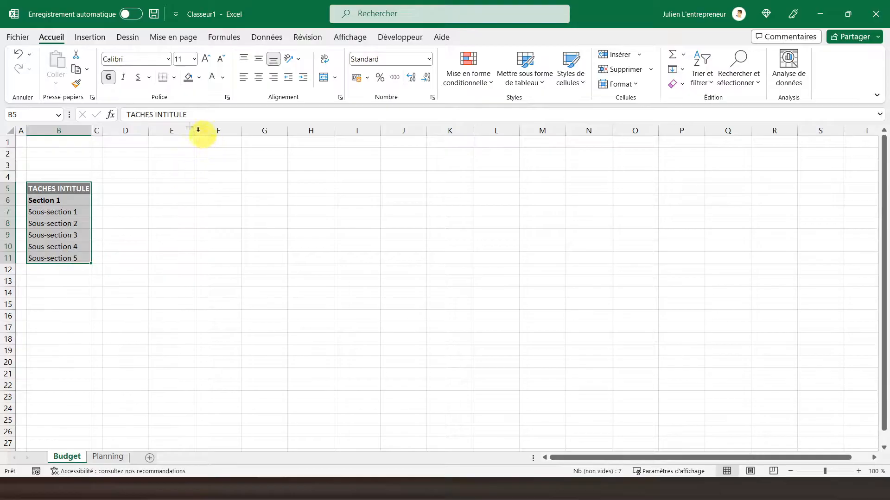
pyautogui.click(175, 81)
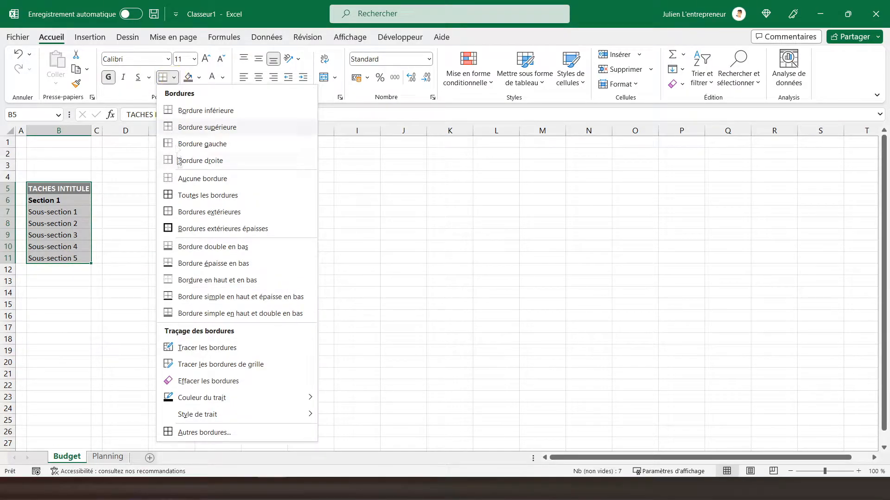
pyautogui.click(191, 196)
pyautogui.click(46, 223)
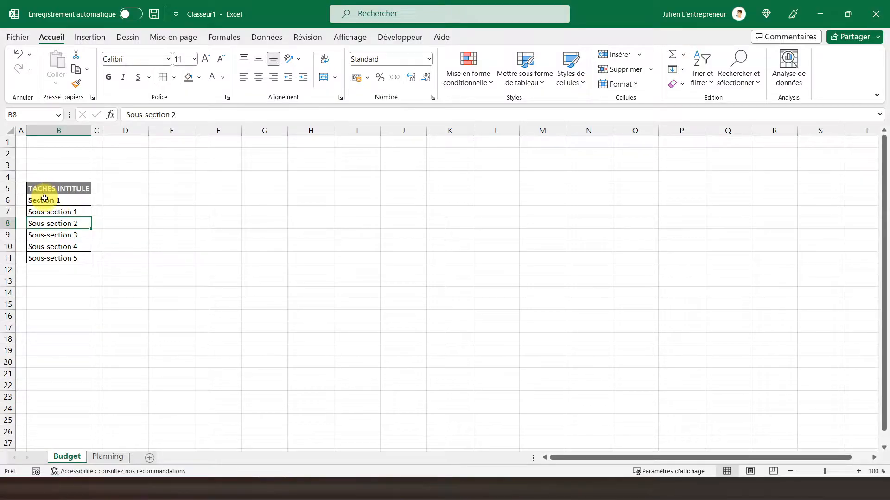
# Fill the Section 1 cell B6 with light grey.
pyautogui.click(46, 201)
pyautogui.click(199, 77)
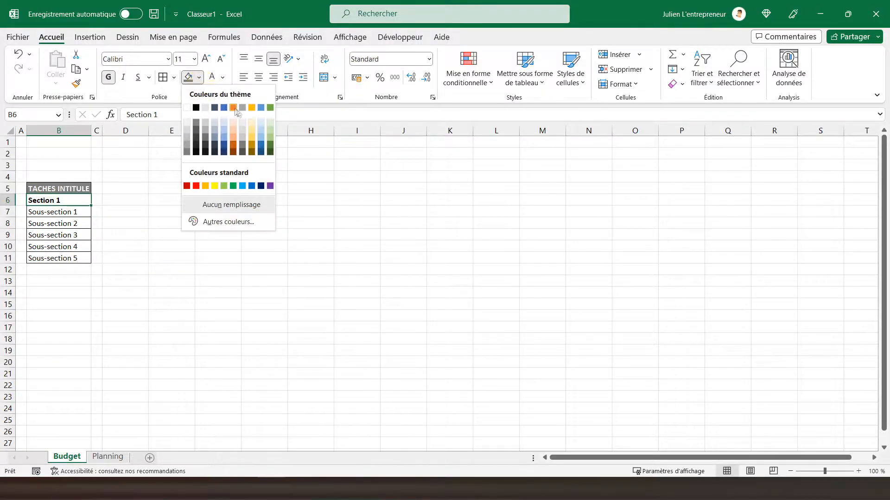
pyautogui.click(243, 123)
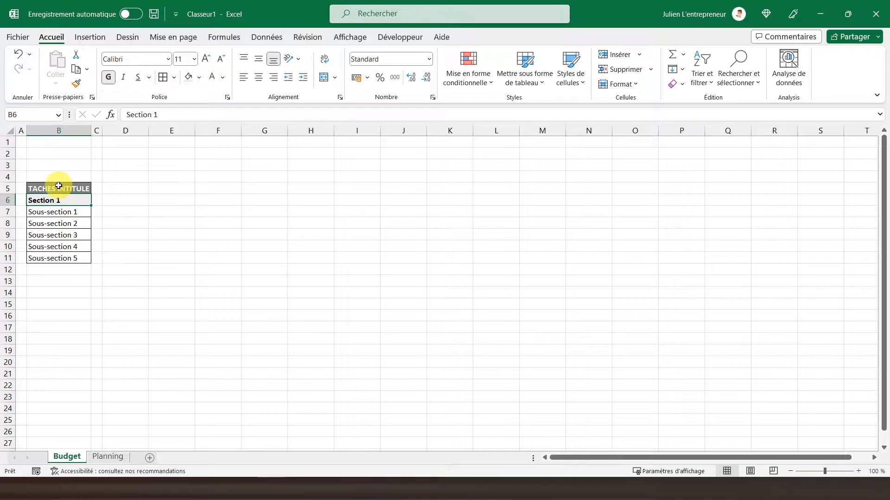
# Copy the Section 1 block B6:B11 and paste it four times directly below, starting at B12, B18, B24 and B30.
pyautogui.moveTo(62, 199); pyautogui.dragTo(57, 260)
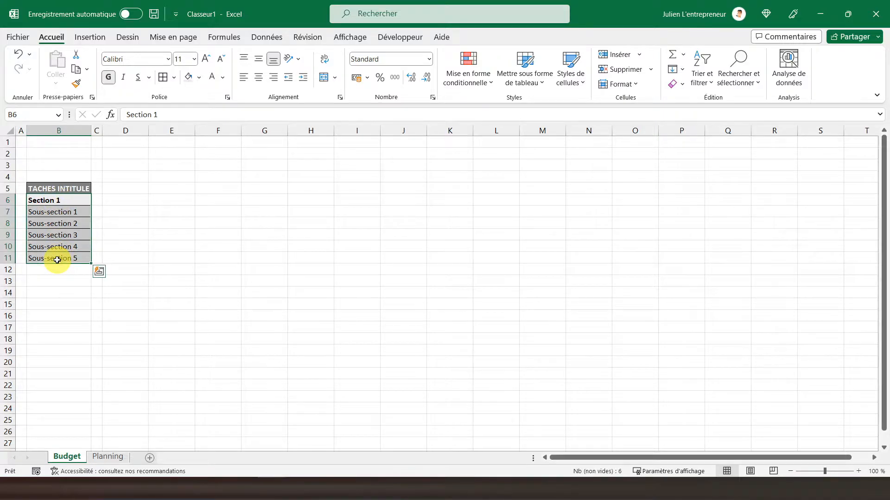
pyautogui.hotkey('ctrl', 'c')
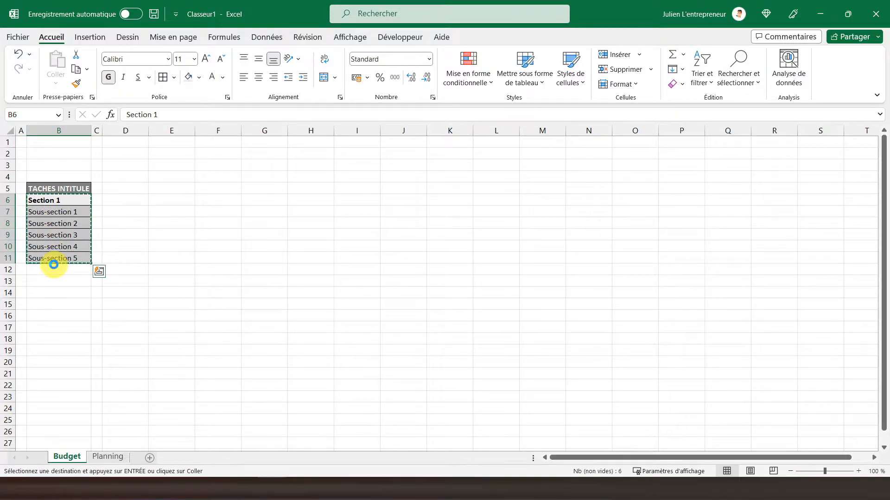
pyautogui.click(50, 270)
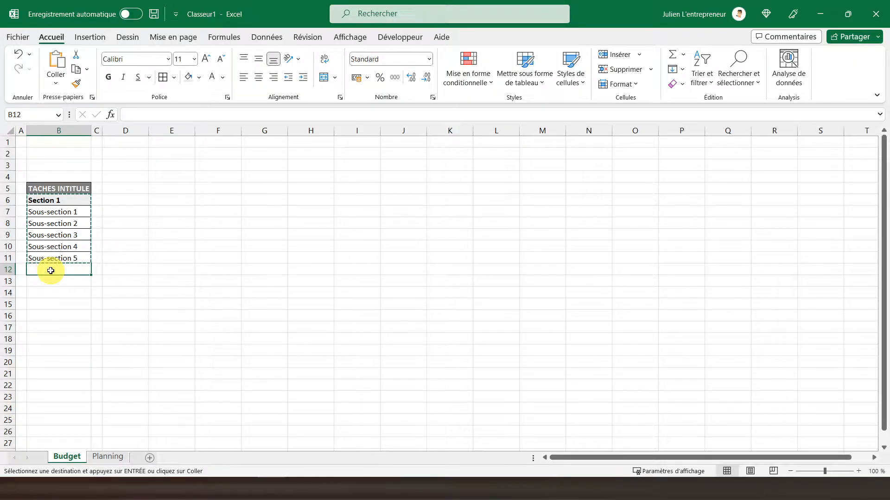
pyautogui.hotkey('ctrl', 'v')
pyautogui.click(46, 340)
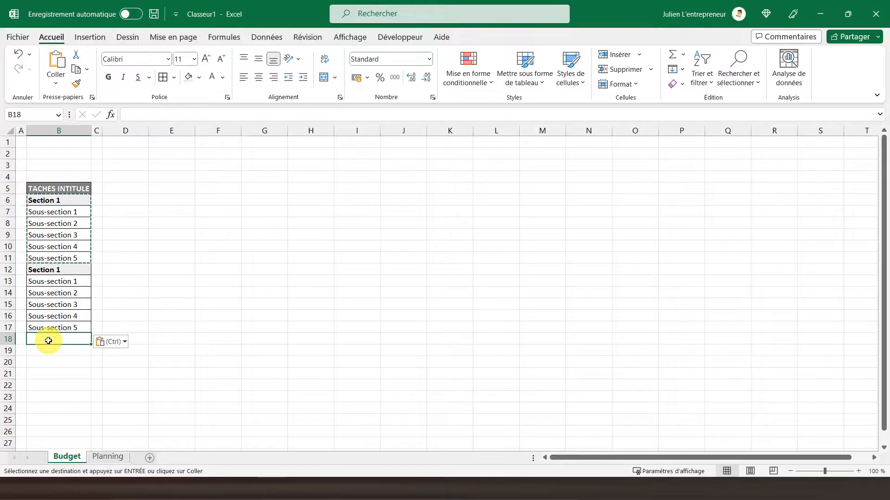
pyautogui.hotkey('ctrl', 'v')
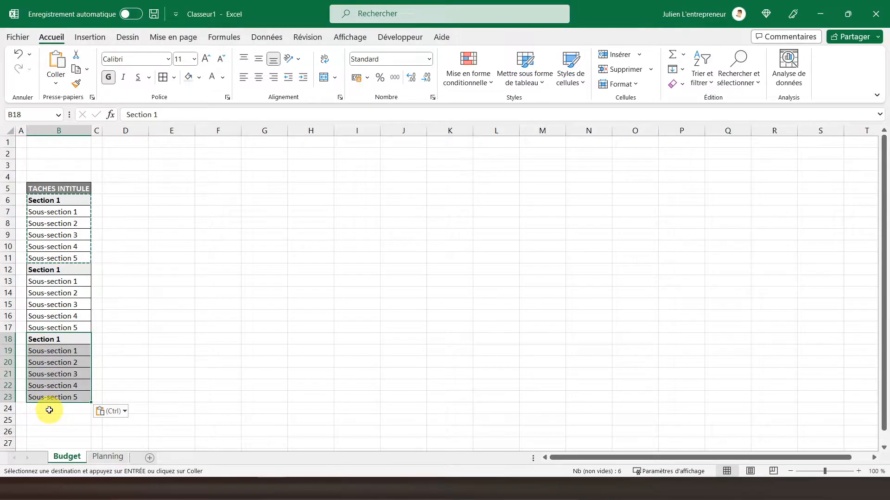
pyautogui.click(48, 410)
pyautogui.hotkey('ctrl', 'v')
pyautogui.scroll(-2, 49, 409)
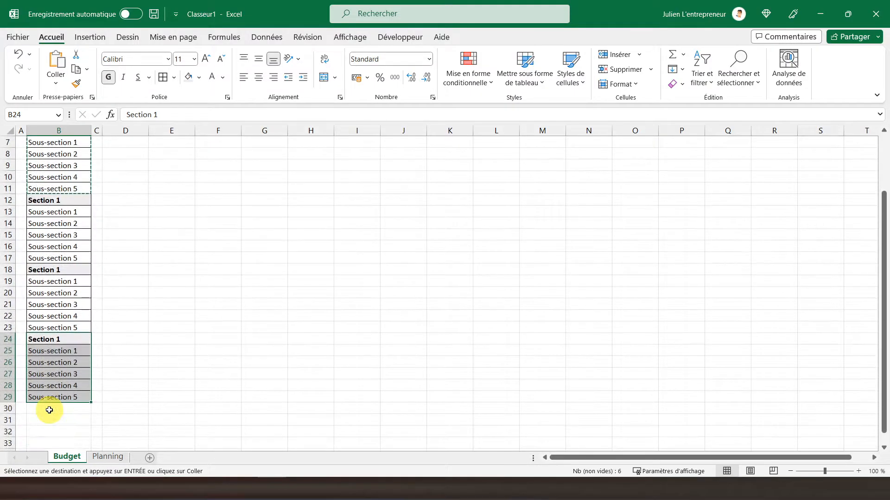
pyautogui.click(49, 410)
pyautogui.hotkey('ctrl', 'v')
# Rename the section title in B12 to Section 2 and the one in B18 to Section 3.
pyautogui.scroll(2, 49, 371)
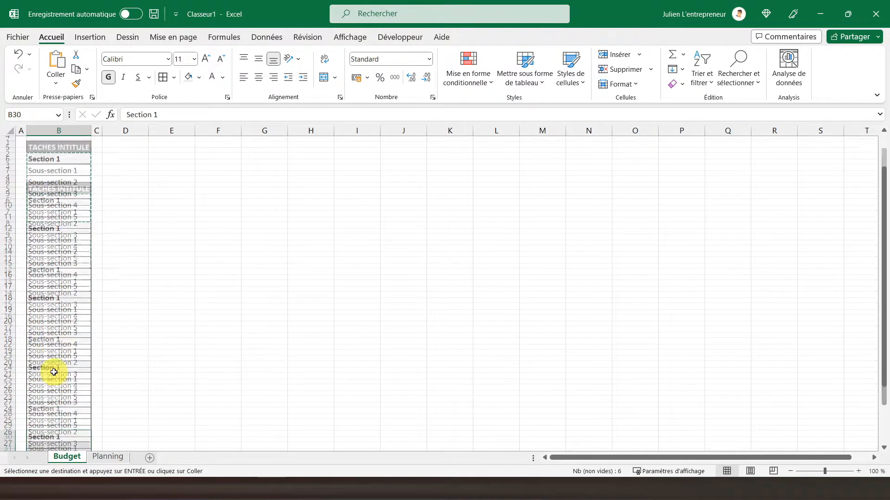
pyautogui.click(56, 270)
pyautogui.click(165, 113)
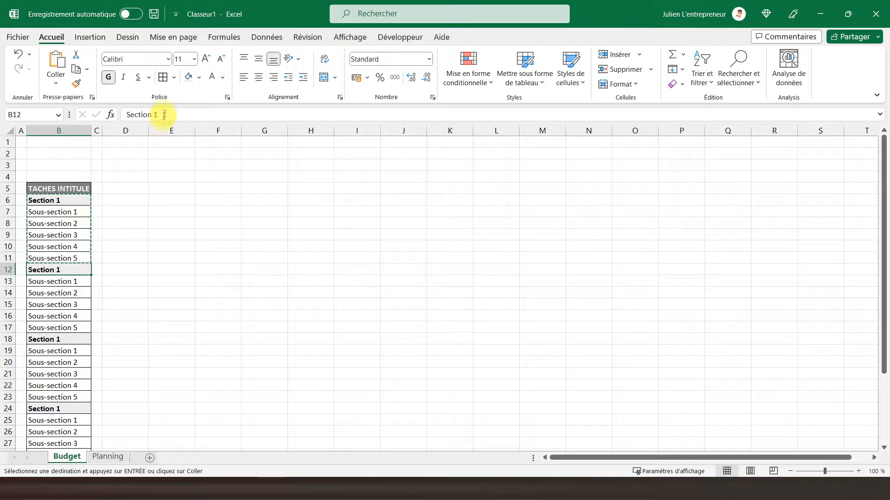
pyautogui.press('BackSpace')
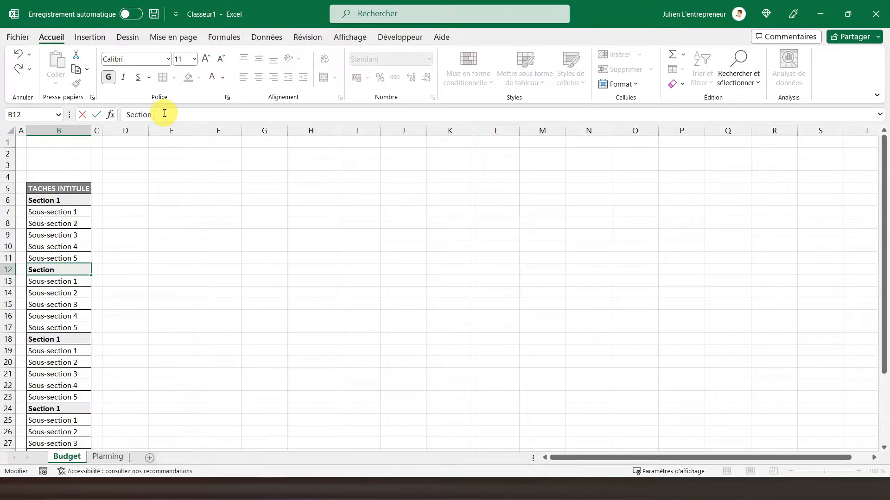
pyautogui.write('2')
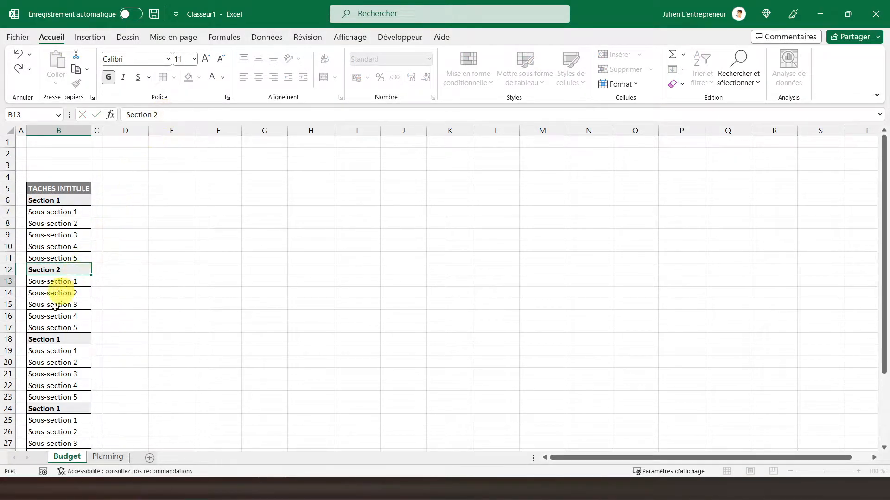
pyautogui.press('Return')
pyautogui.click(58, 336)
pyautogui.moveTo(154, 115); pyautogui.dragTo(166, 115)
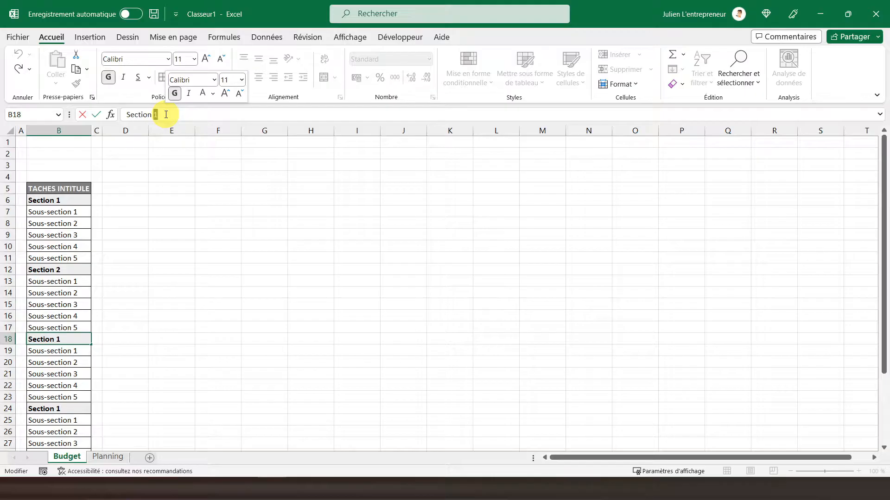
pyautogui.write('3')
pyautogui.press('Return')
# Rename the section title in B24 to Section 4 and the one in B30 to Section 5.
pyautogui.scroll(-3, 74, 285)
pyautogui.click(69, 303)
pyautogui.click(174, 111)
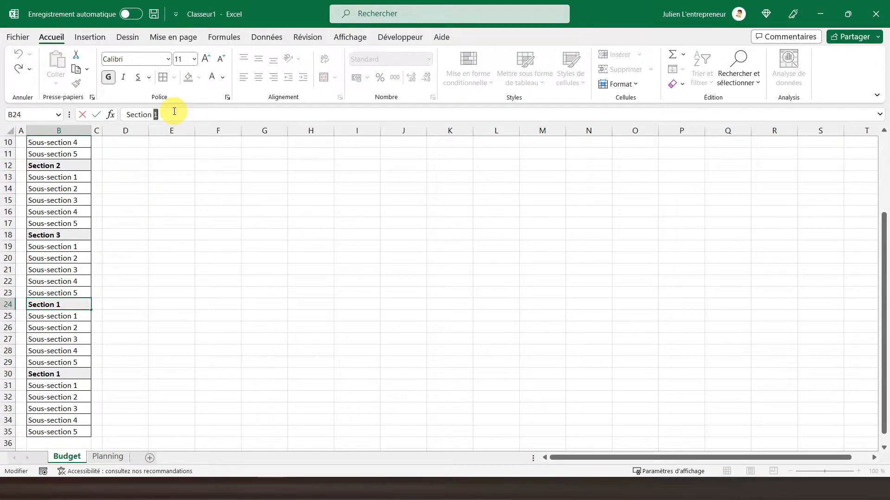
pyautogui.press('BackSpace')
pyautogui.write('4')
pyautogui.press('Return')
pyautogui.click(70, 374)
pyautogui.doubleClick(164, 116)
pyautogui.write('5')
pyautogui.press('Return')
pyautogui.click(76, 337)
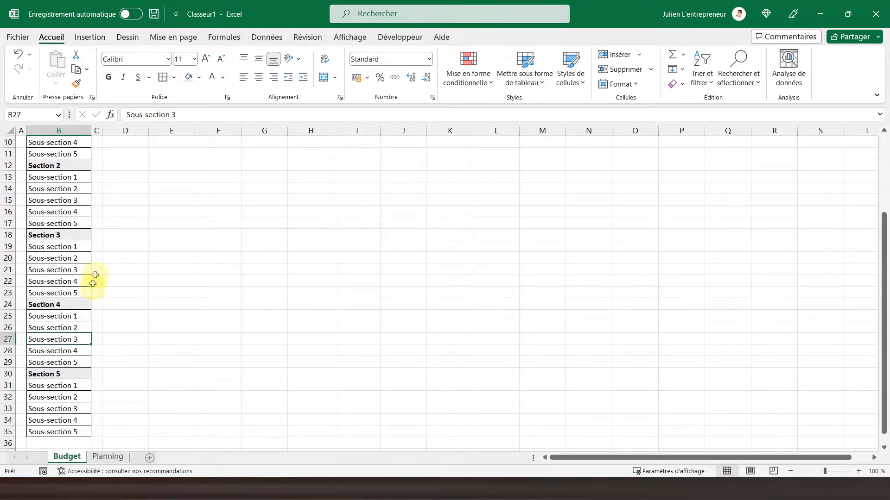
# Merge and center cells D4:F4 and enter the heading MAIN D'ŒUVRE in them.
pyautogui.scroll(3, 100, 272)
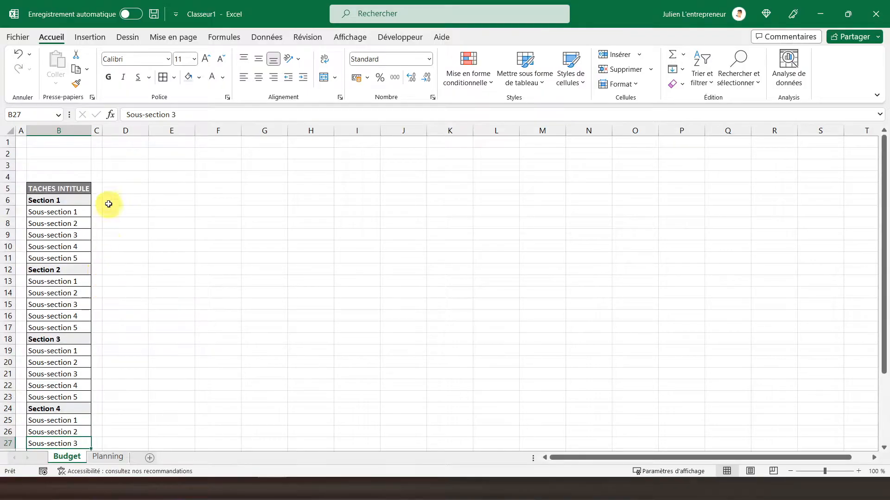
pyautogui.click(124, 176)
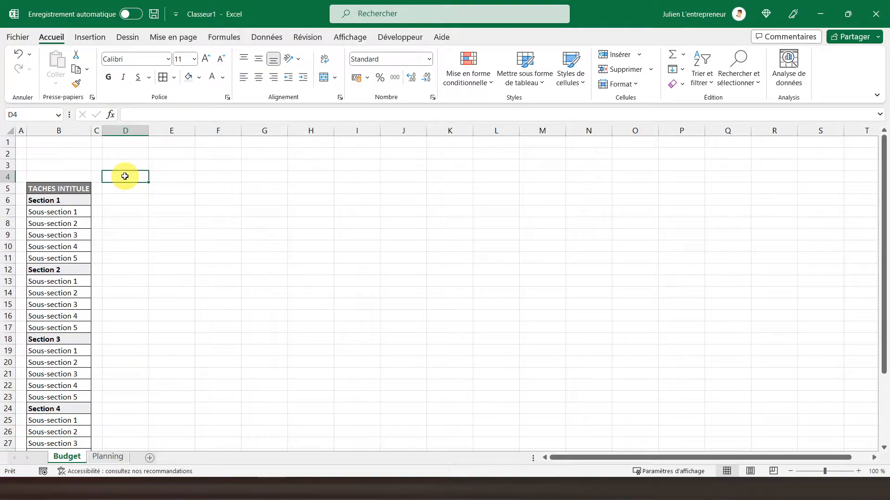
pyautogui.moveTo(125, 176); pyautogui.dragTo(213, 179)
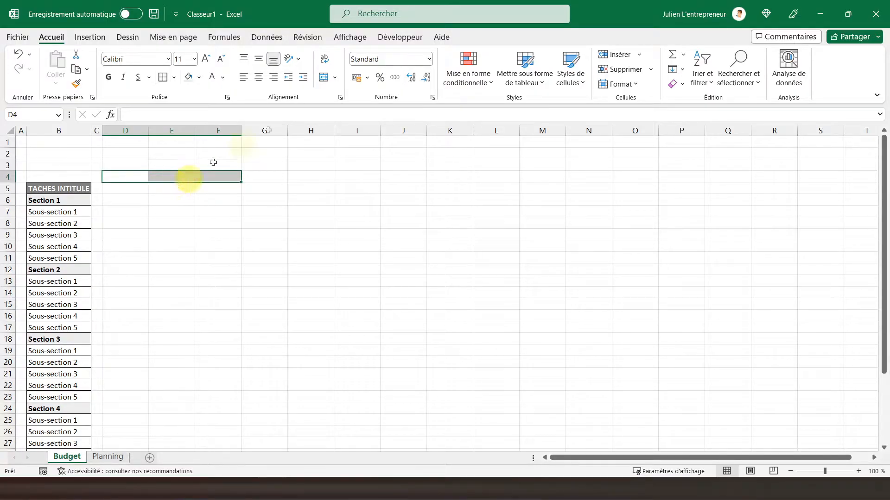
pyautogui.click(326, 77)
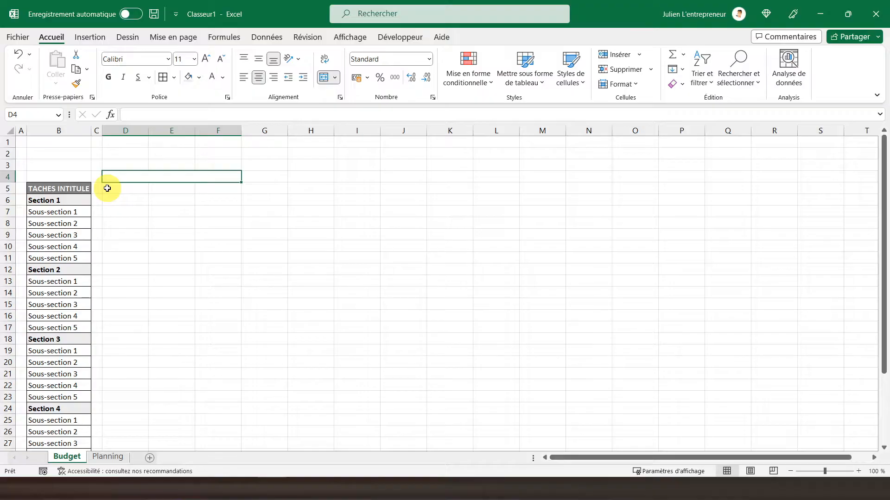
pyautogui.write('MAIN D')
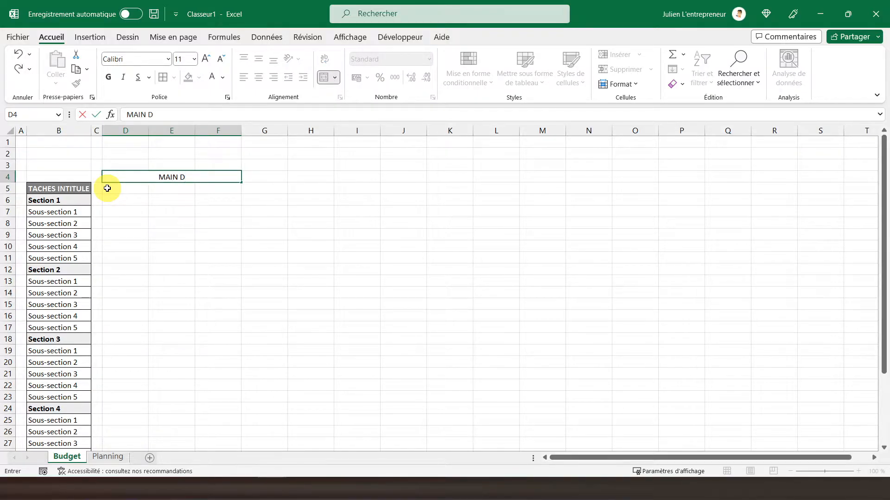
pyautogui.write("'OEUVRE")
pyautogui.press('Return')
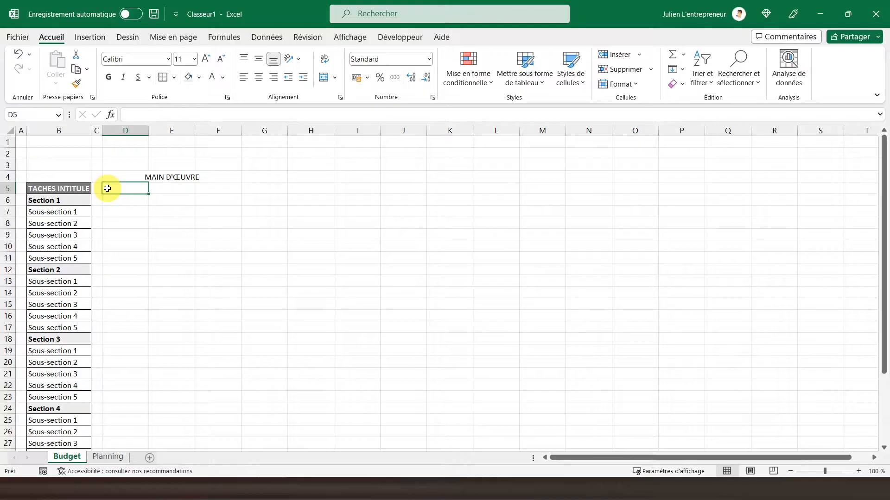
# Enter the column headings BUDGET, REALISE and ECART in cells D5, E5 and F5.
pyautogui.write('BUDGET')
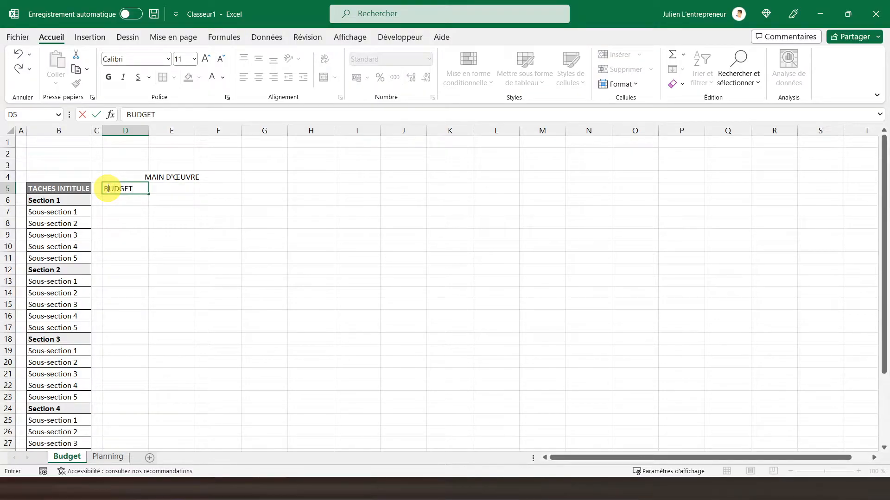
pyautogui.press('Tab')
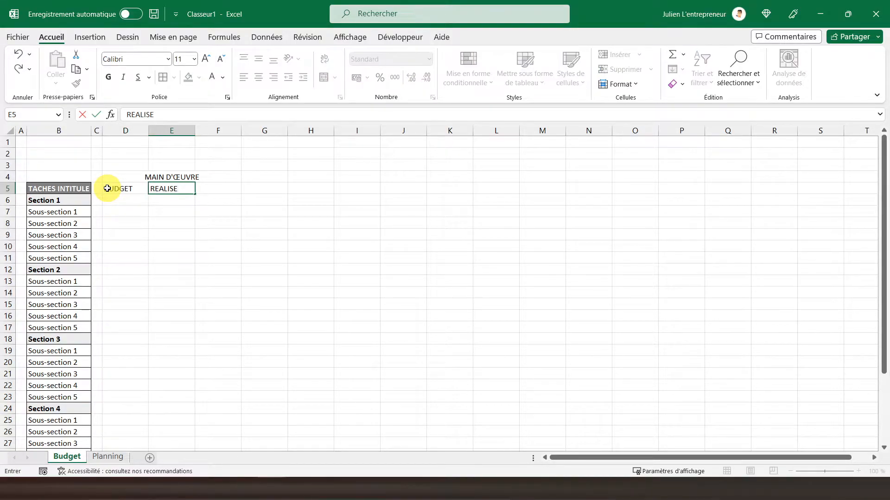
pyautogui.press('Tab')
pyautogui.write('EC')
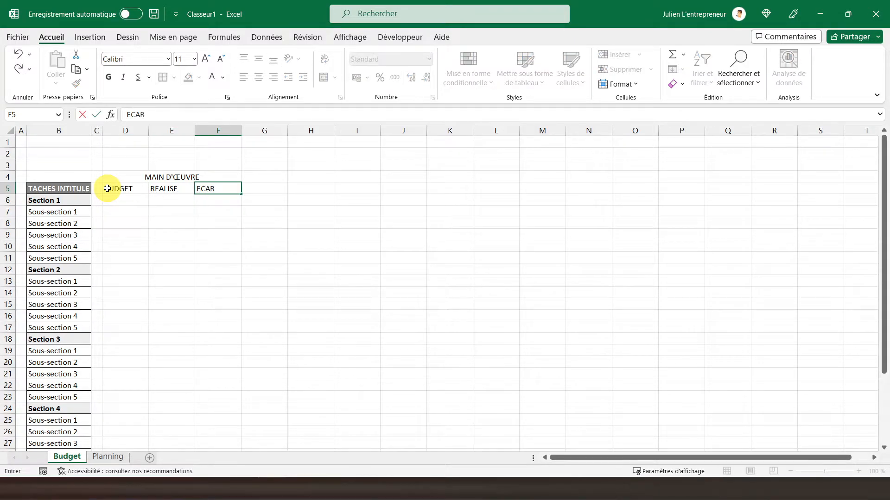
pyautogui.press('Return')
# Make the headings in D4:F5 bold and center them horizontally and vertically.
pyautogui.moveTo(139, 175); pyautogui.dragTo(155, 189)
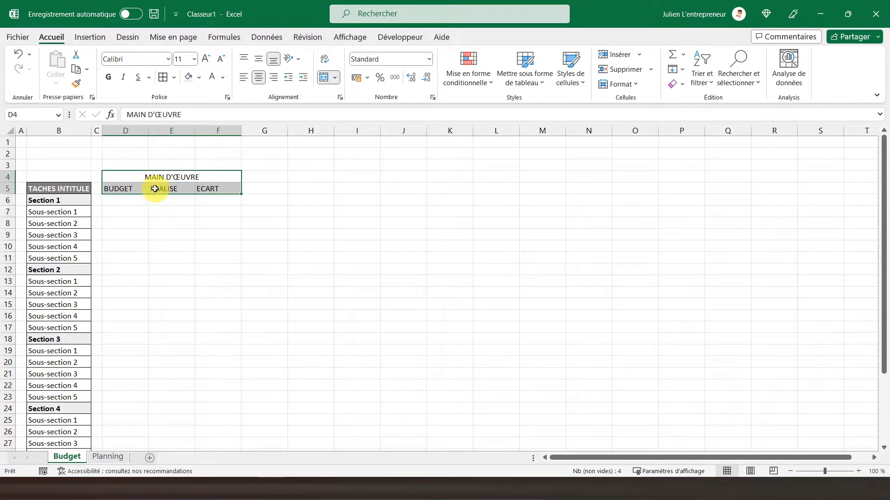
pyautogui.click(111, 80)
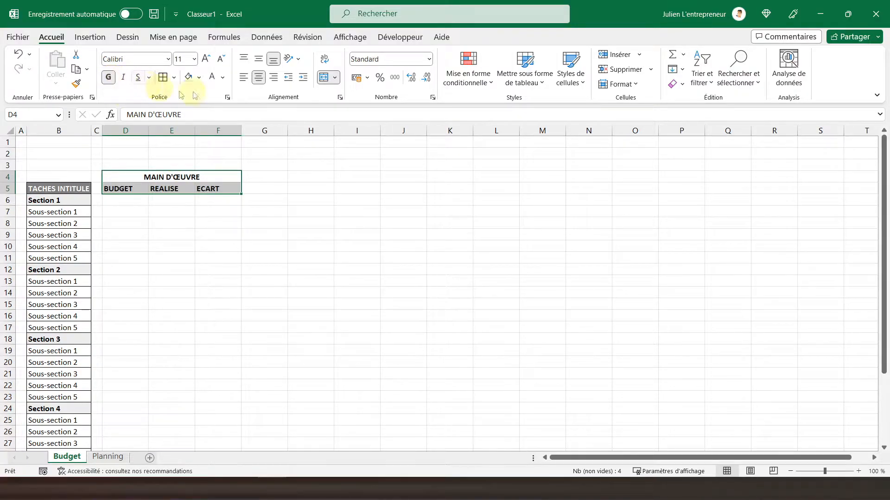
pyautogui.click(260, 77)
pyautogui.click(260, 78)
pyautogui.click(258, 59)
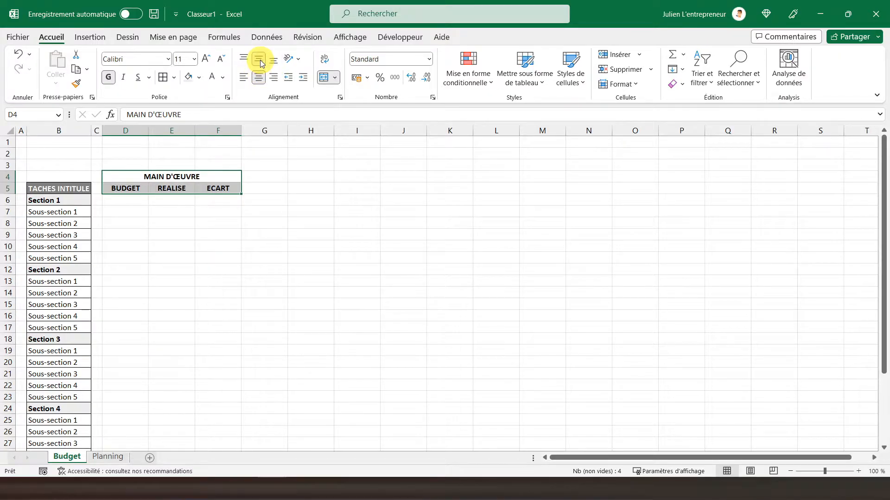
# Set the width of column G to 2.
pyautogui.rightClick(255, 132)
pyautogui.click(280, 321)
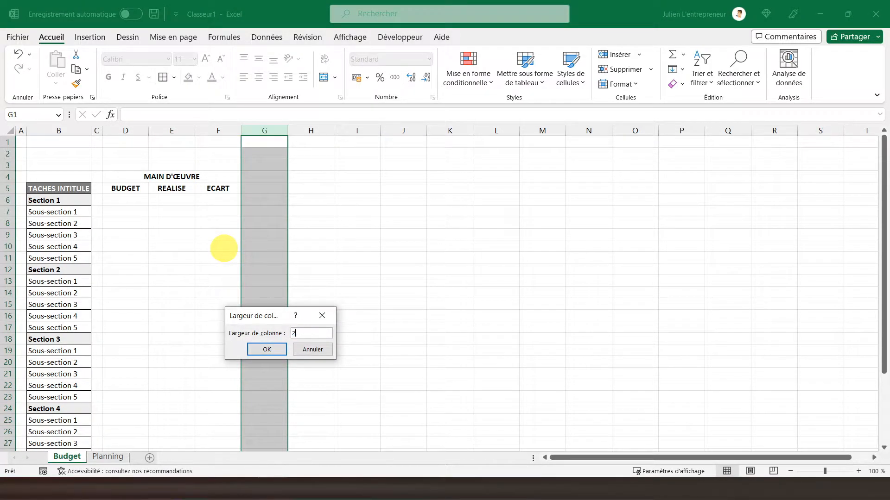
pyautogui.press('Return')
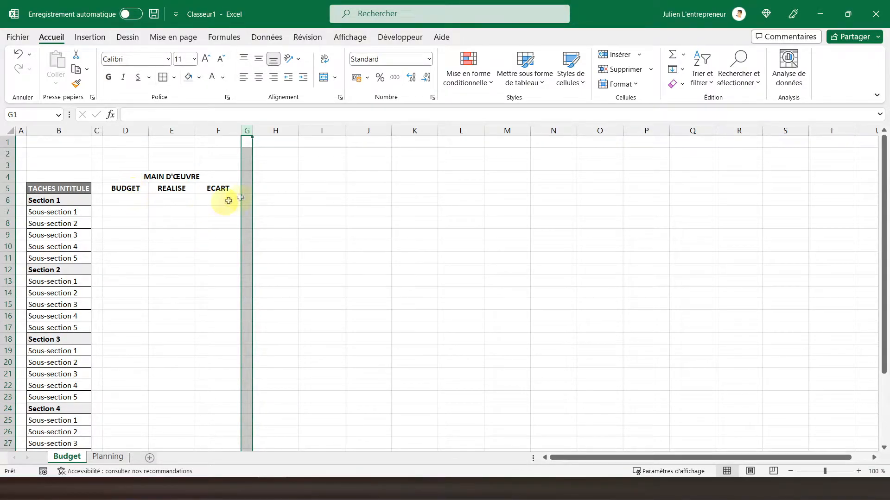
# Apply all borders to the heading cells D4:F5.
pyautogui.moveTo(143, 175); pyautogui.dragTo(149, 188)
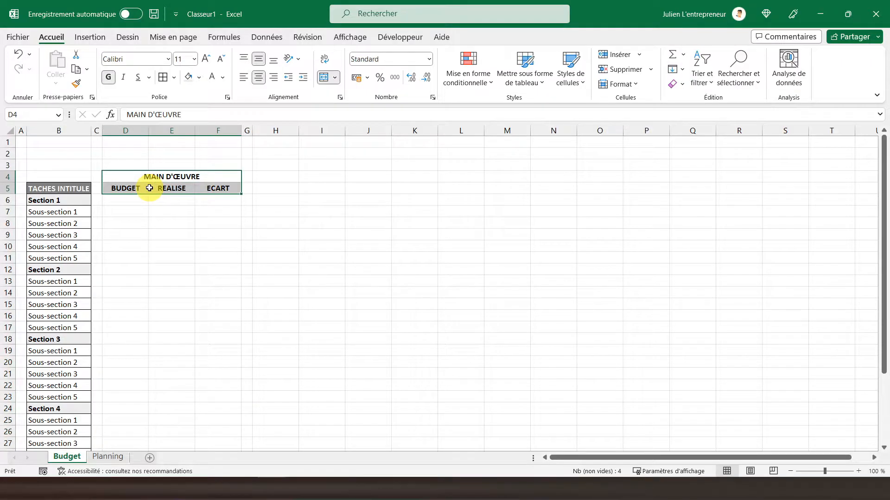
pyautogui.click(162, 76)
pyautogui.click(132, 208)
pyautogui.click(133, 199)
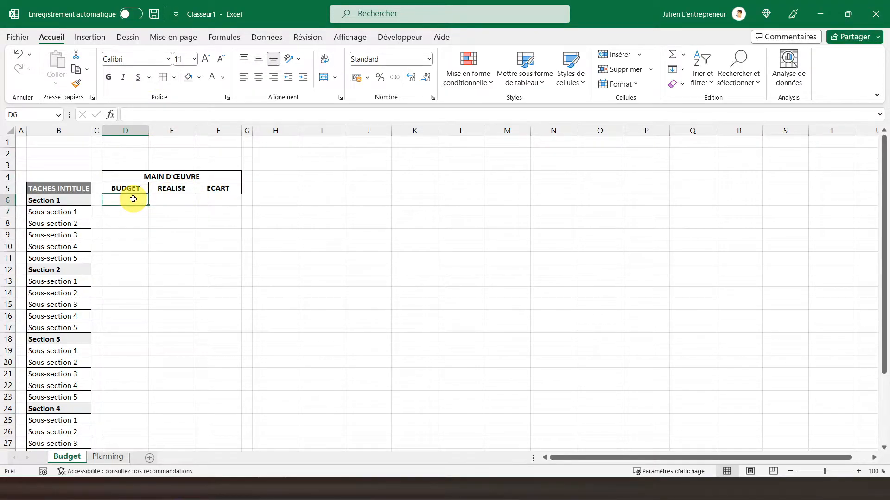
# Copy the formatting of the Section 1 cell B6 onto D6:F6 and give those cells the accounting number format.
pyautogui.click(59, 201)
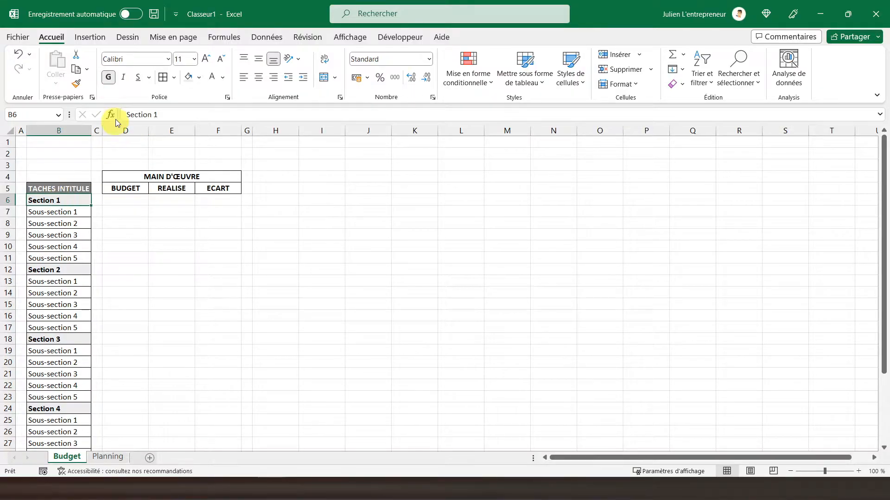
pyautogui.click(76, 83)
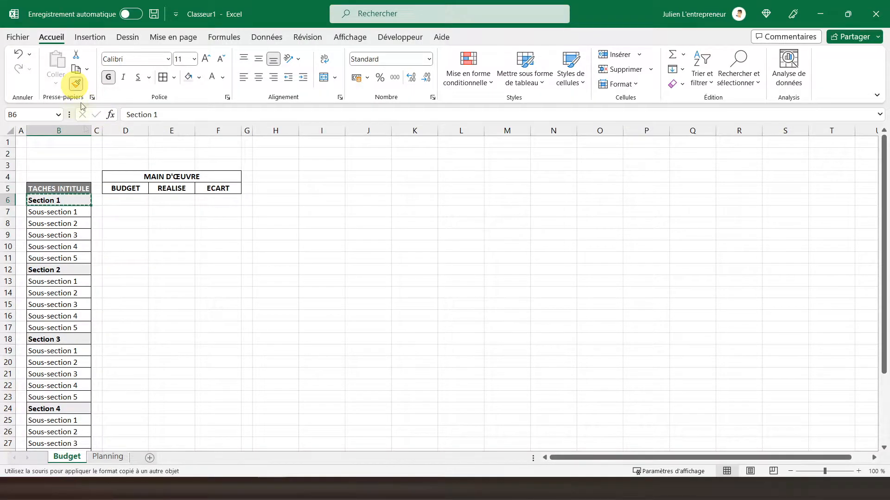
pyautogui.moveTo(112, 199); pyautogui.dragTo(217, 200)
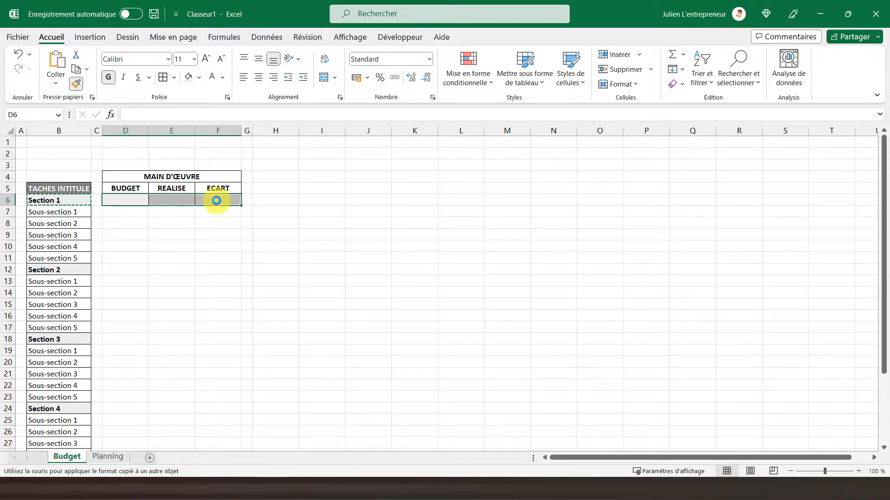
pyautogui.click(131, 221)
pyautogui.click(124, 200)
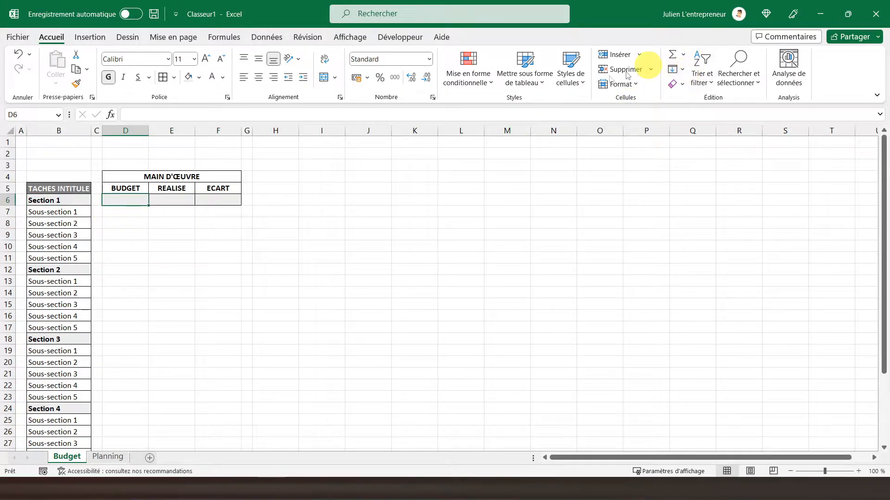
pyautogui.moveTo(122, 200); pyautogui.dragTo(218, 200)
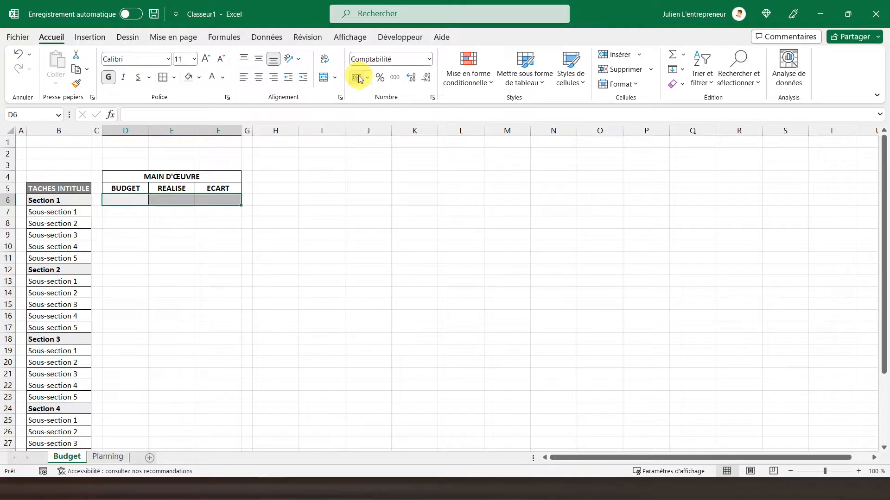
# Give D7:F11 a solid outline, solid inner vertical borders and hairline inner horizontal borders, and apply the accounting number format.
pyautogui.click(120, 210)
pyautogui.moveTo(120, 210); pyautogui.dragTo(214, 262)
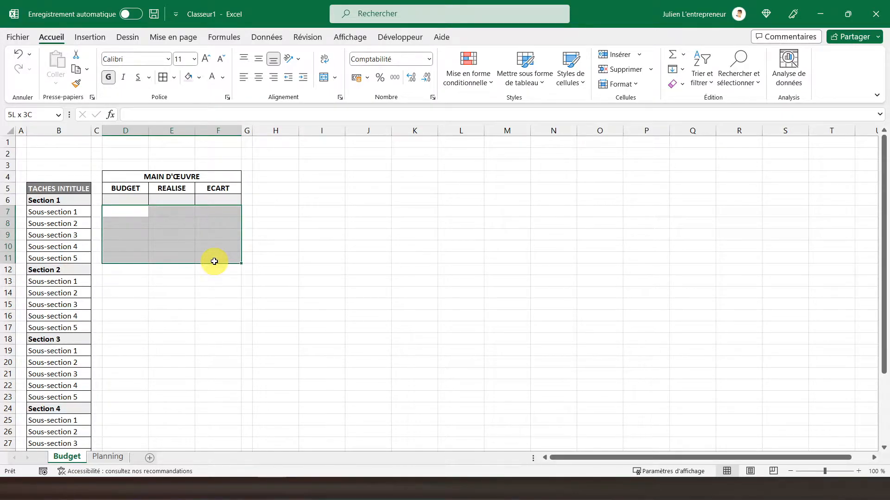
pyautogui.click(174, 77)
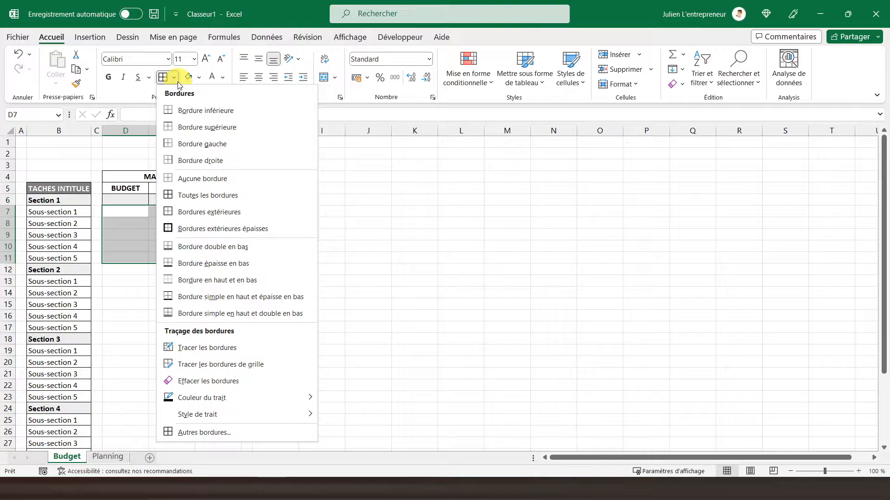
pyautogui.click(203, 435)
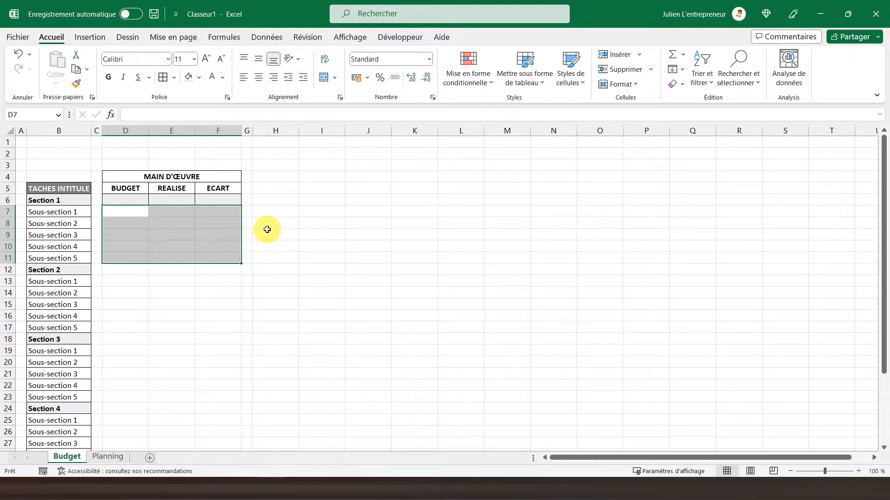
pyautogui.click(591, 156)
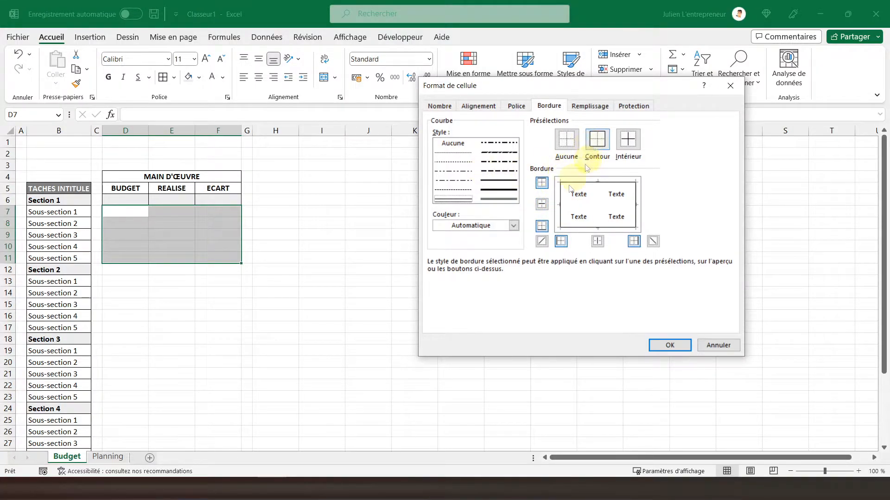
pyautogui.click(599, 195)
pyautogui.click(463, 157)
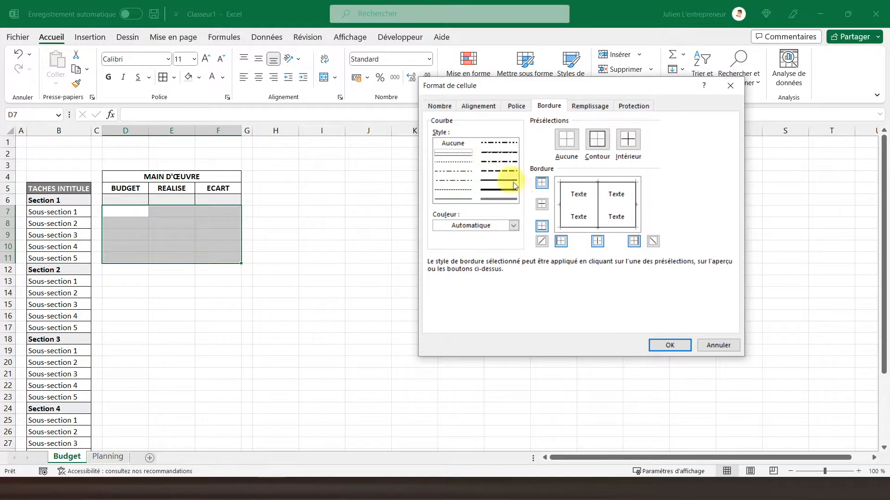
pyautogui.click(656, 347)
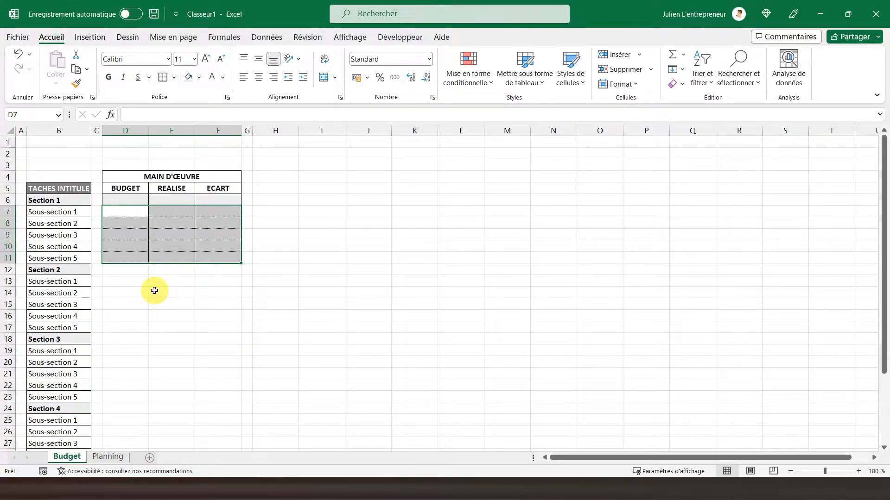
pyautogui.click(358, 78)
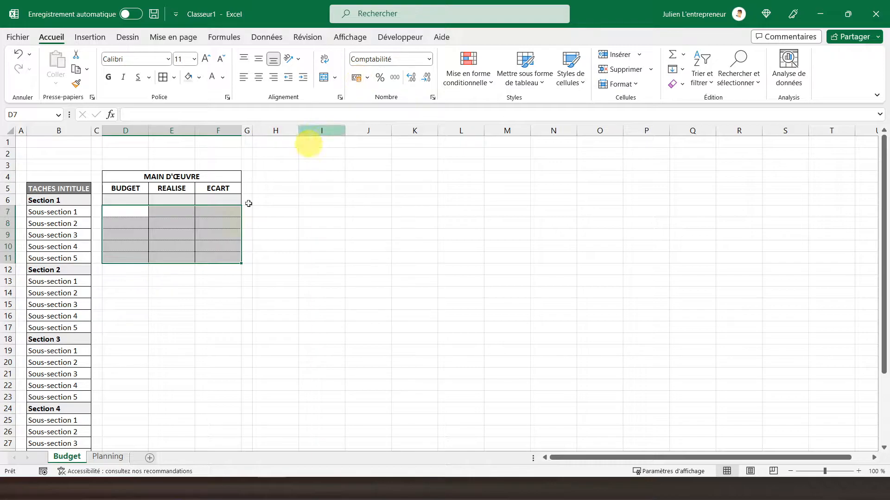
pyautogui.click(131, 307)
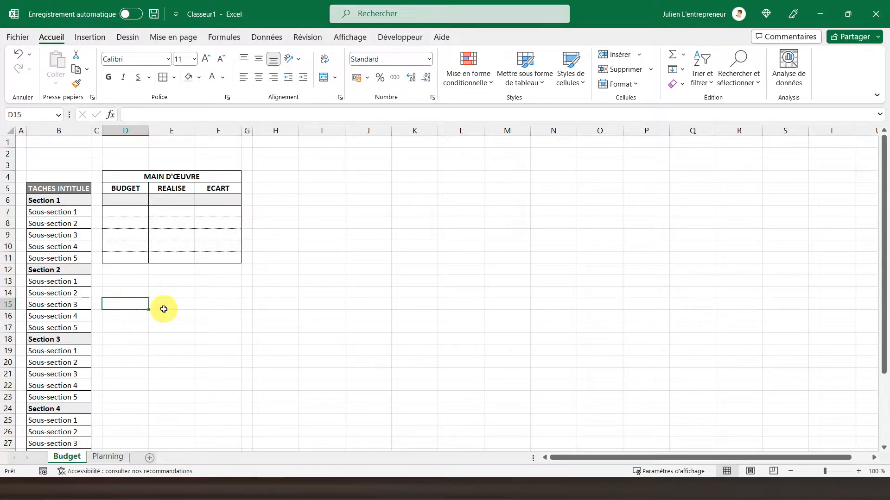
# Copy the Section 1 cost block D6:F11 and paste it at D12, D18, D24 and D30 for Sections 2 to 5.
pyautogui.moveTo(117, 199); pyautogui.dragTo(213, 256)
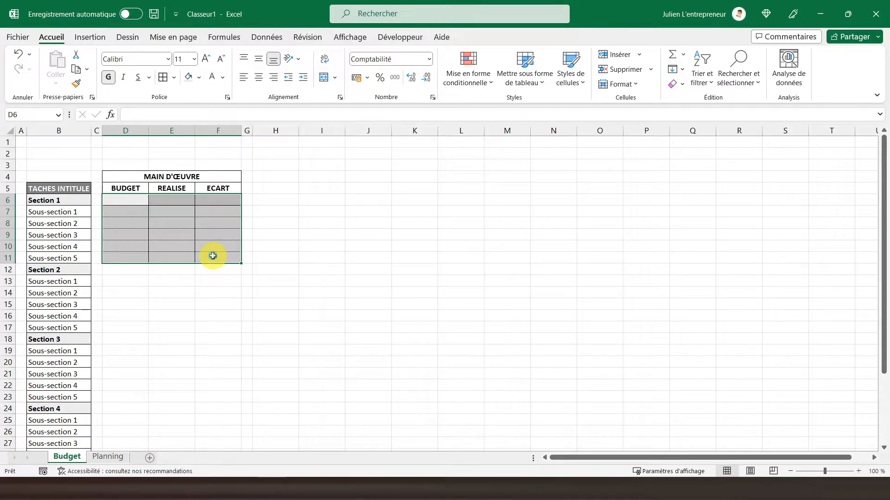
pyautogui.hotkey('ctrl', 'c')
pyautogui.click(111, 272)
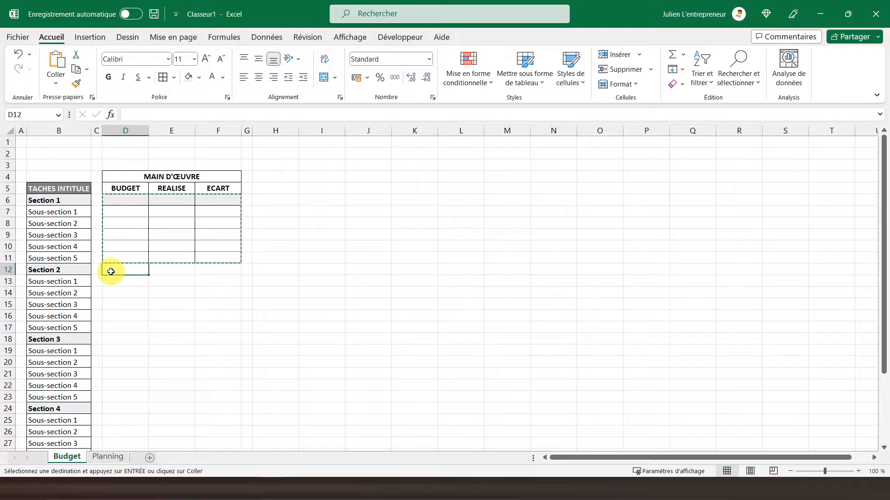
pyautogui.hotkey('ctrl', 'v')
pyautogui.click(119, 338)
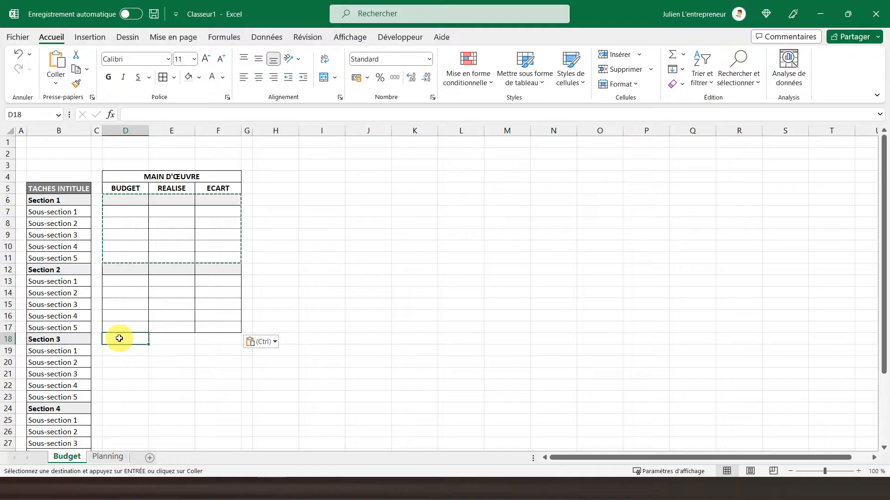
pyautogui.hotkey('ctrl', 'v')
pyautogui.click(112, 408)
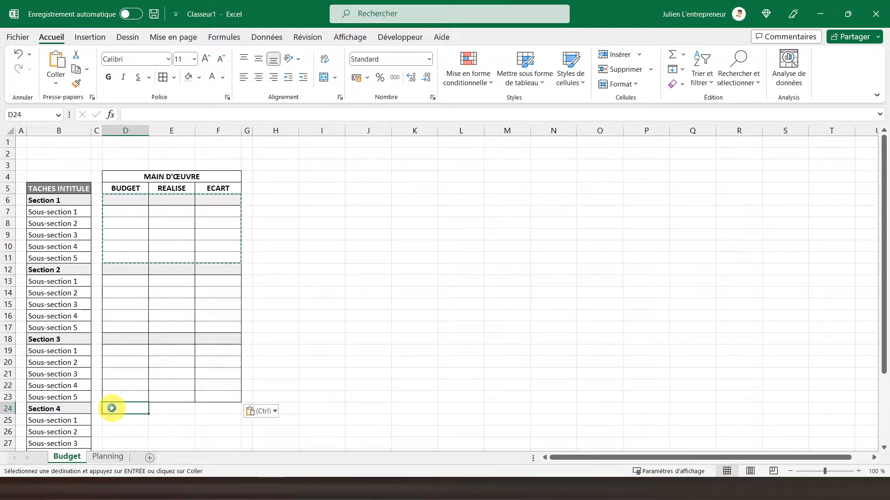
pyautogui.hotkey('ctrl', 'v')
pyautogui.scroll(-2, 111, 409)
pyautogui.click(111, 408)
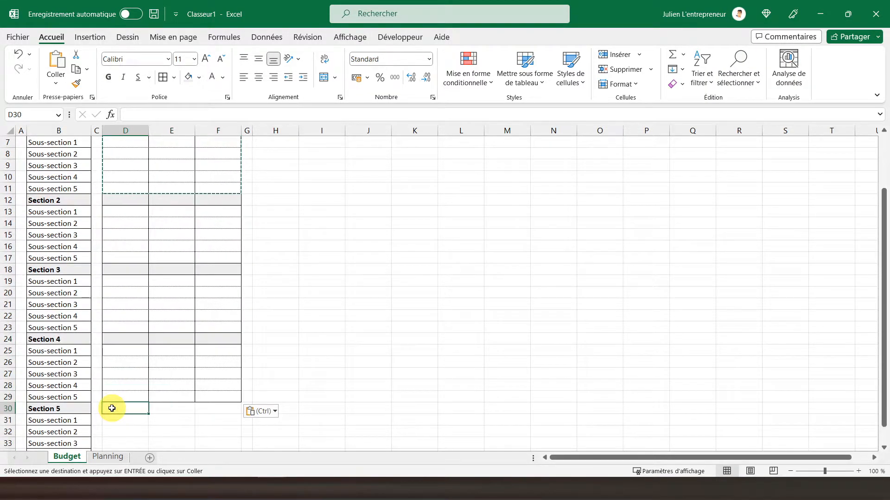
pyautogui.hotkey('ctrl', 'v')
pyautogui.scroll(2, 112, 408)
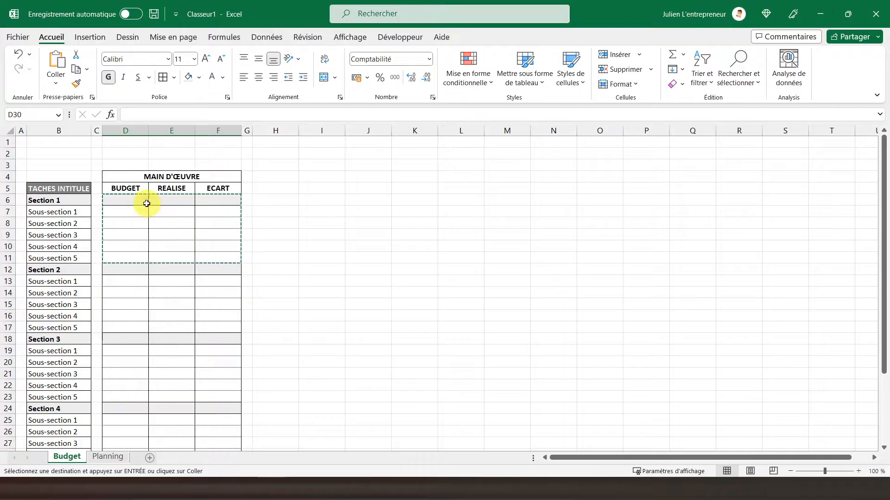
# Copy the whole MAIN D'ŒUVRE block D4:F35 and paste it at H4.
pyautogui.moveTo(125, 174); pyautogui.dragTo(135, 433)
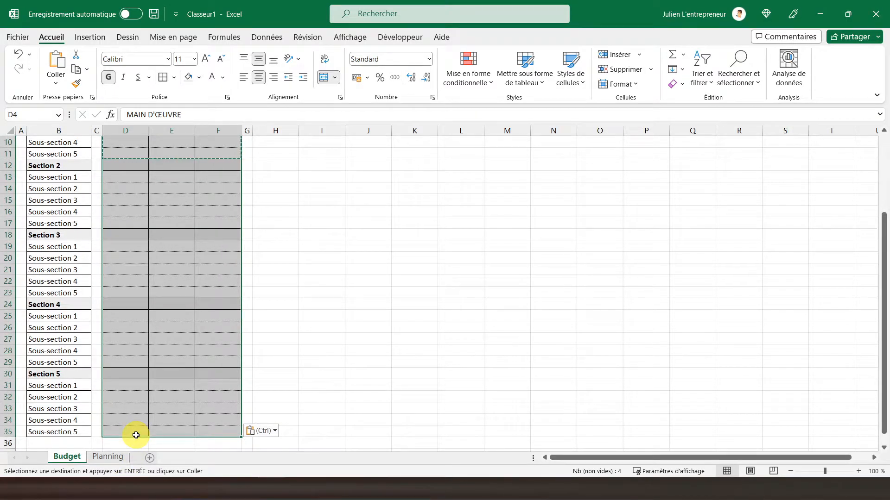
pyautogui.hotkey('ctrl', 'c')
pyautogui.scroll(3, 153, 417)
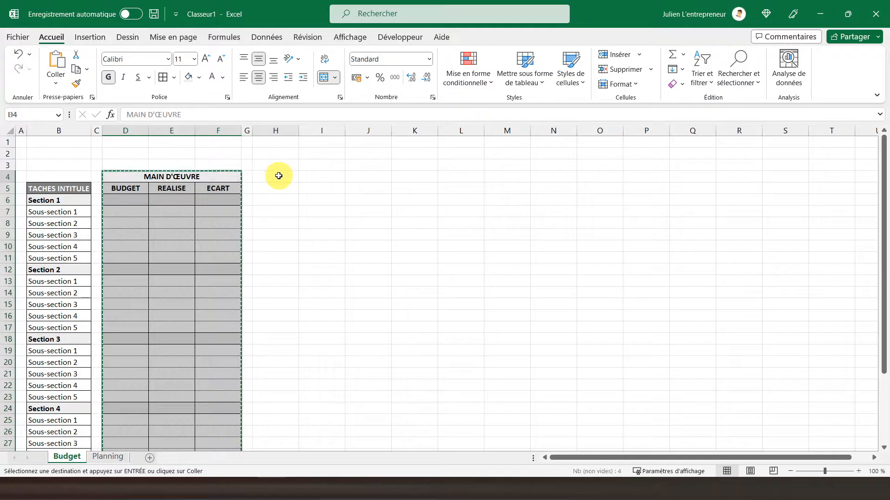
pyautogui.click(278, 176)
pyautogui.hotkey('ctrl', 'v')
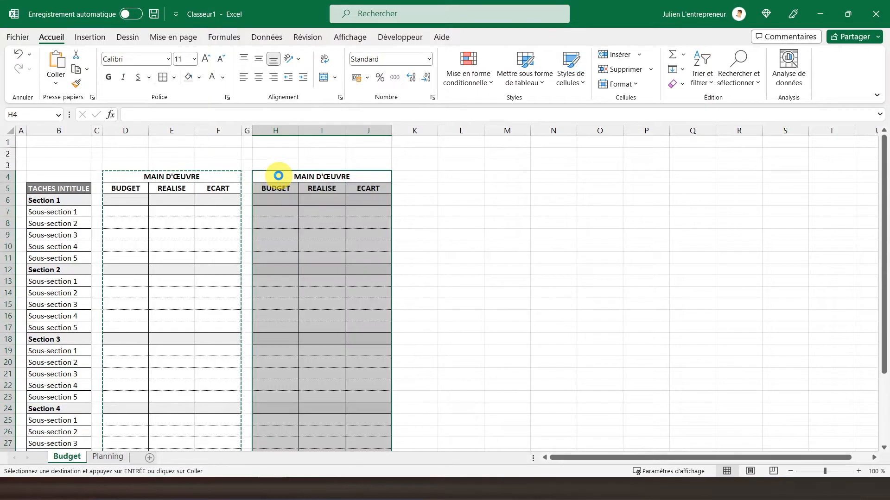
# Change the heading of the copied block in H4 to MATERIAUX.
pyautogui.click(308, 177)
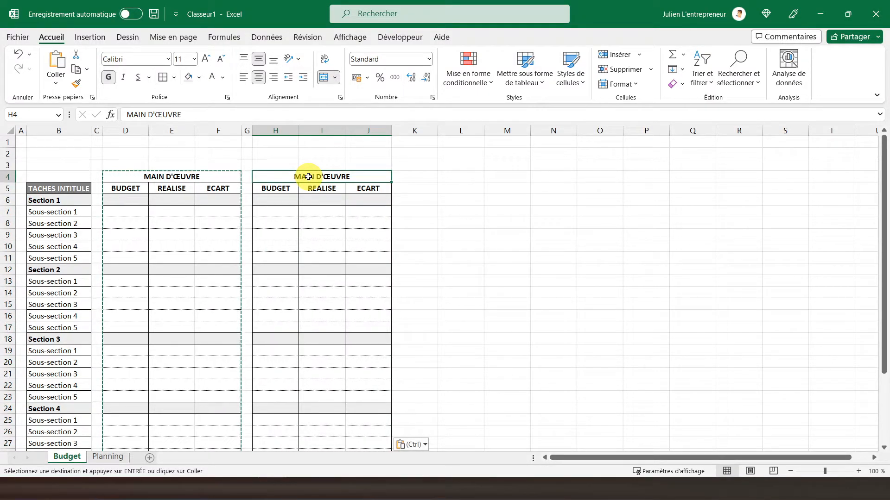
pyautogui.write('MATERIAU')
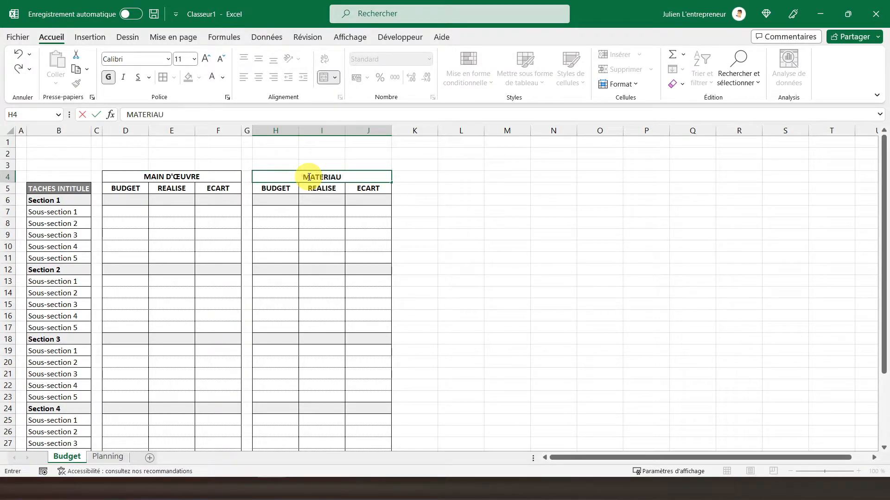
pyautogui.write('X')
pyautogui.press('Return')
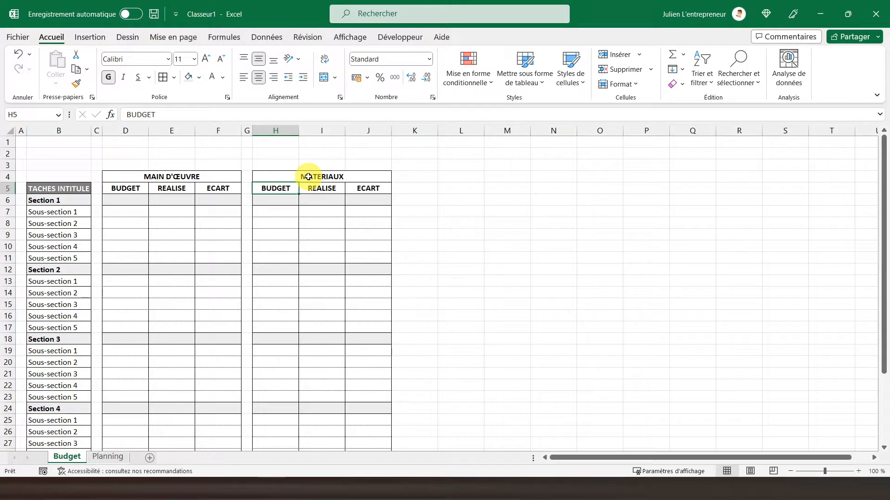
# Copy the whole MATERIAUX block H4:J35 and paste it at L4.
pyautogui.moveTo(308, 177); pyautogui.dragTo(312, 435)
pyautogui.hotkey('ctrl', 'c')
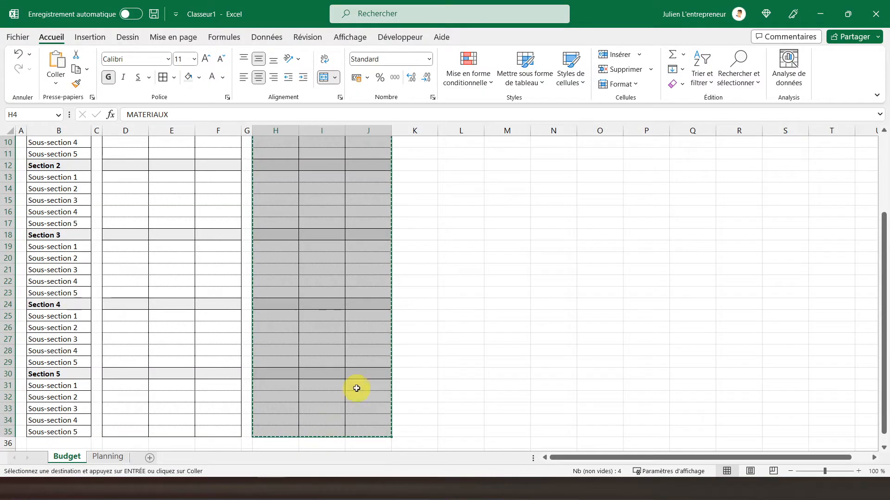
pyautogui.scroll(3, 355, 387)
pyautogui.click(448, 180)
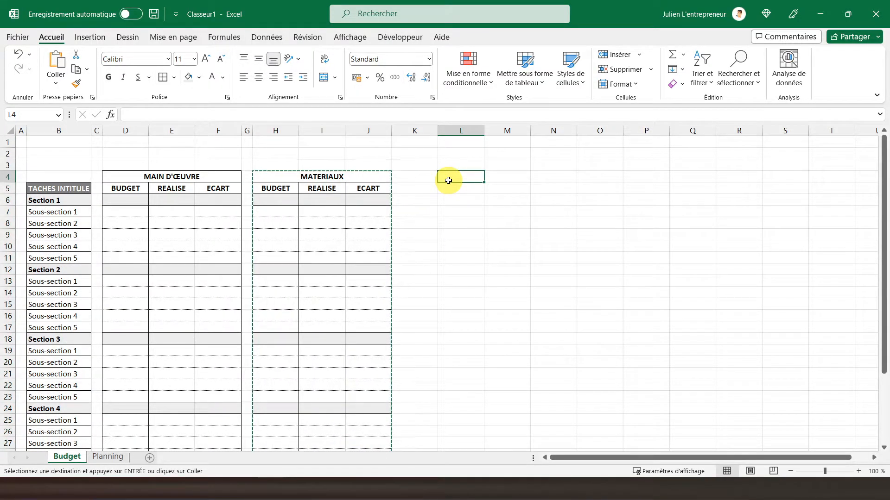
pyautogui.hotkey('ctrl', 'v')
# Set the width of spacer column K, between the two MATERIAUX blocks, to 2.
pyautogui.click(415, 131)
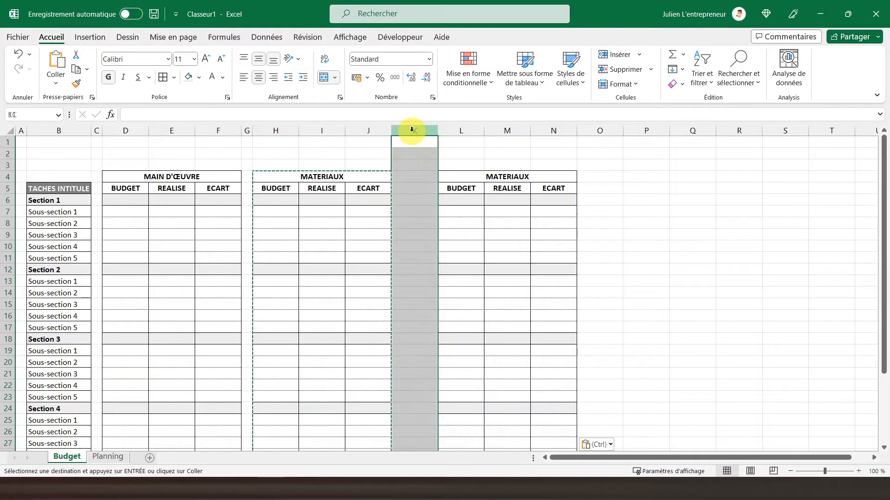
pyautogui.rightClick(411, 139)
pyautogui.click(442, 317)
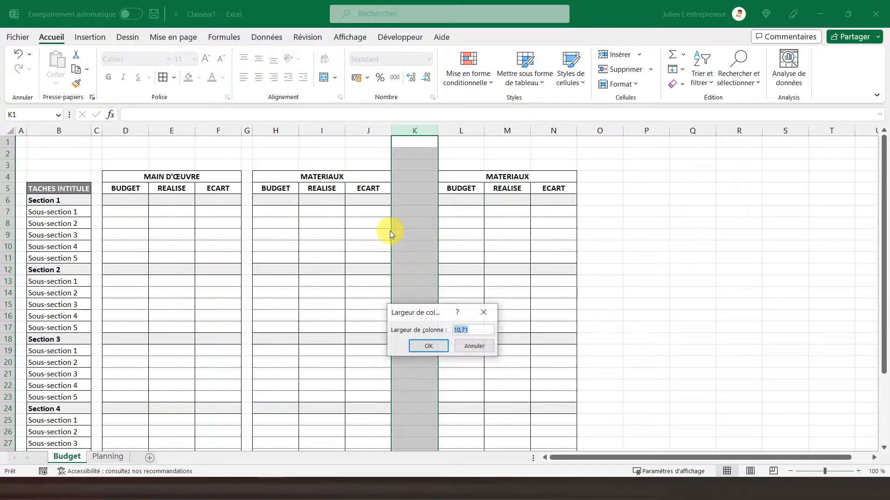
pyautogui.write('2')
pyautogui.press('Return')
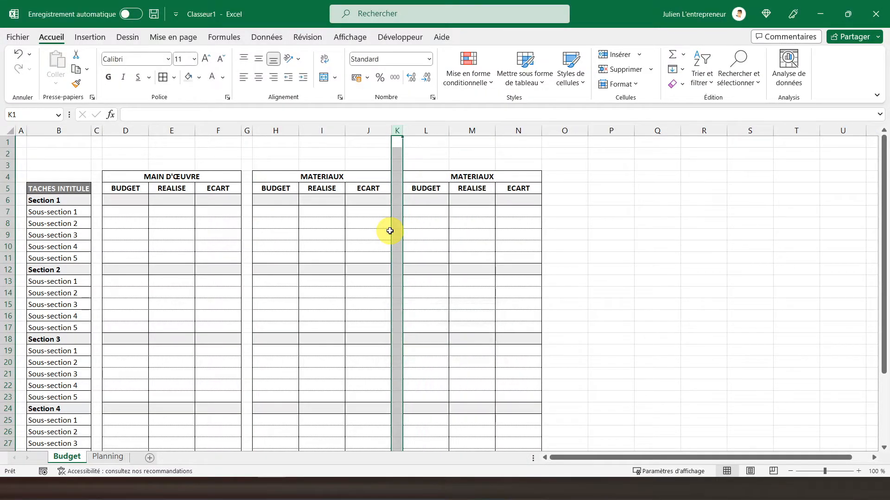
# Change the heading of the copied block in L4 to COUTS FIXES.
pyautogui.click(463, 177)
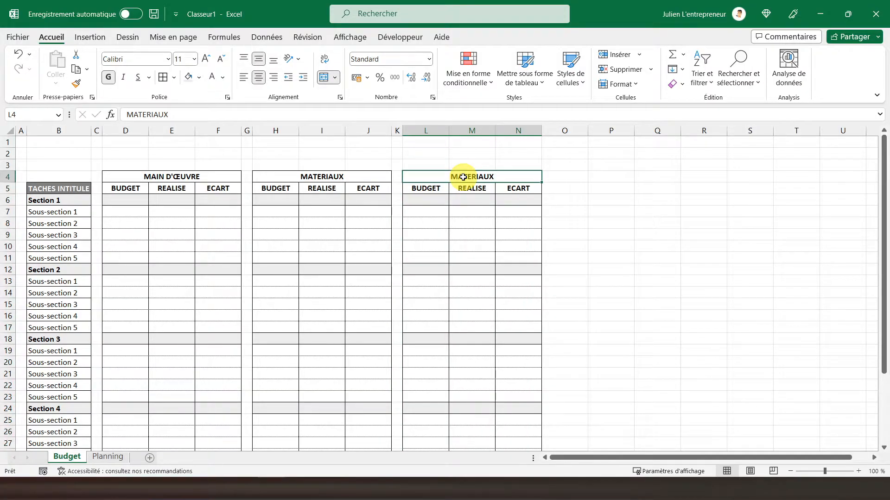
pyautogui.write('COUTS FIXES')
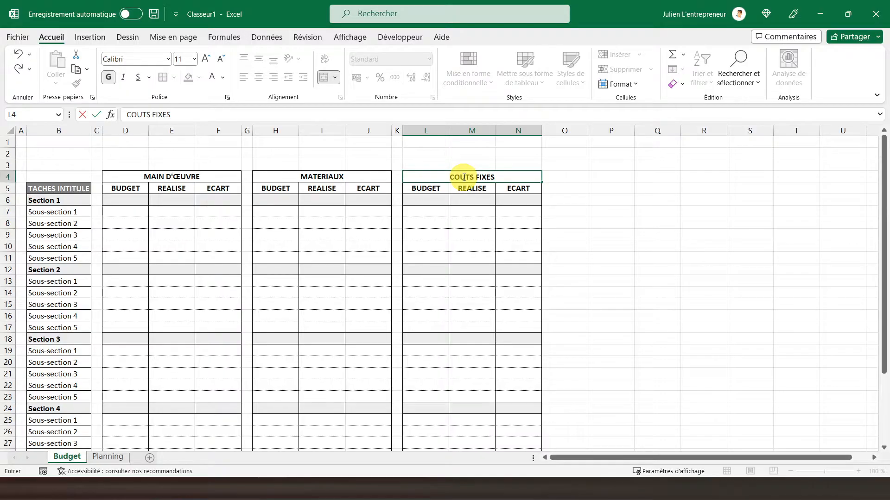
pyautogui.press('Return')
# Copy the COUTS FIXES columns L:N and paste them into columns P:R.
pyautogui.moveTo(421, 131); pyautogui.dragTo(513, 133)
pyautogui.hotkey('ctrl', 'c')
pyautogui.moveTo(607, 132); pyautogui.dragTo(692, 128)
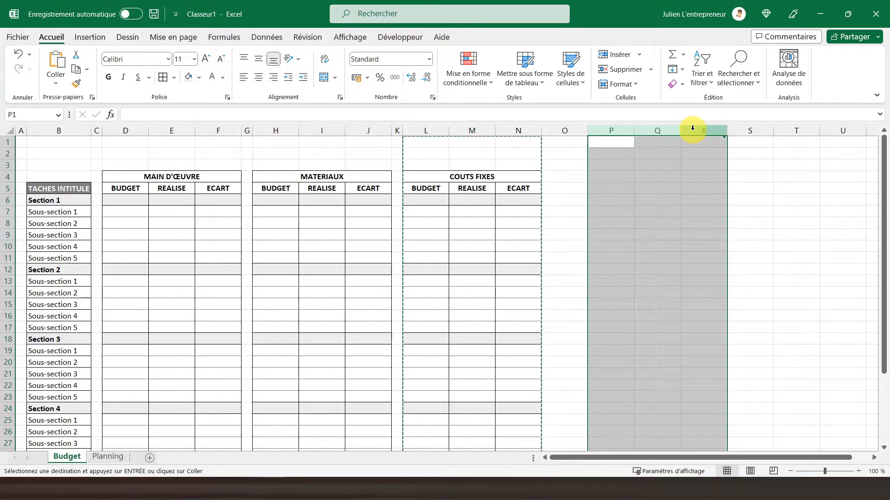
pyautogui.hotkey('ctrl', 'v')
# Narrow spacer column O to match the other spacer columns between the cost blocks.
pyautogui.rightClick(569, 133)
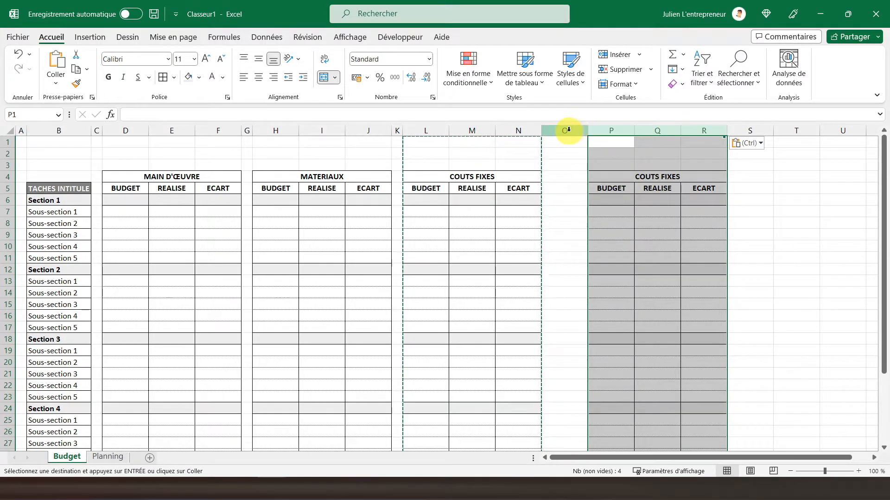
pyautogui.click(621, 315)
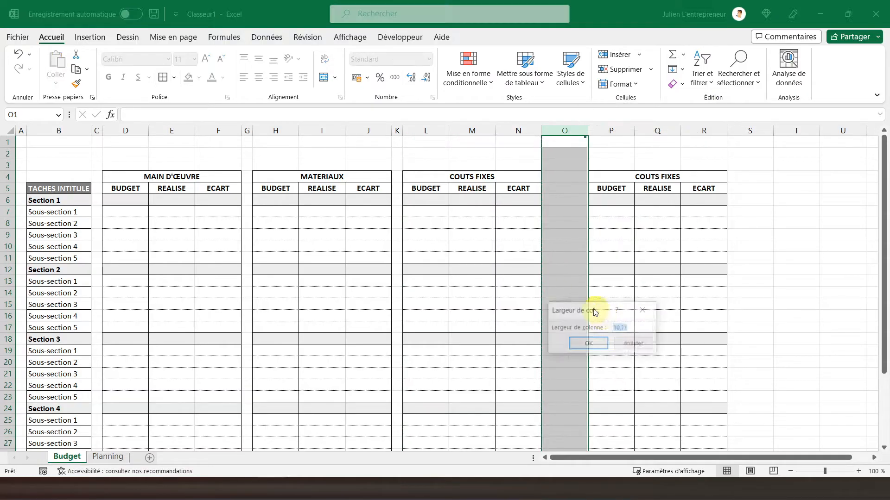
pyautogui.press('Return')
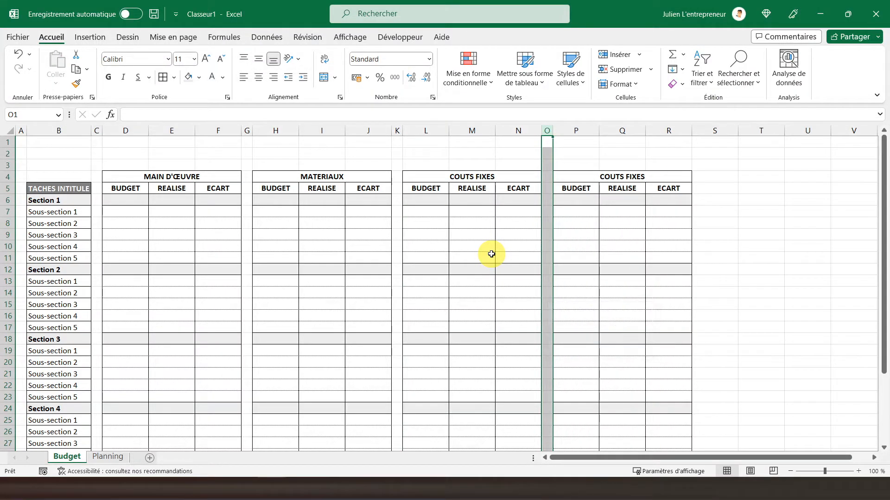
# Change the heading of the copied block in P4 to TOTAL.
pyautogui.click(570, 178)
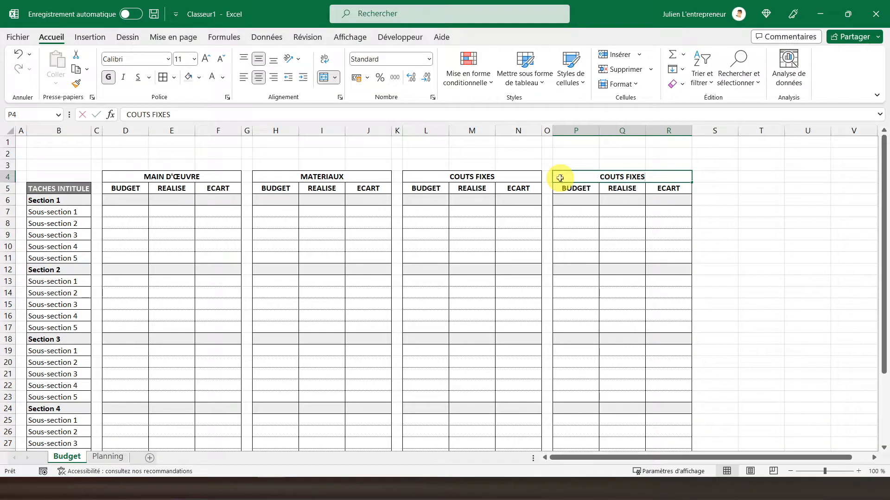
pyautogui.write('TOTAL')
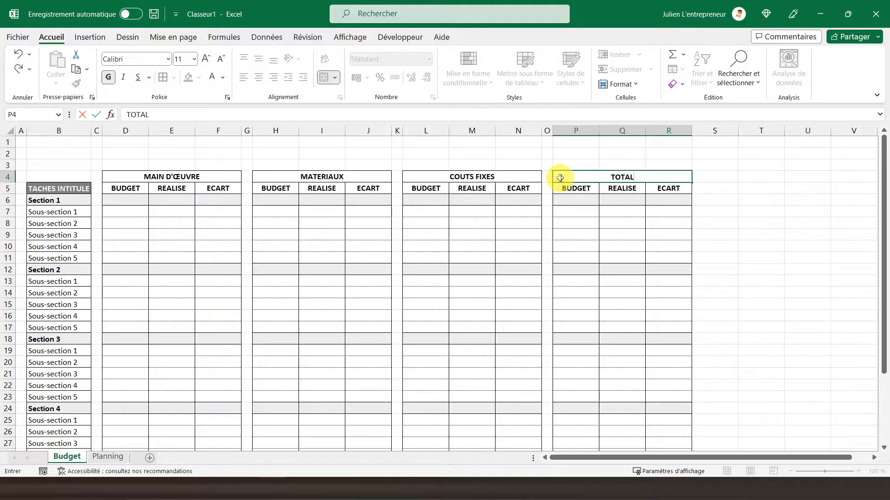
pyautogui.press('Return')
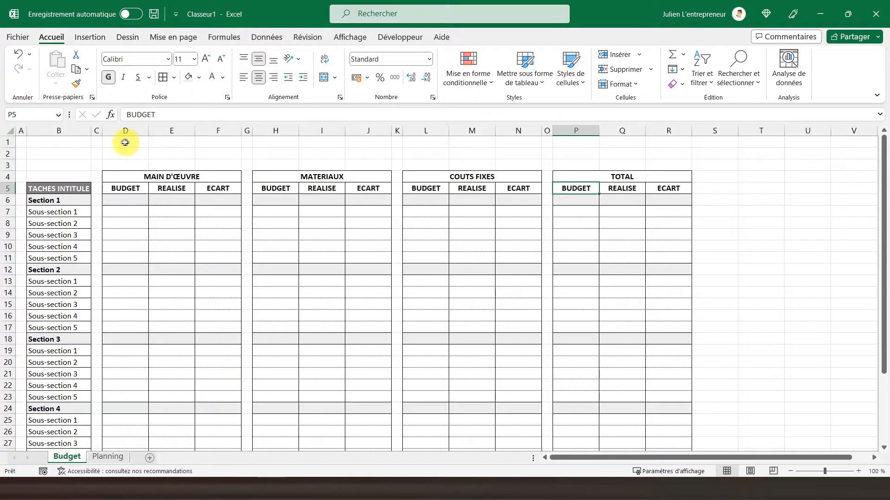
# Merge and center B1:R3 above the table and enter the title "BUDGET RECHERCHE ET DEVELOPPEMENT,".
pyautogui.moveTo(79, 140); pyautogui.dragTo(658, 159)
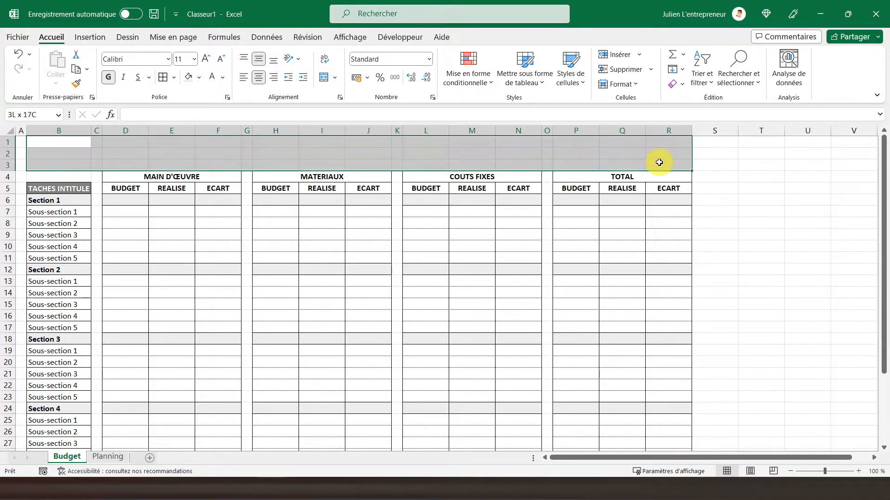
pyautogui.click(325, 81)
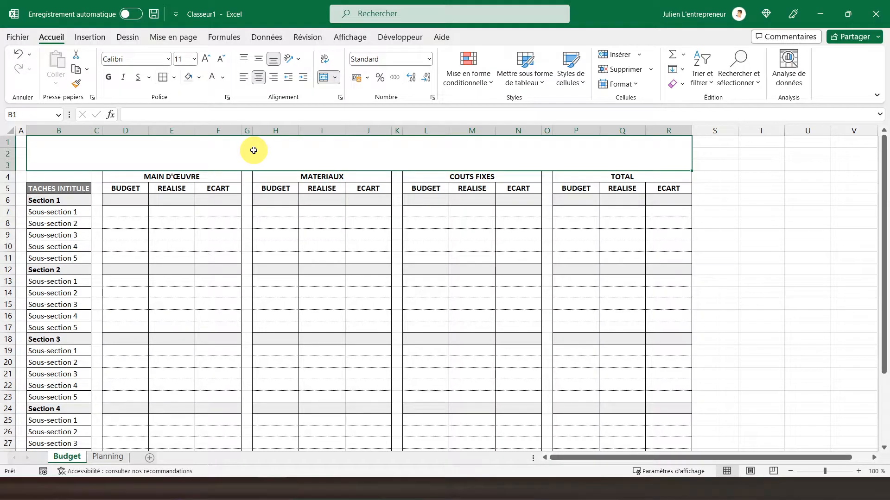
pyautogui.write('BUDGET')
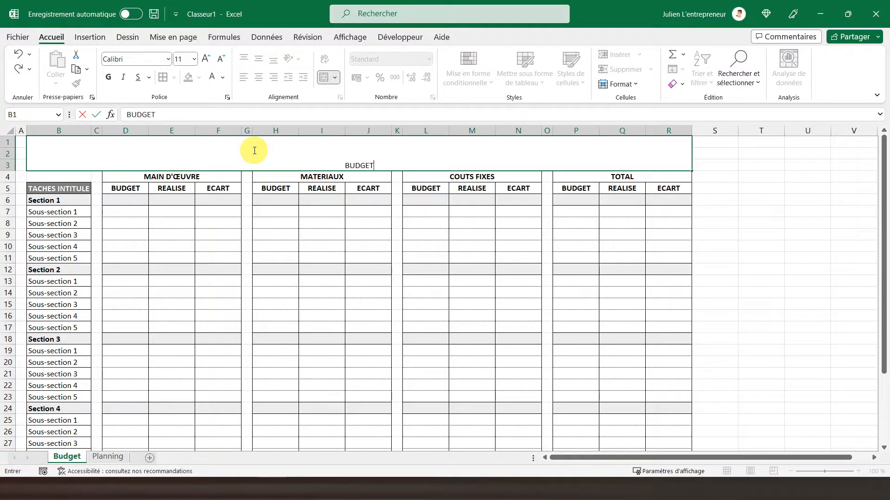
pyautogui.write(' RECHERCHE ET DE')
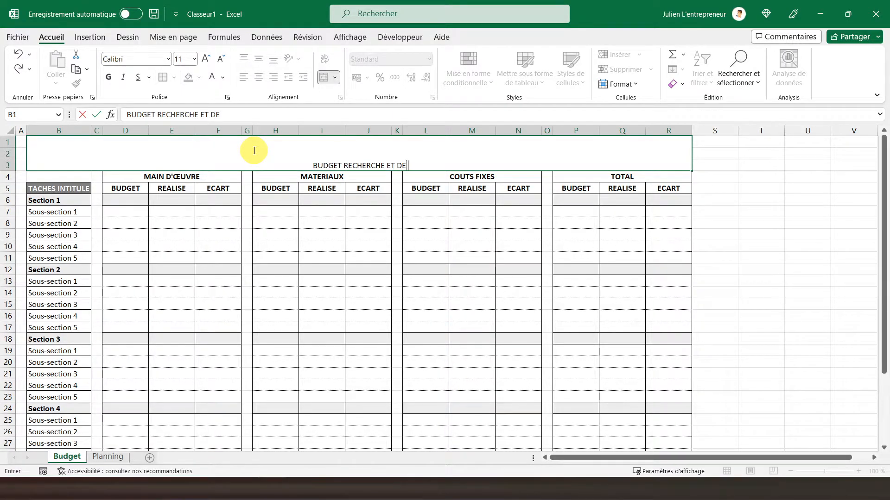
pyautogui.write('VELOPPEME')
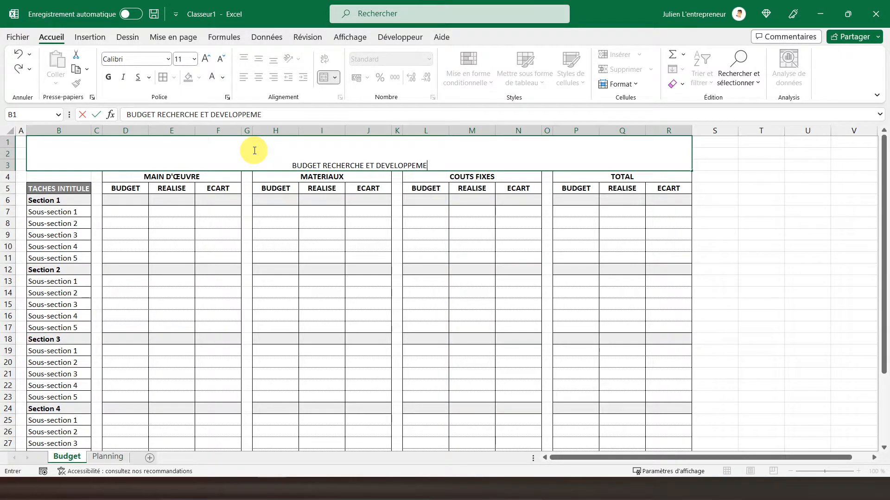
pyautogui.write('NT,')
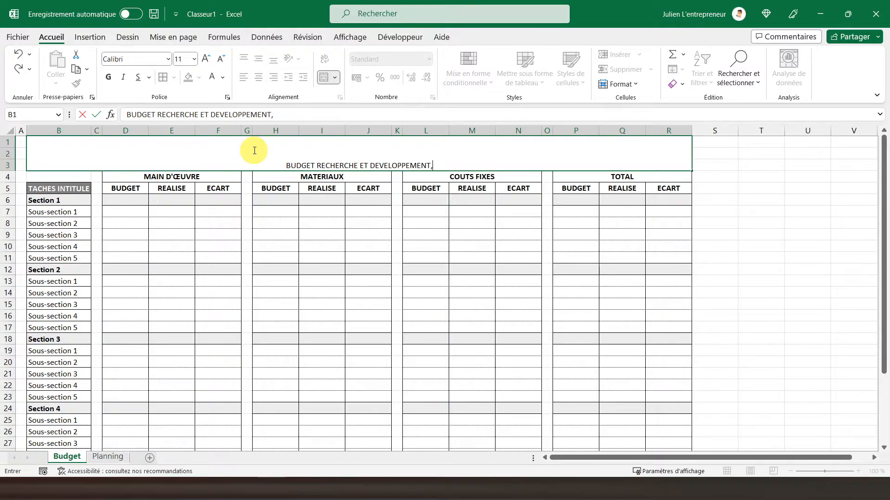
pyautogui.click(275, 198)
# Make the title in B1 bold, center it vertically and enlarge its font to 24.
pyautogui.click(280, 155)
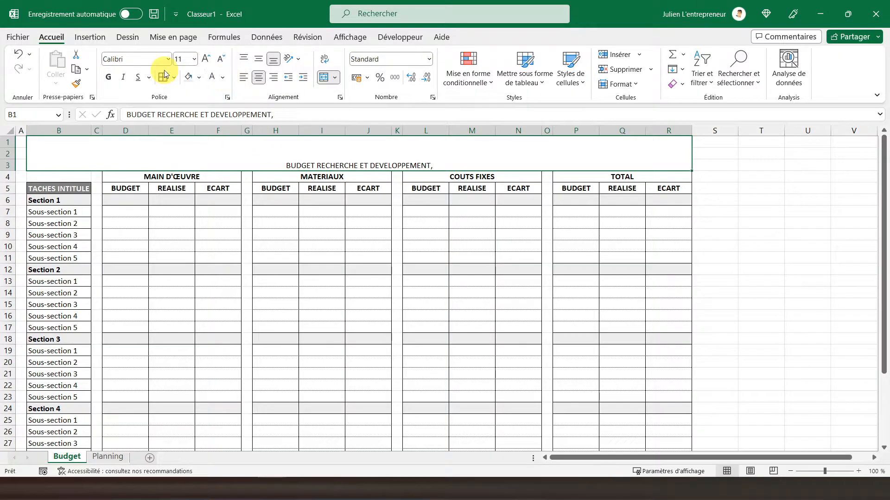
pyautogui.click(107, 77)
pyautogui.click(206, 59)
pyautogui.click(207, 59)
pyautogui.click(206, 59)
pyautogui.click(206, 58)
pyautogui.click(207, 58)
pyautogui.click(206, 59)
pyautogui.click(206, 58)
# Remove the trailing comma from the title so it reads "BUDGET RECHERCHE ET DEVELOPPEMENT".
pyautogui.click(284, 115)
pyautogui.write(',')
pyautogui.press('BackSpace')
pyautogui.write(',')
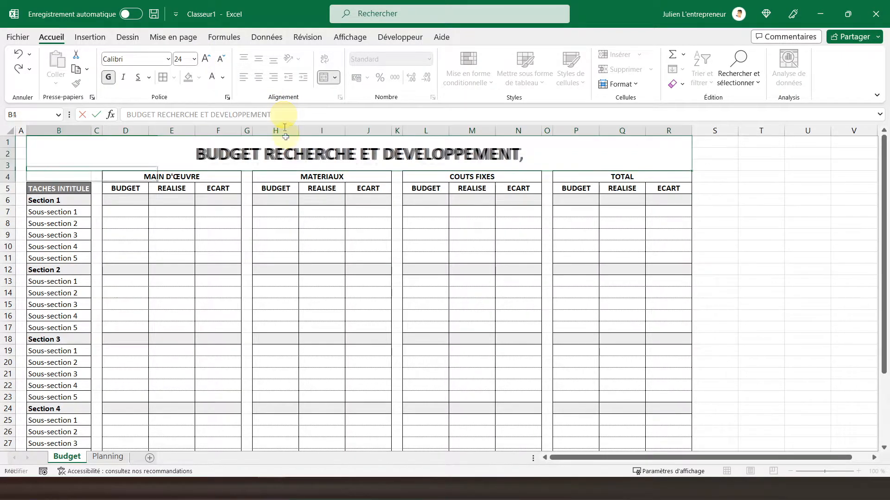
pyautogui.press('BackSpace')
pyautogui.press('Return')
# Increase the font size of the title in B1 to 36.
pyautogui.click(287, 158)
pyautogui.click(206, 59)
pyautogui.click(206, 59)
pyautogui.click(207, 59)
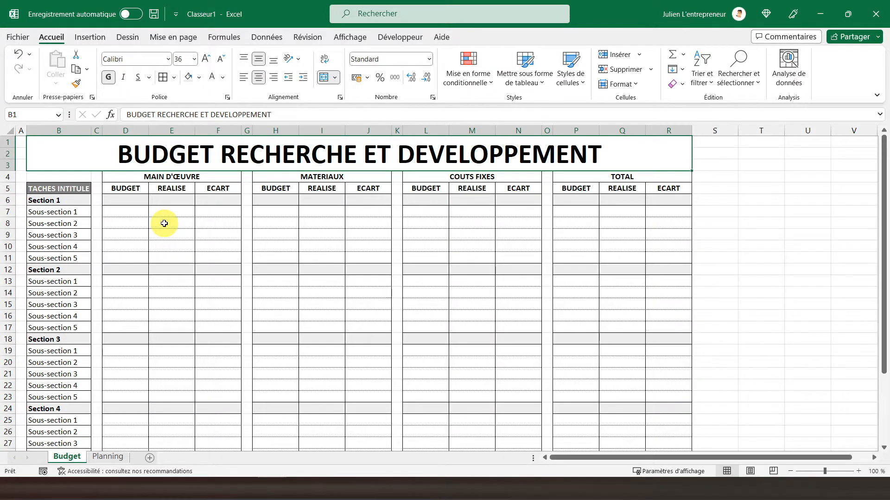
# Apply bold to the four ECART columns F, J, N and R.
pyautogui.scroll(-5, 164, 223)
pyautogui.scroll(5, 164, 223)
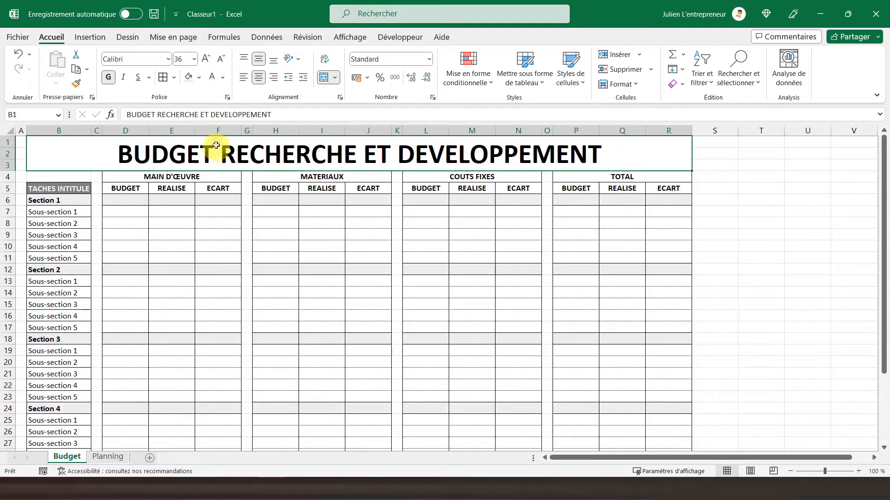
pyautogui.click(218, 130)
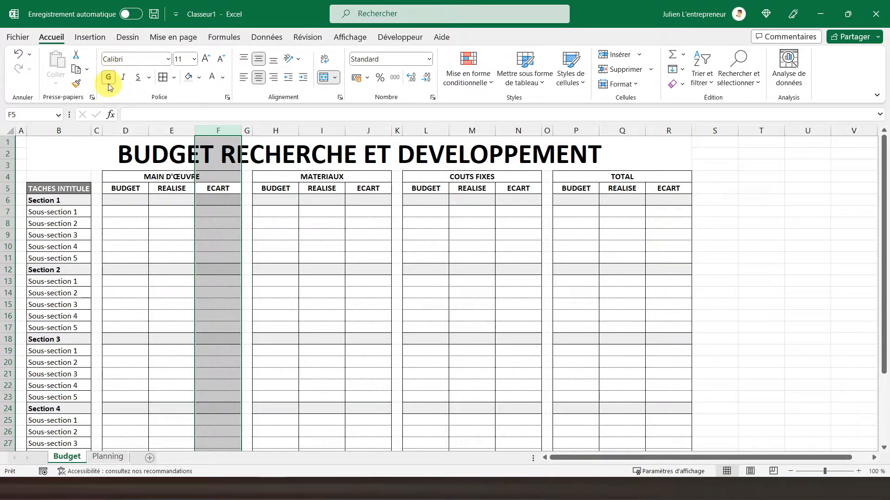
pyautogui.click(368, 130)
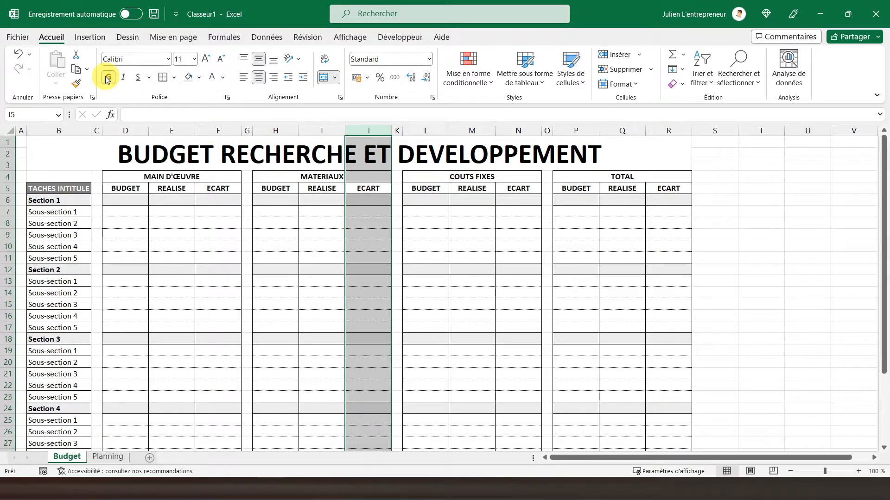
pyautogui.click(514, 130)
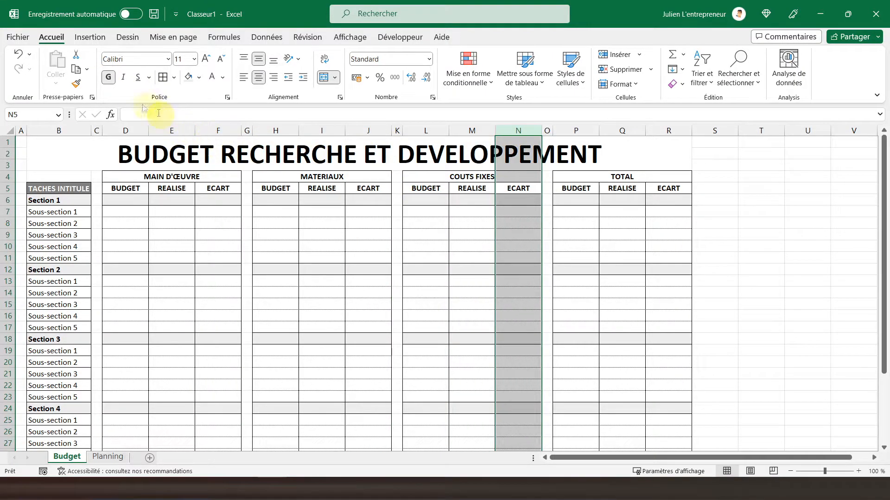
pyautogui.click(110, 80)
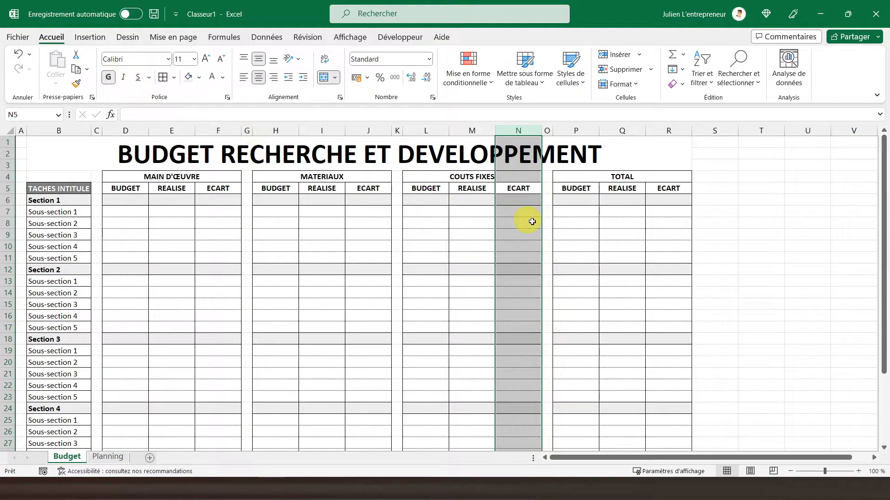
pyautogui.click(660, 131)
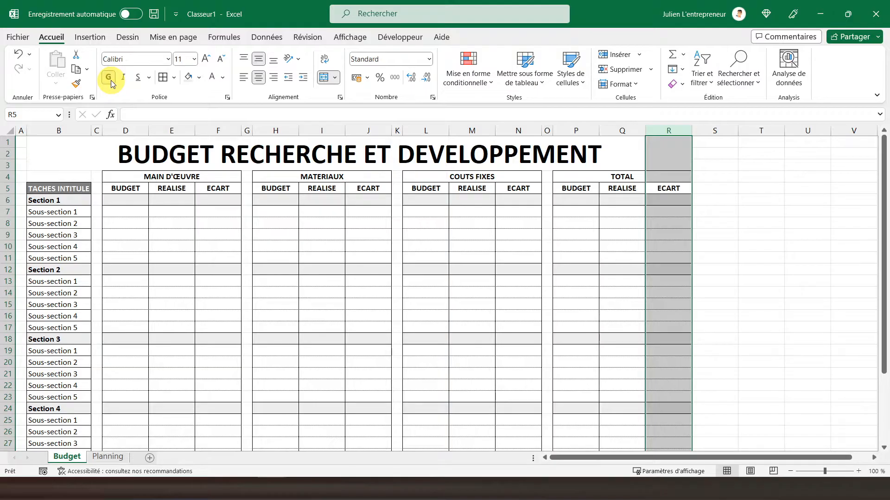
# Hide the gridlines on the Budget sheet.
pyautogui.click(104, 144)
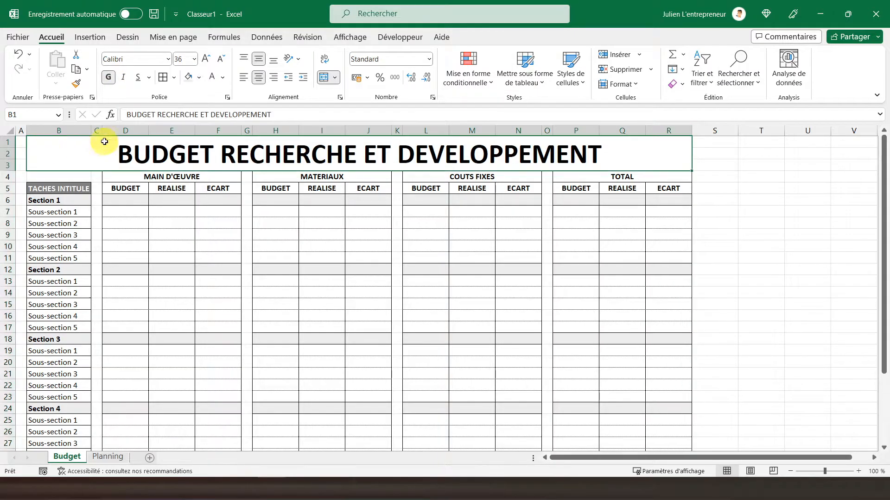
pyautogui.click(343, 39)
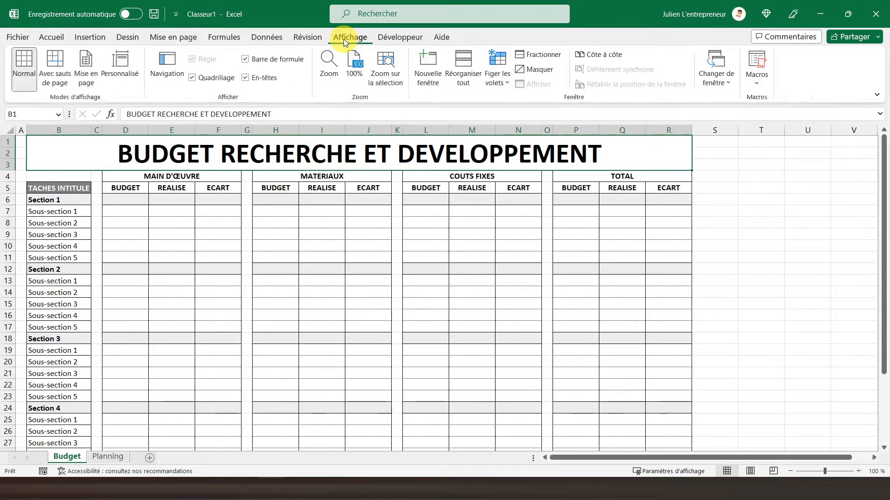
pyautogui.click(215, 78)
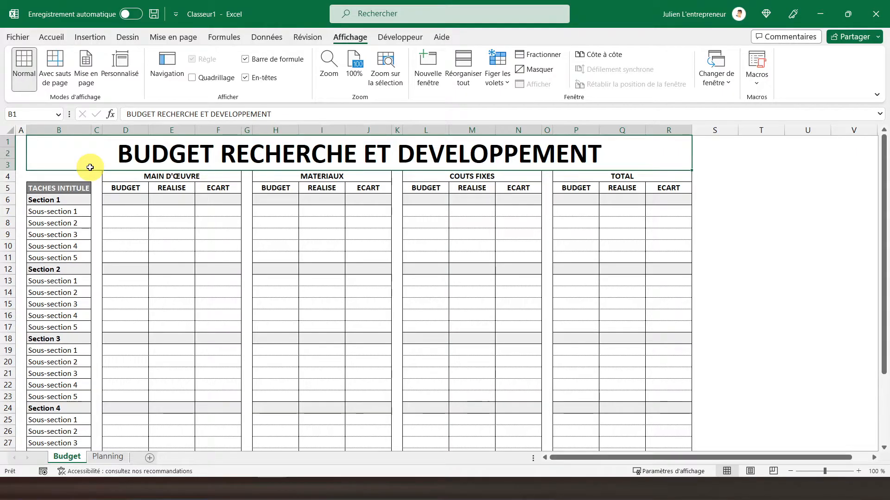
# On the Planning sheet, narrow column A to a slim margin like the Budget sheet's and select cell B5.
pyautogui.click(106, 457)
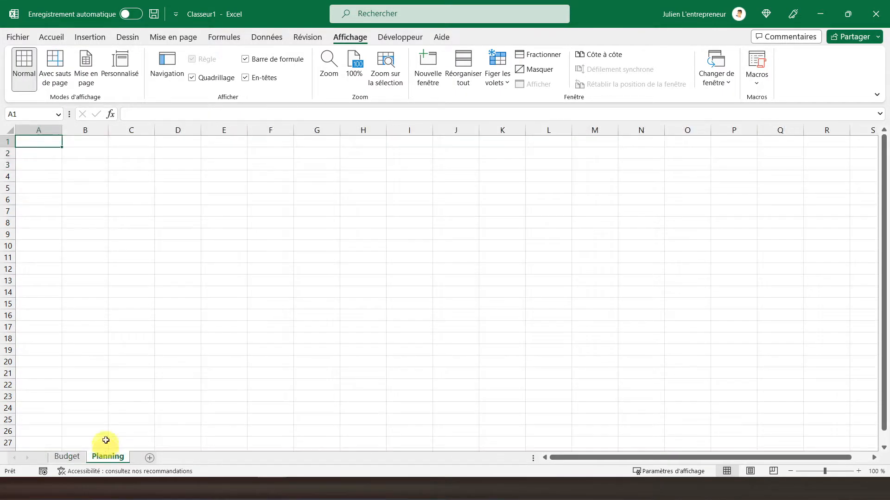
pyautogui.rightClick(40, 130)
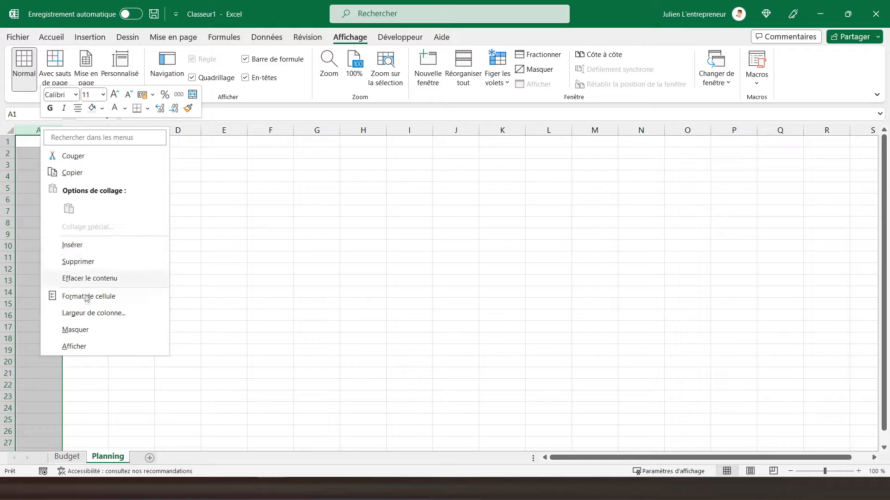
pyautogui.click(86, 314)
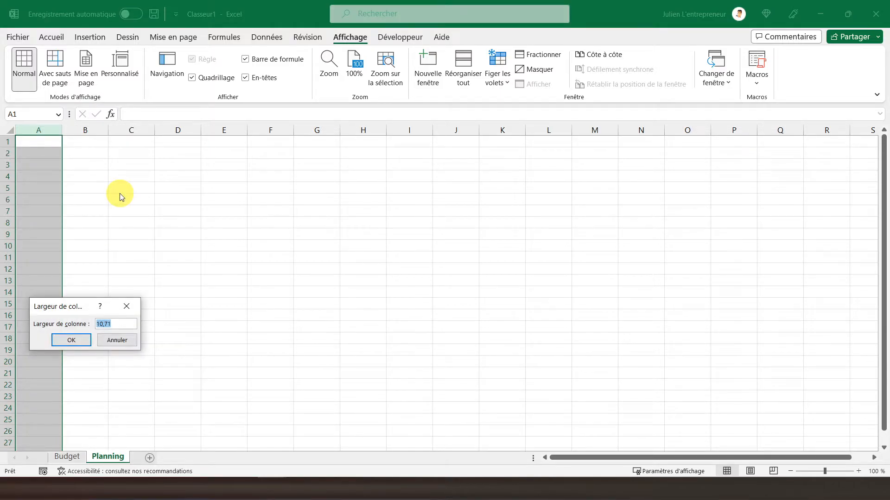
pyautogui.press('Return')
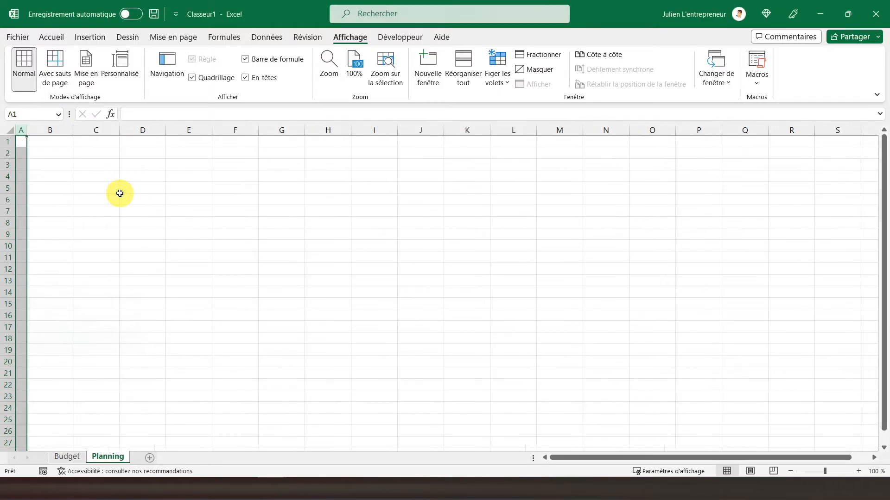
pyautogui.click(51, 190)
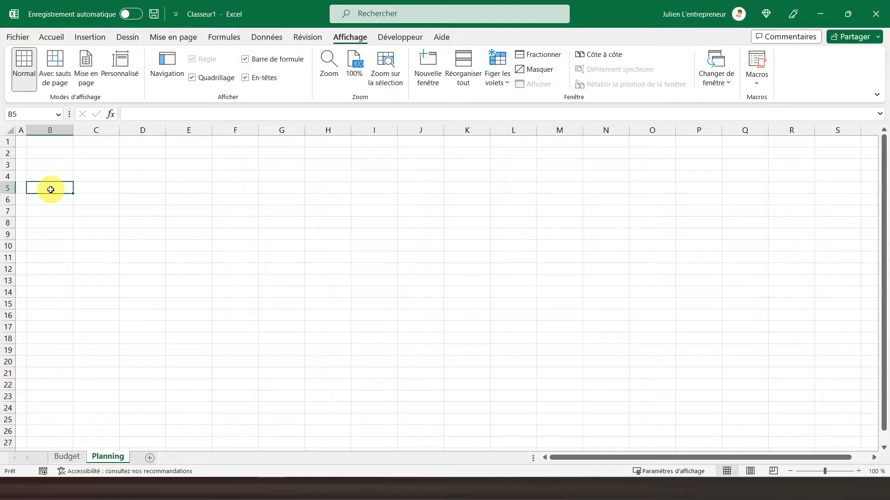
# Link cell B5 of the Planning sheet to the Budget sheet's task heading with the formula +Budget!B5.
pyautogui.write('+')
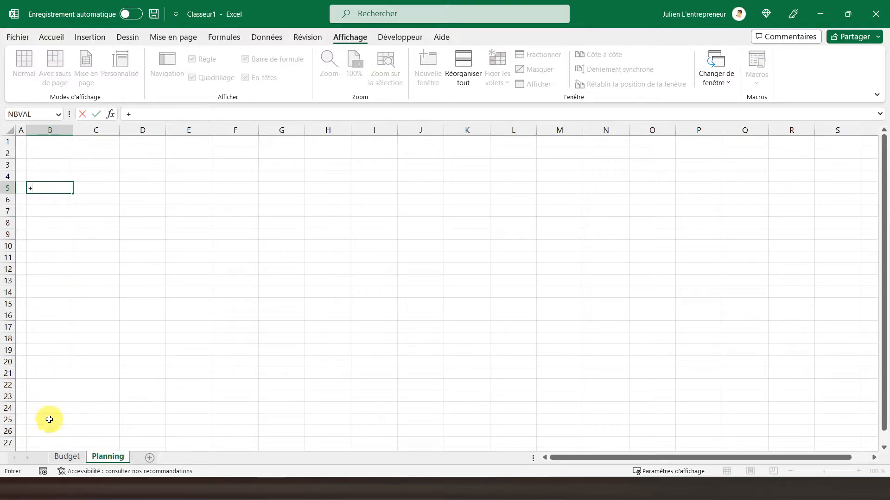
pyautogui.click(70, 457)
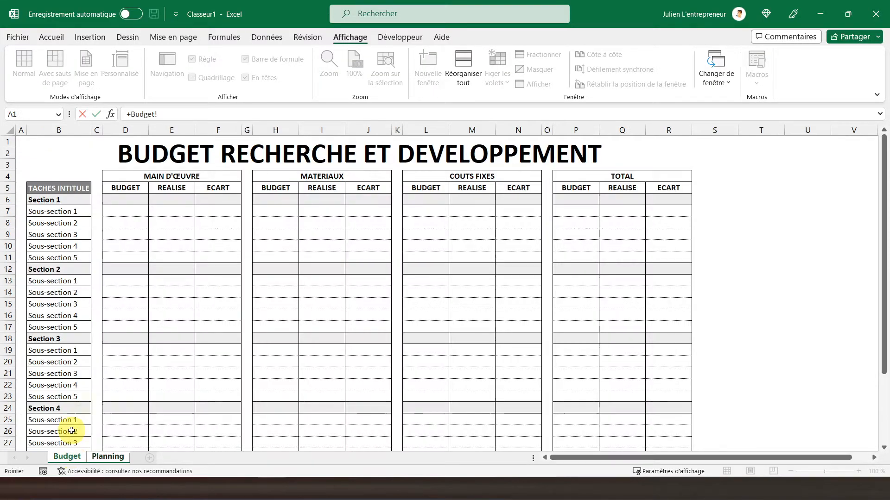
pyautogui.click(40, 189)
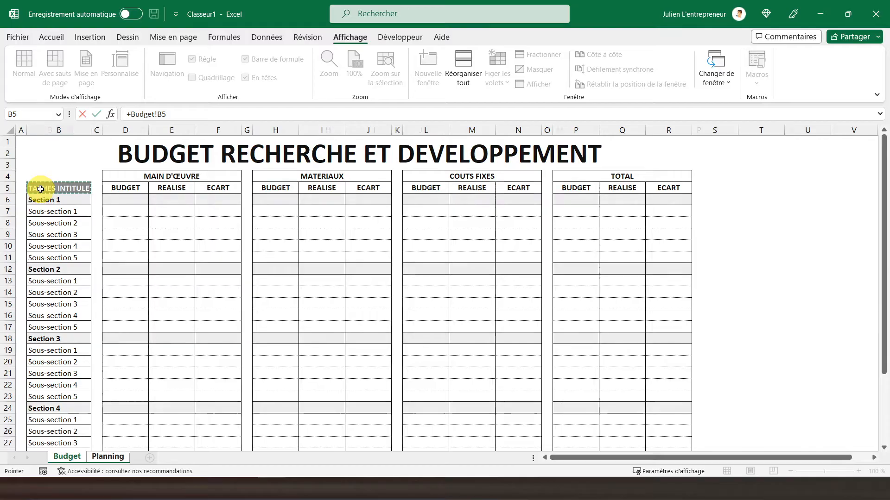
pyautogui.press('Return')
# Fill the B5 link formula down column B to row 35 of the Planning sheet.
pyautogui.click(49, 189)
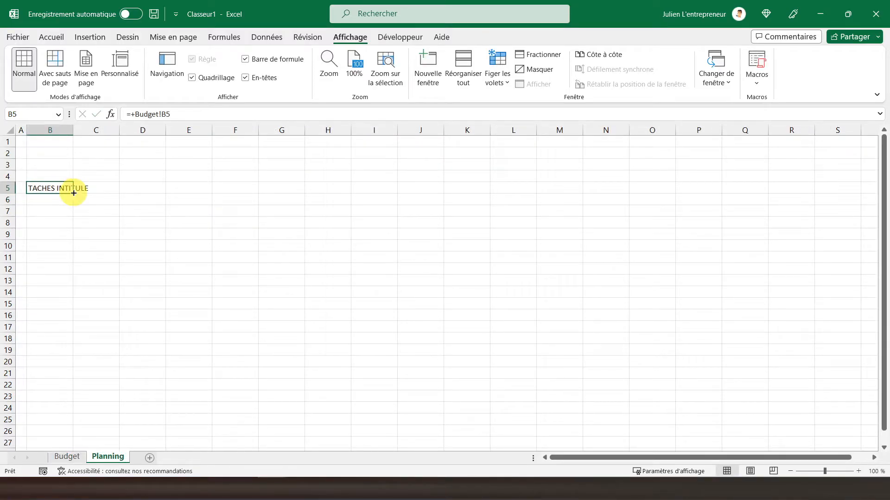
pyautogui.moveTo(74, 193); pyautogui.dragTo(62, 394)
pyautogui.scroll(-3, 61, 394)
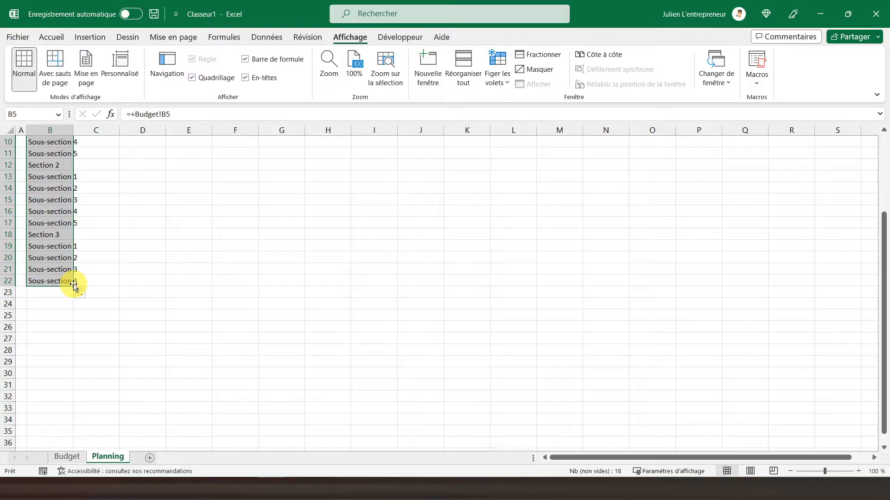
pyautogui.moveTo(74, 288); pyautogui.dragTo(65, 355)
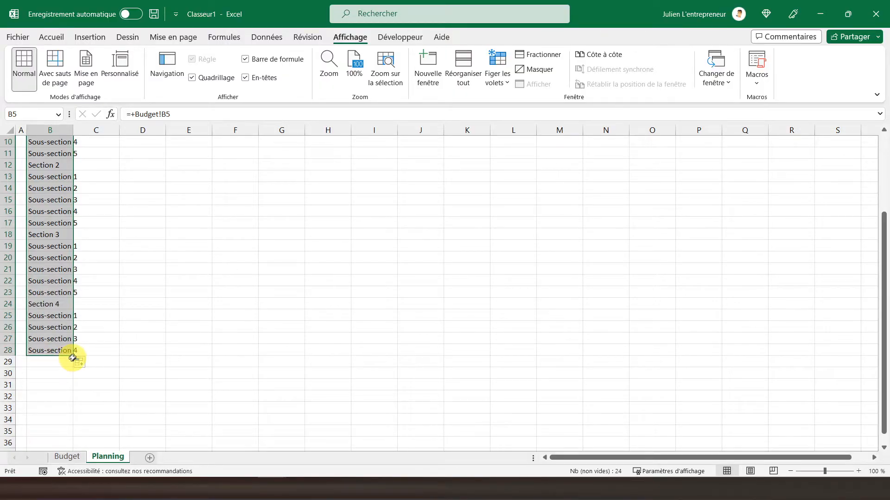
pyautogui.moveTo(74, 354); pyautogui.dragTo(64, 431)
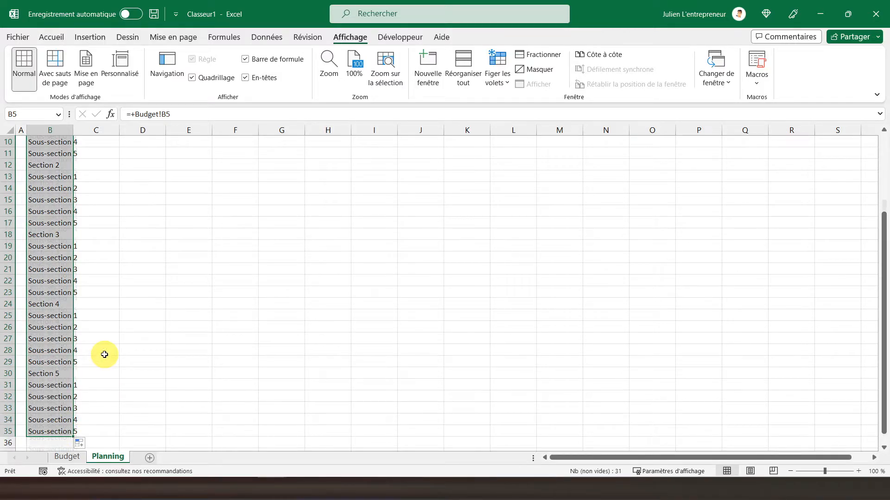
pyautogui.scroll(3, 102, 352)
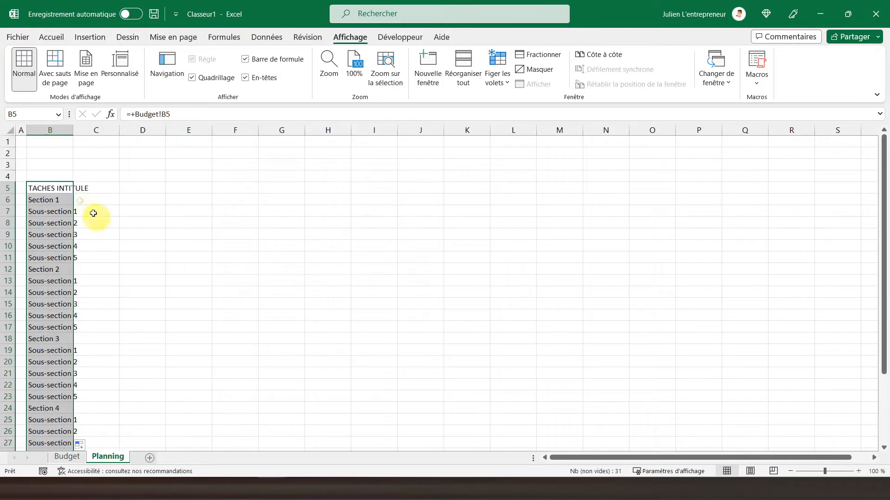
# Copy the formatting of the Budget sheet's task list B5:B35 onto the Planning sheet's list starting at B5.
pyautogui.click(66, 458)
pyautogui.click(59, 130)
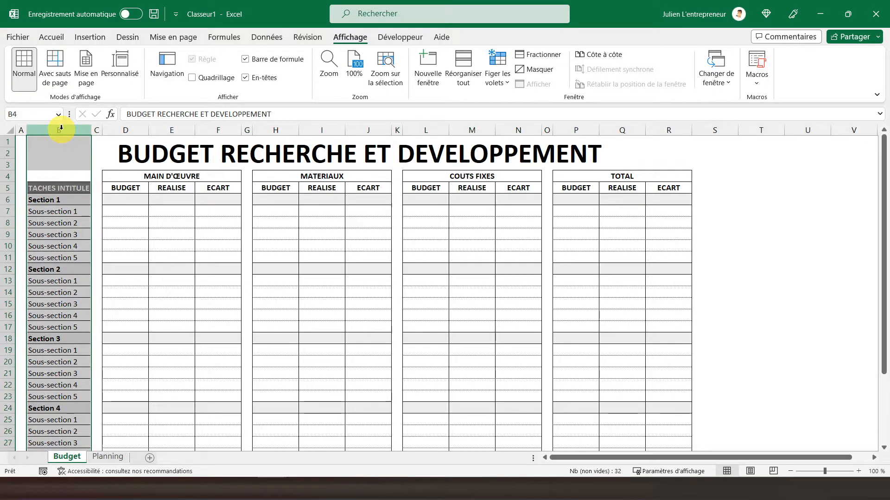
pyautogui.moveTo(65, 189); pyautogui.dragTo(60, 433)
pyautogui.scroll(3, 60, 433)
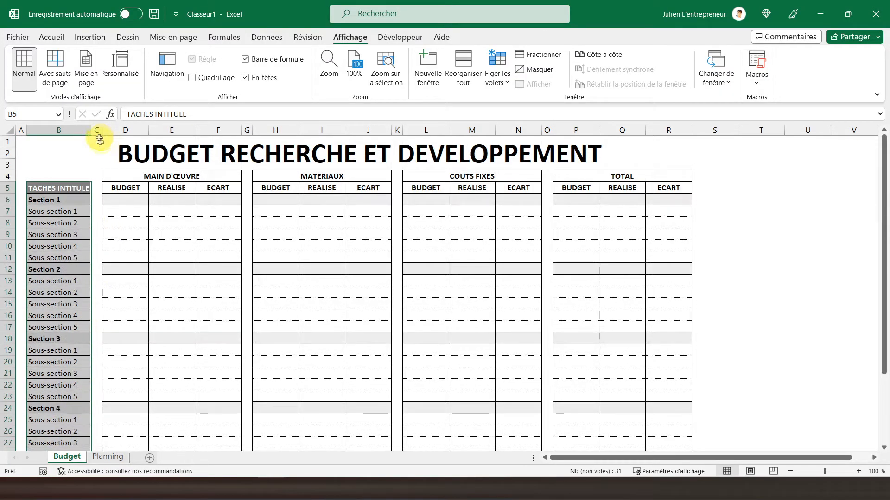
pyautogui.click(68, 37)
pyautogui.click(76, 84)
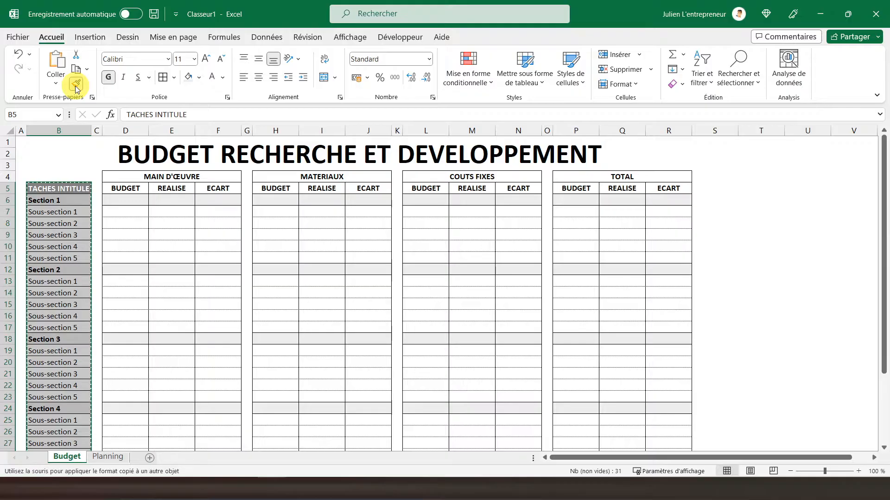
pyautogui.click(106, 459)
pyautogui.click(48, 188)
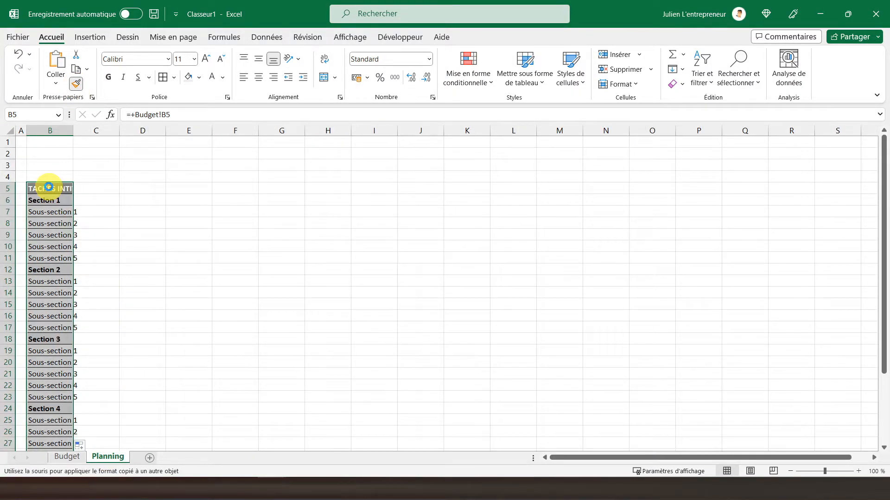
# Check the Budget sheet's column B width and set column B of the Planning sheet to 15,14.
pyautogui.click(65, 457)
pyautogui.rightClick(67, 132)
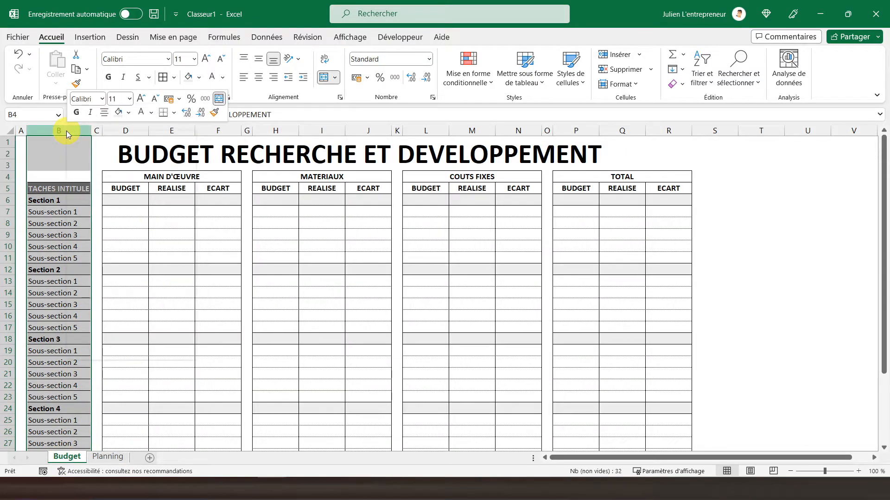
pyautogui.click(115, 316)
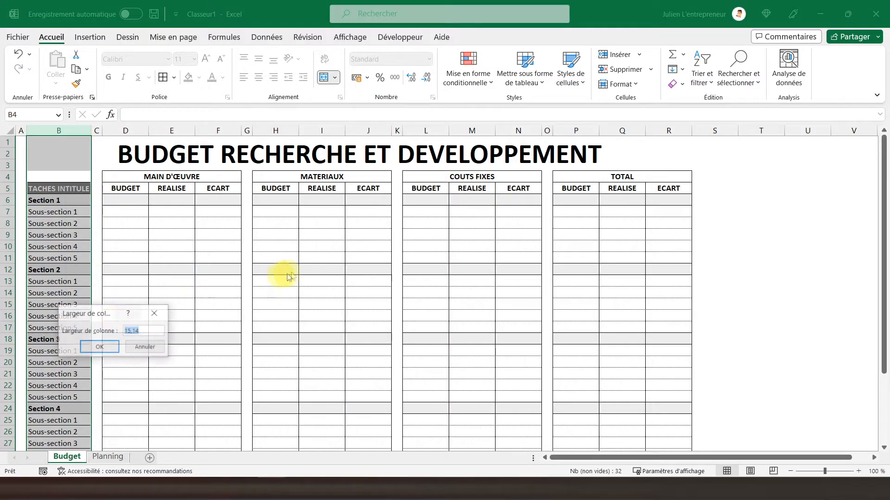
pyautogui.click(166, 312)
pyautogui.click(108, 457)
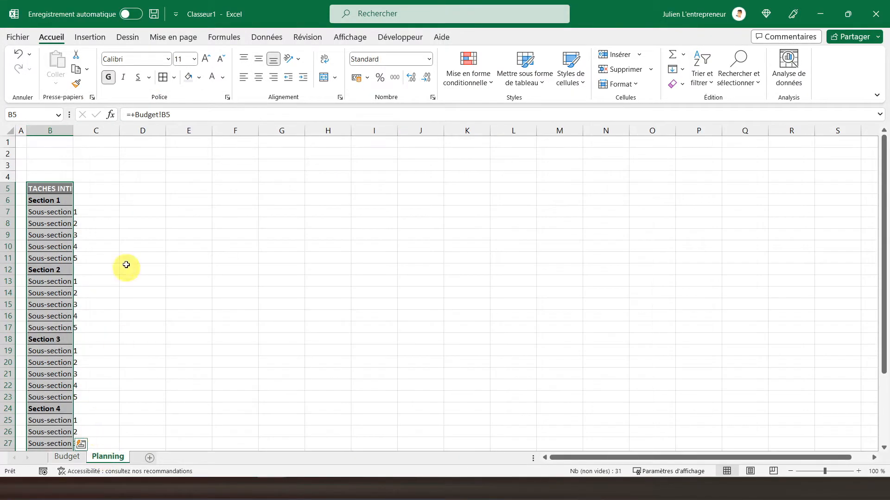
pyautogui.rightClick(59, 131)
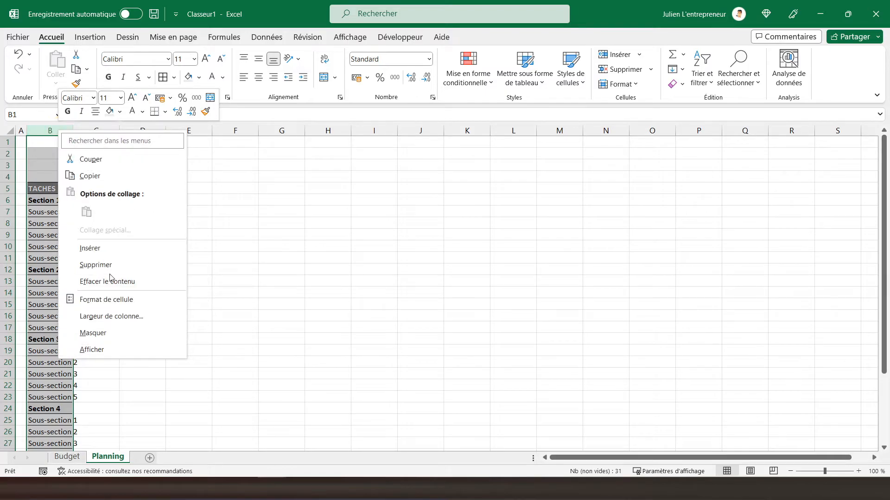
pyautogui.click(110, 317)
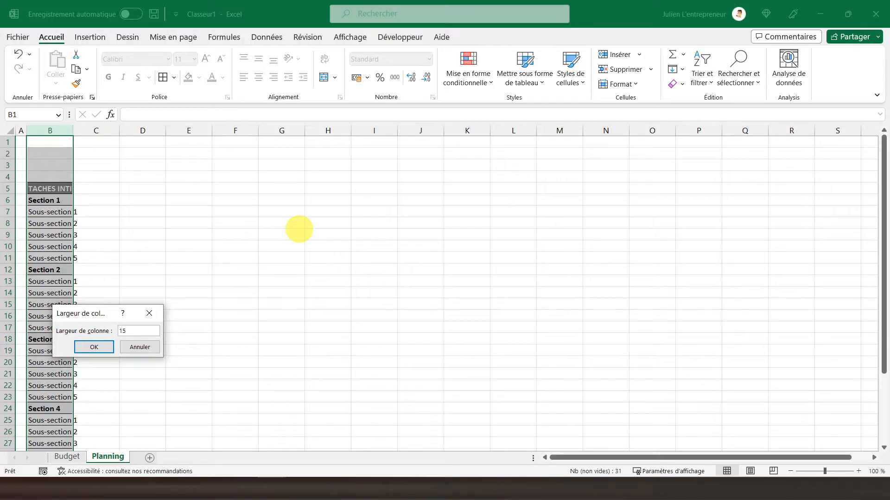
pyautogui.write('15,14')
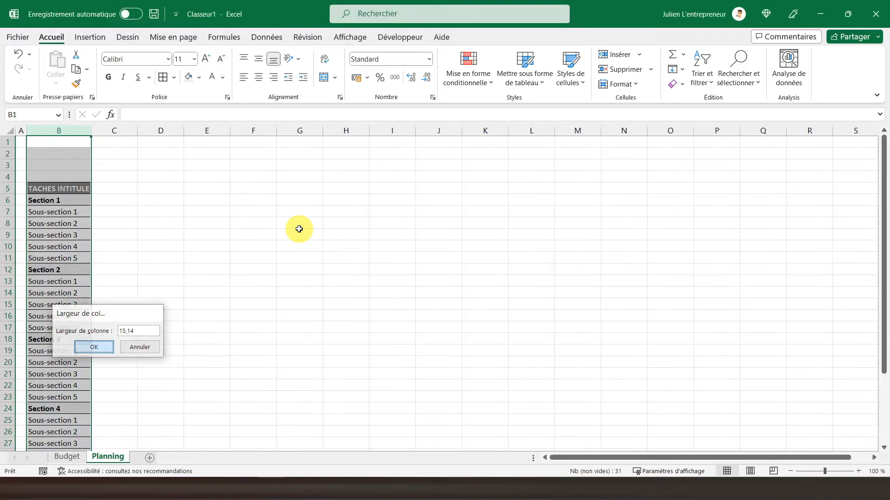
pyautogui.press('Return')
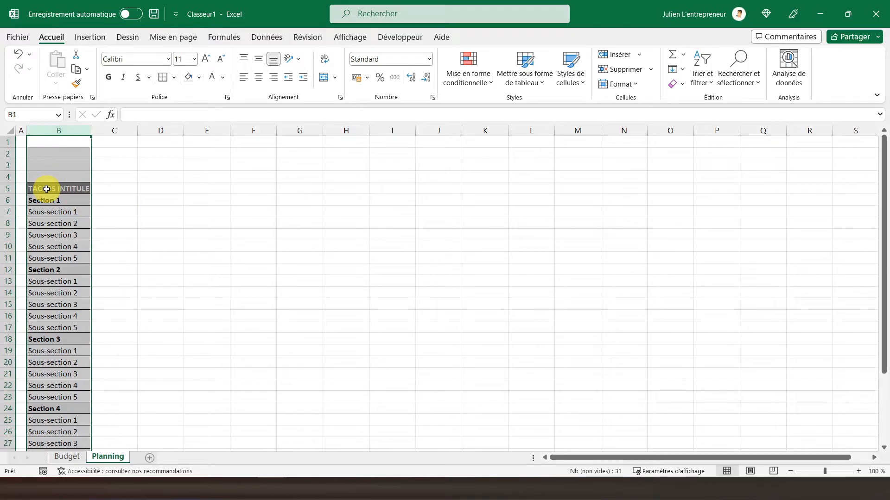
# Set the width of column C on the Planning sheet to 2.
pyautogui.click(67, 457)
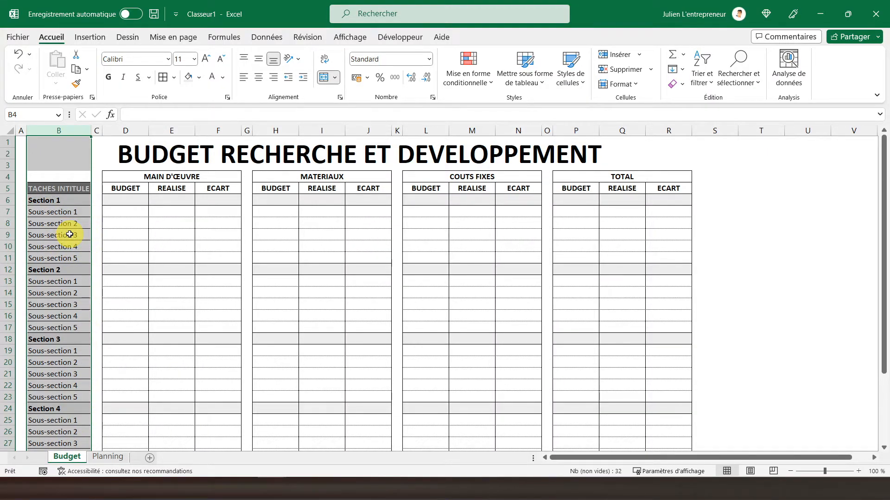
pyautogui.click(116, 457)
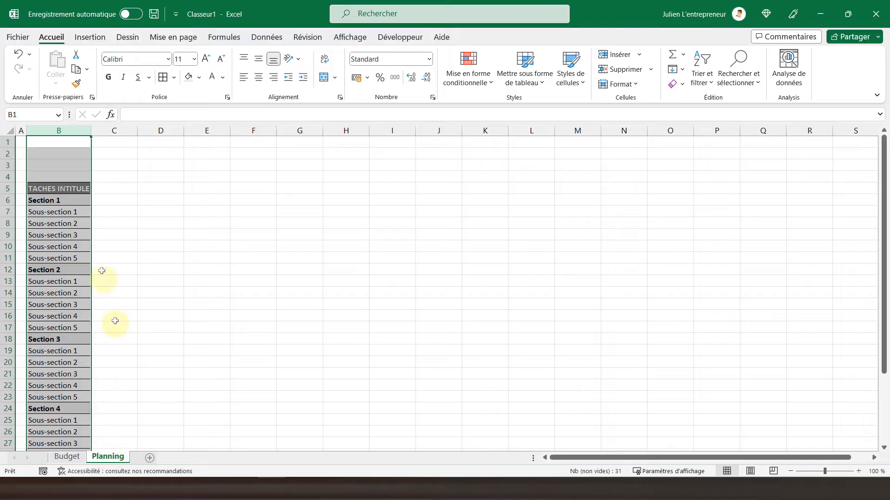
pyautogui.rightClick(114, 130)
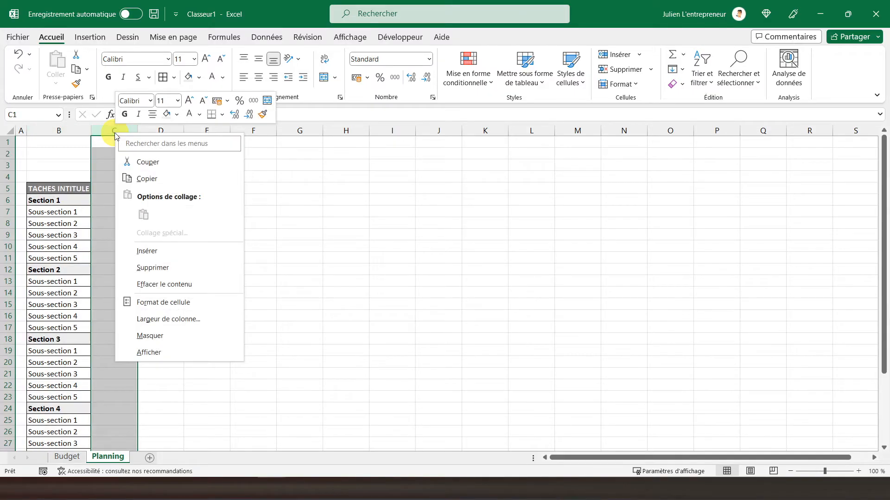
pyautogui.click(160, 319)
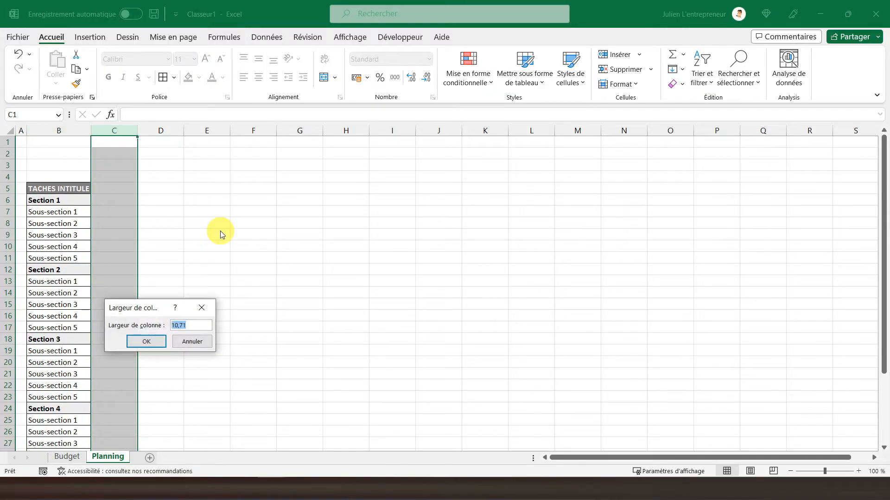
pyautogui.write('2')
pyautogui.press('Return')
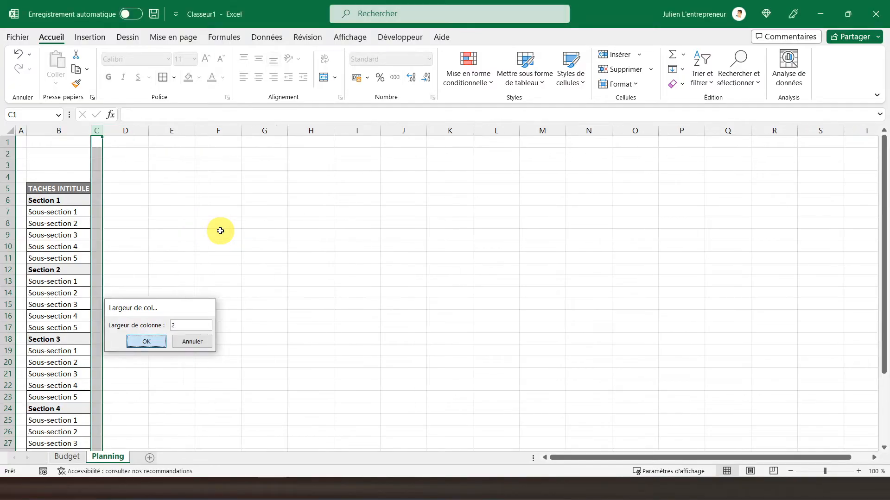
# Enter the headers DEBUT, DUREE, ECHEANCE and PROGRESSION in cells D5 to G5 of the Planning sheet.
pyautogui.click(130, 187)
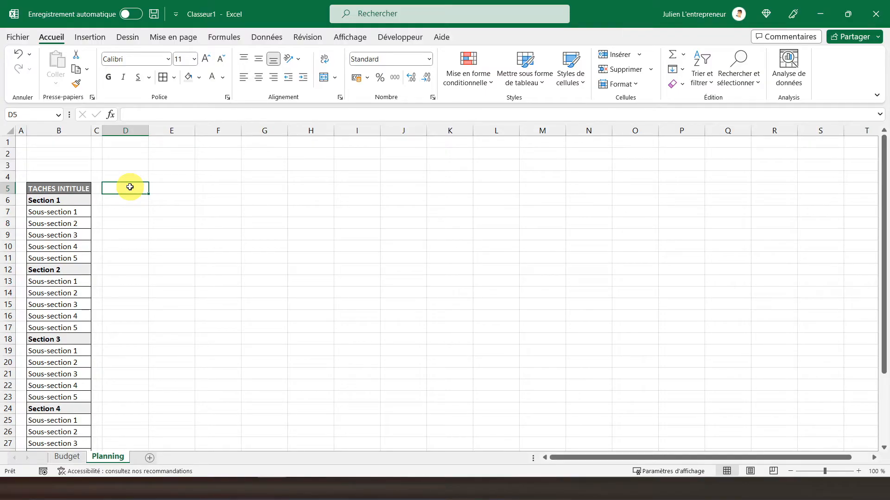
pyautogui.write('DEBUT')
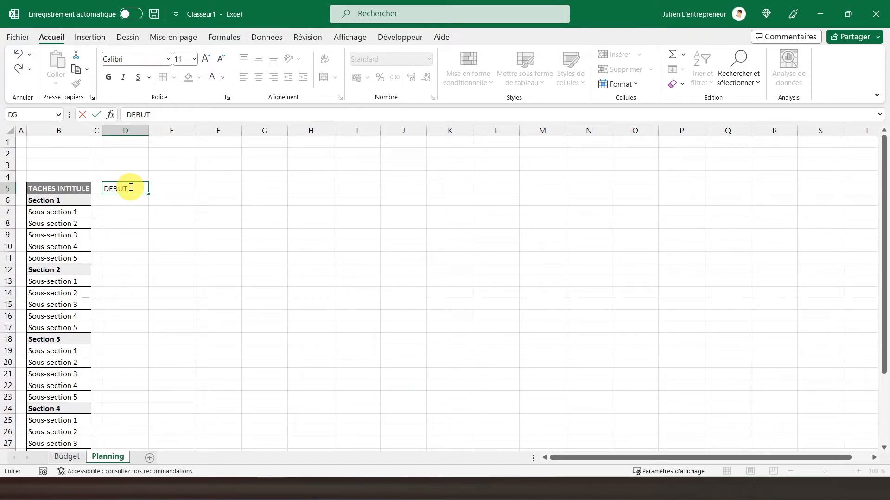
pyautogui.press('Tab')
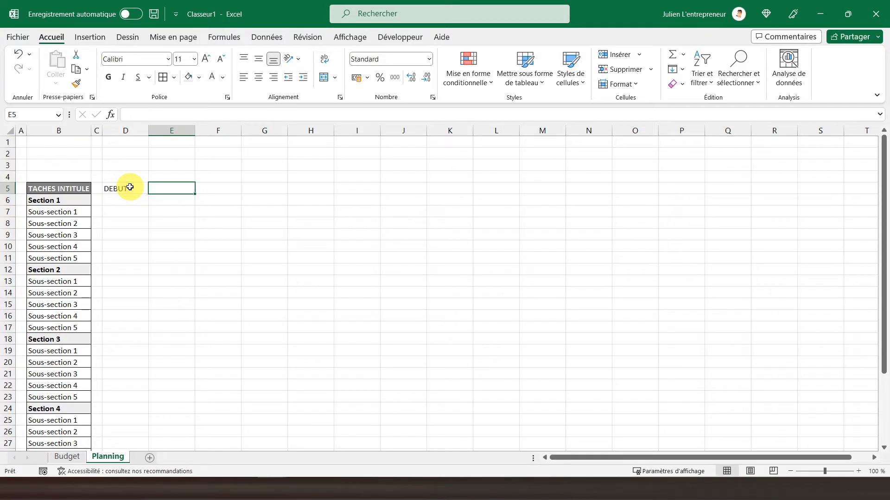
pyautogui.write('DUREE')
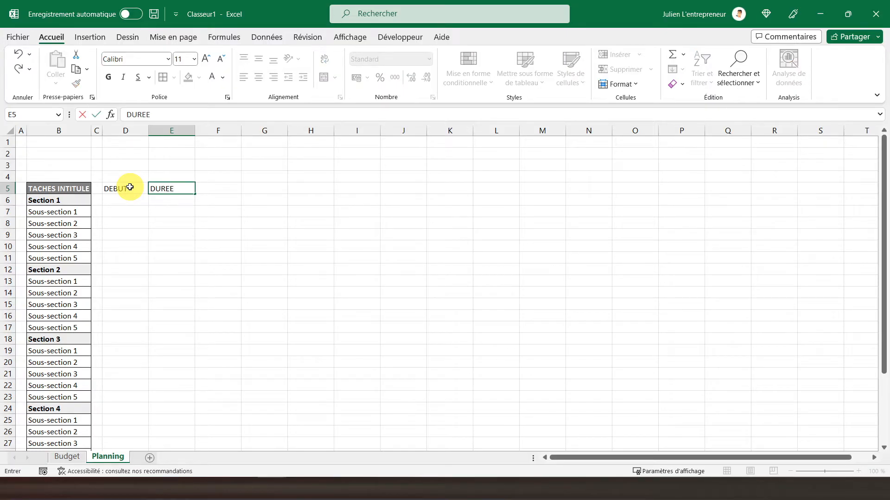
pyautogui.press('Tab')
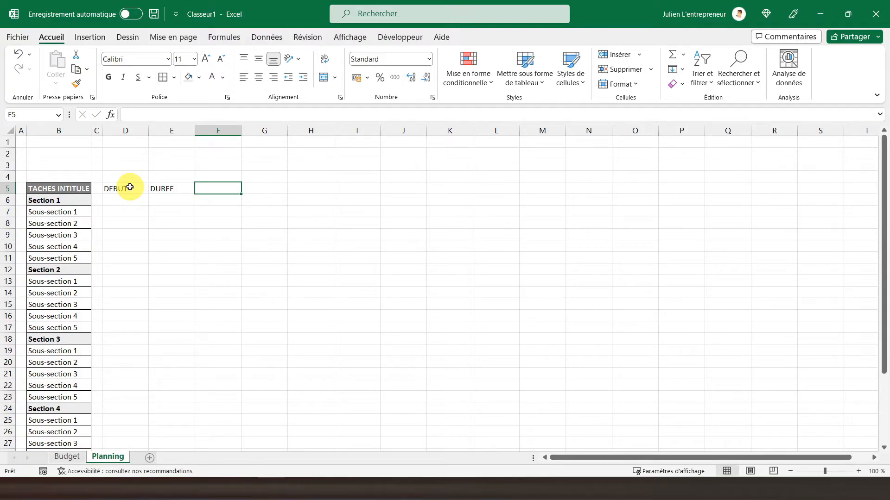
pyautogui.write('ECHEANCE')
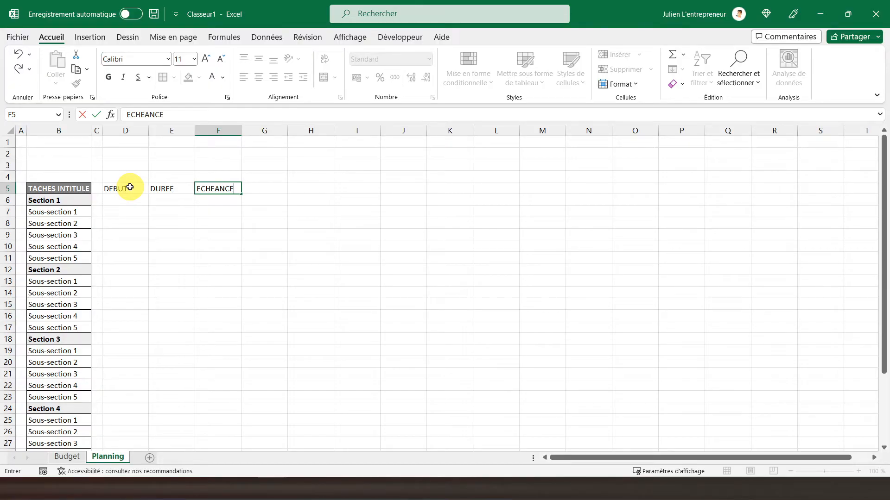
pyautogui.press('Tab')
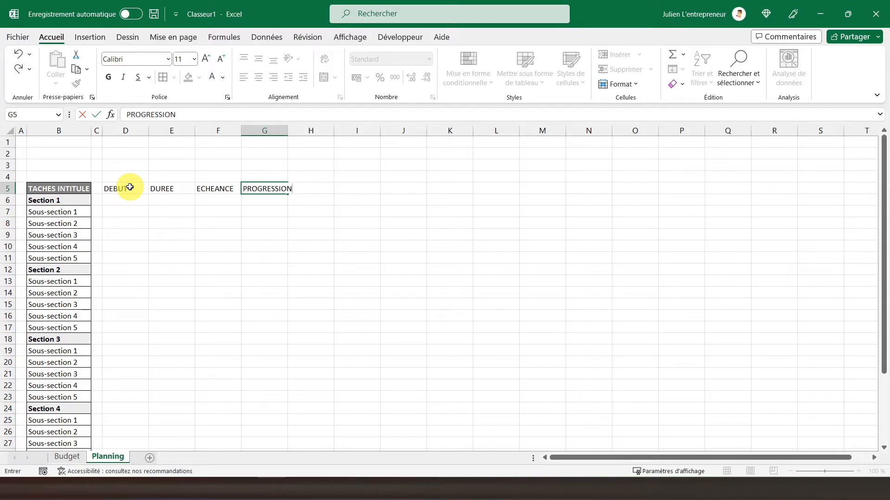
pyautogui.press('Return')
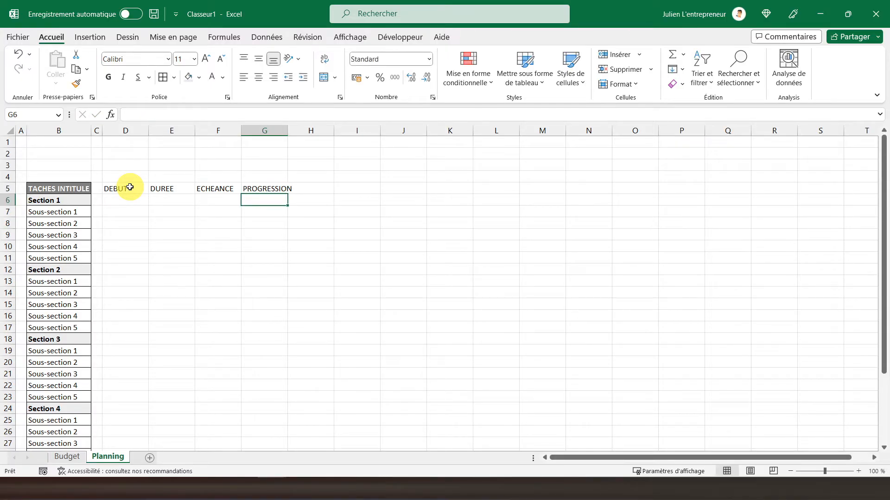
# Copy the formatting of heading B5 onto headers D5:G5 and widen column G to fit PROGRESSION.
pyautogui.click(130, 187)
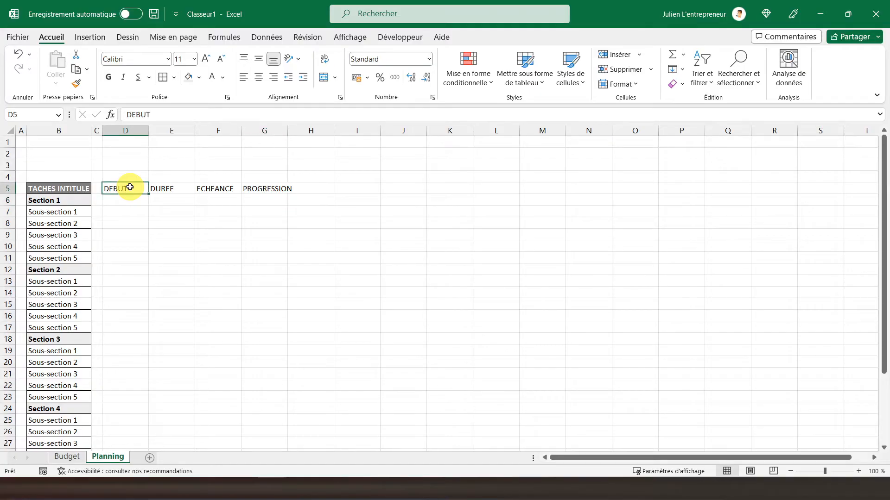
pyautogui.click(56, 190)
pyautogui.click(76, 83)
pyautogui.moveTo(115, 189); pyautogui.dragTo(280, 188)
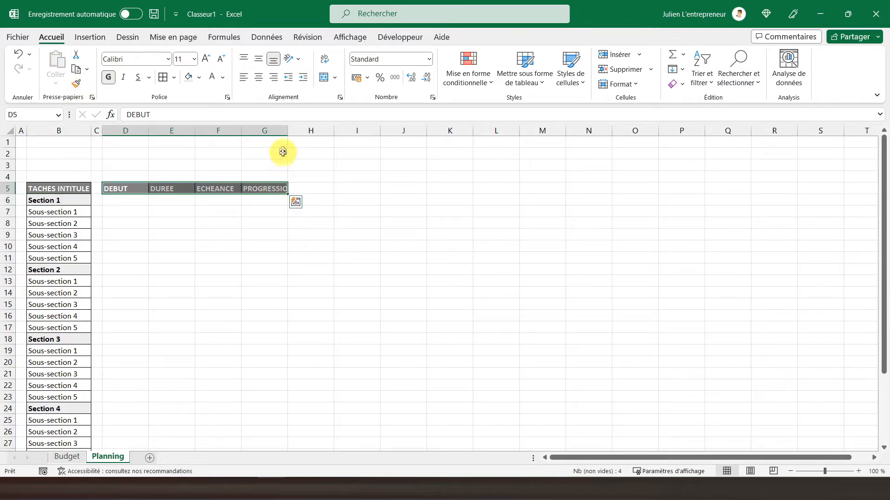
pyautogui.moveTo(286, 133); pyautogui.dragTo(295, 133)
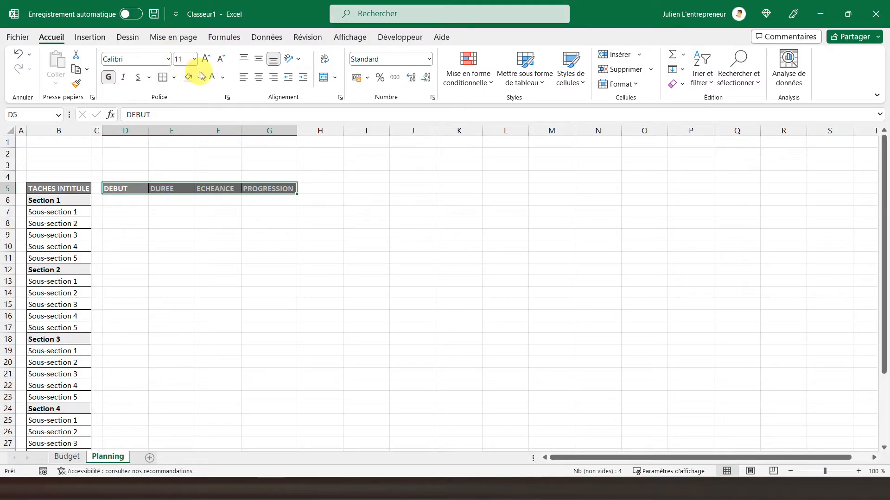
# Center the headers DEBUT, DUREE, ECHEANCE and PROGRESSION in D5:G5 horizontally and vertically.
pyautogui.click(253, 78)
pyautogui.click(258, 59)
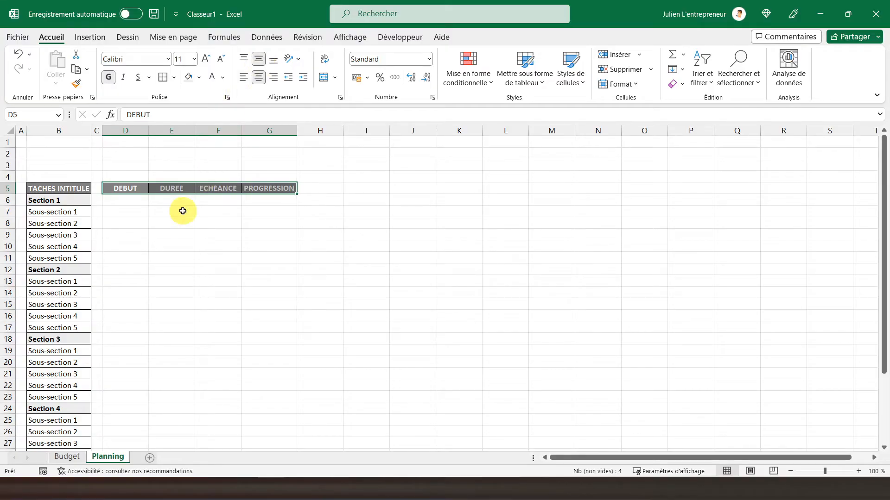
pyautogui.click(116, 199)
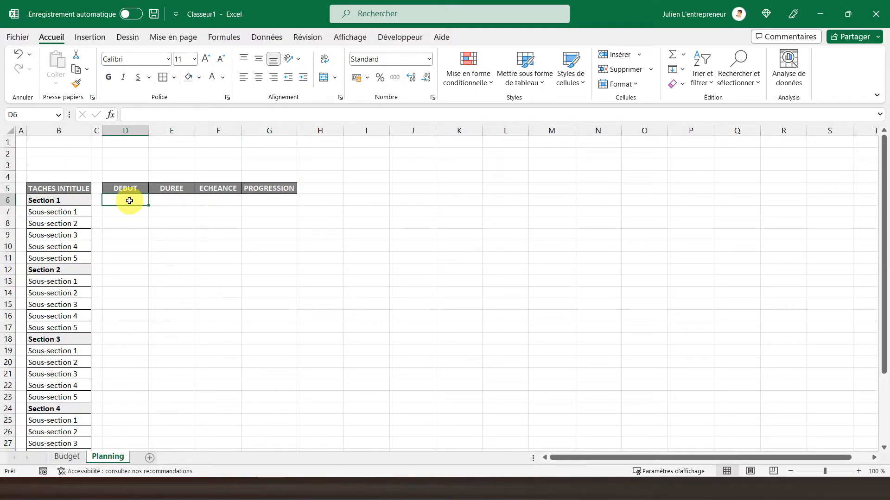
# Copy the formatting of the Section 1 cell B6 onto cells D6:G6.
pyautogui.click(61, 199)
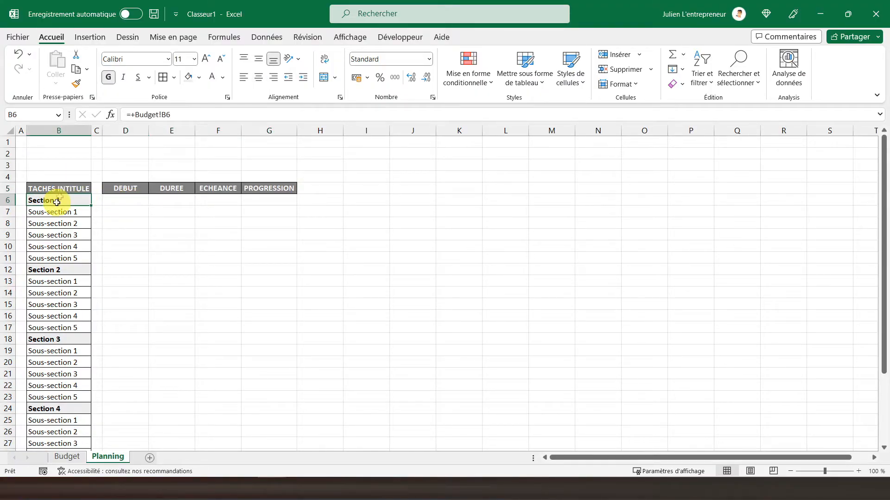
pyautogui.click(76, 83)
pyautogui.moveTo(121, 199); pyautogui.dragTo(258, 199)
pyautogui.press('Down')
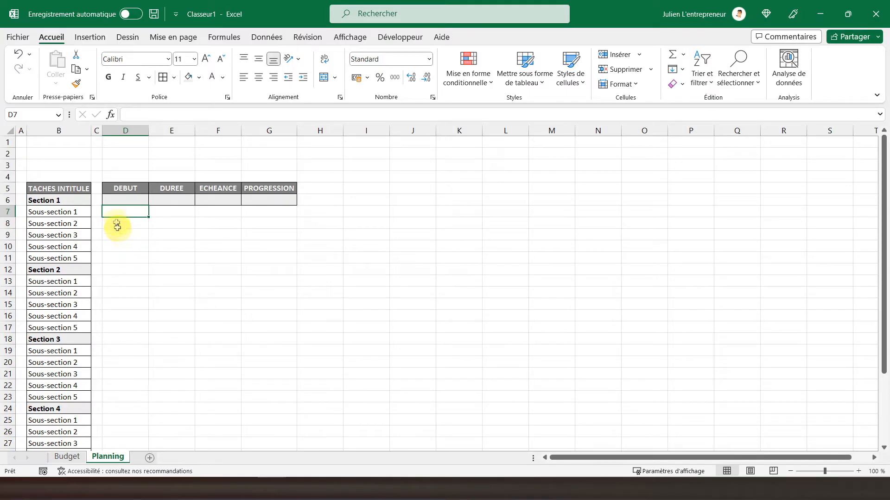
# Apply outline and inside borders to cells D7:G12.
pyautogui.moveTo(119, 213); pyautogui.dragTo(252, 268)
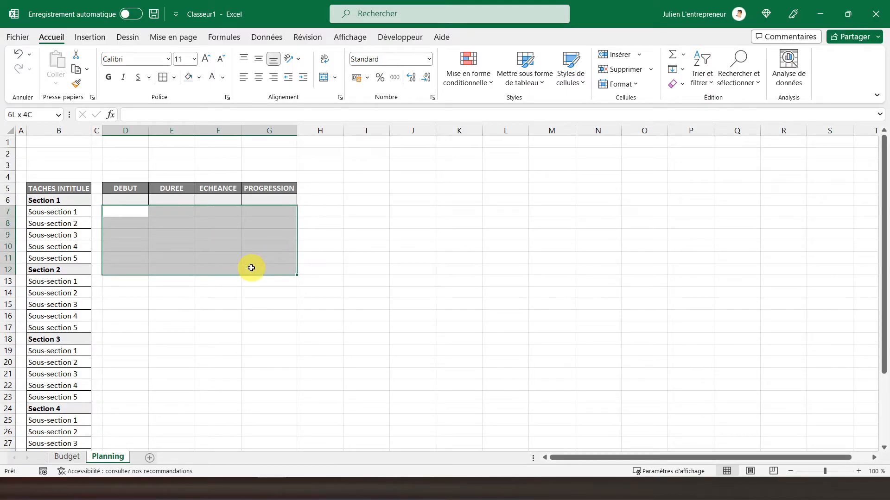
pyautogui.click(163, 79)
pyautogui.click(591, 143)
pyautogui.click(626, 140)
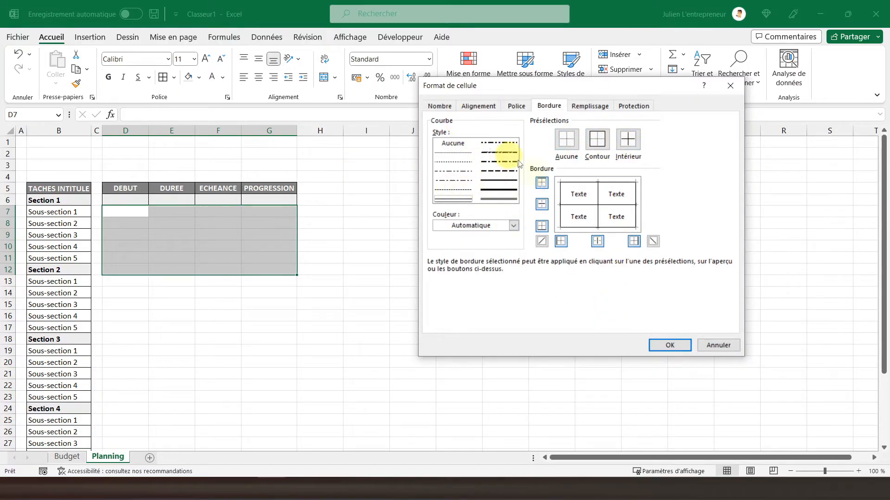
pyautogui.click(670, 345)
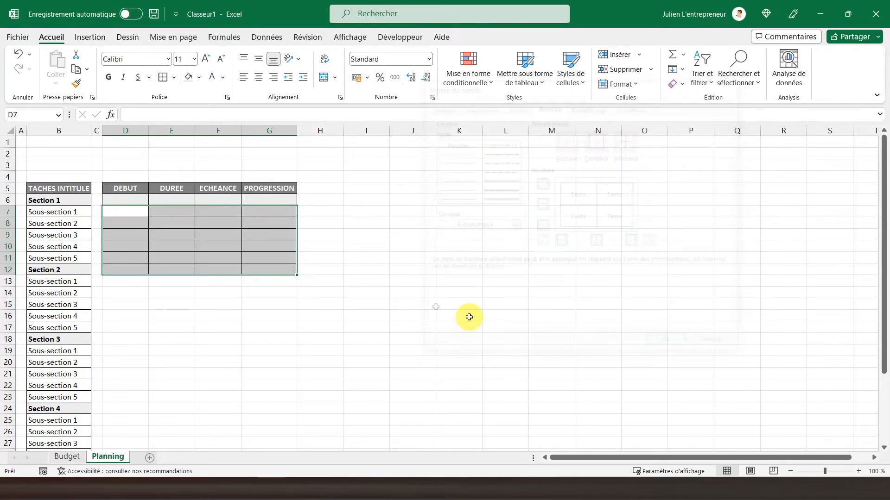
pyautogui.click(119, 282)
# Copy the formatting of the Section 1 row D6:G6 onto the Section 2 row D12:G12.
pyautogui.moveTo(114, 205); pyautogui.dragTo(282, 198)
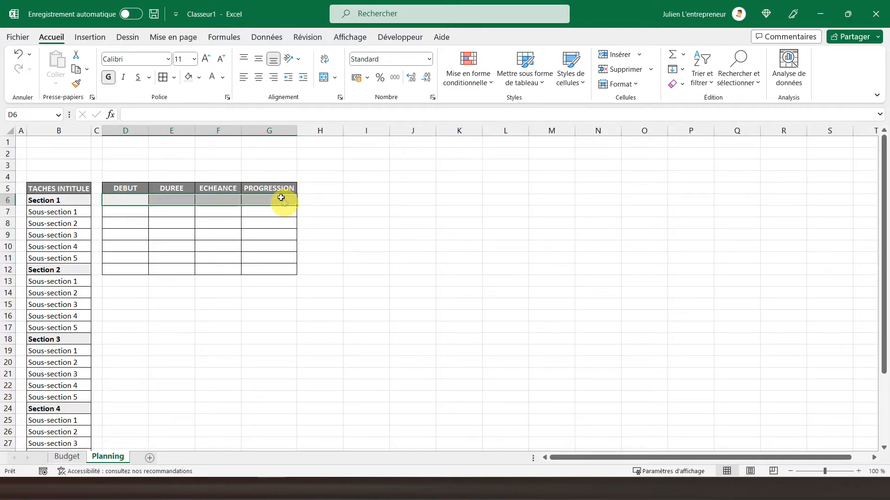
pyautogui.click(78, 84)
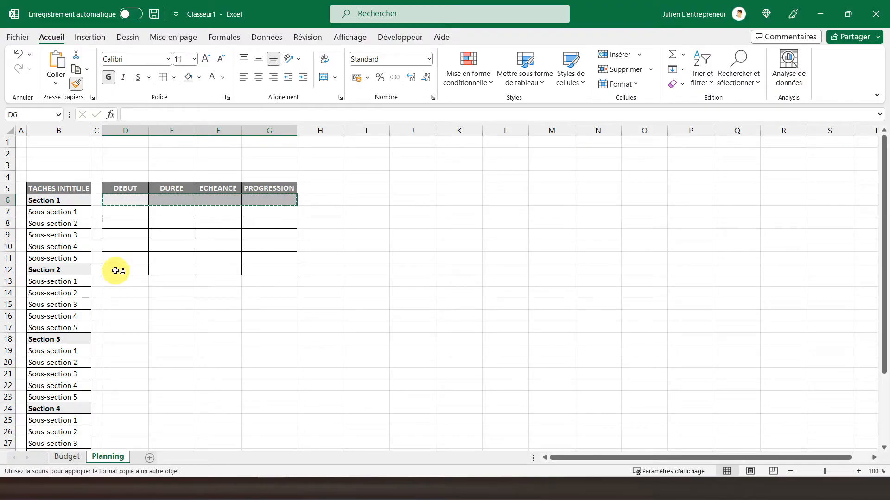
pyautogui.click(115, 270)
pyautogui.scroll(-1, 185, 251)
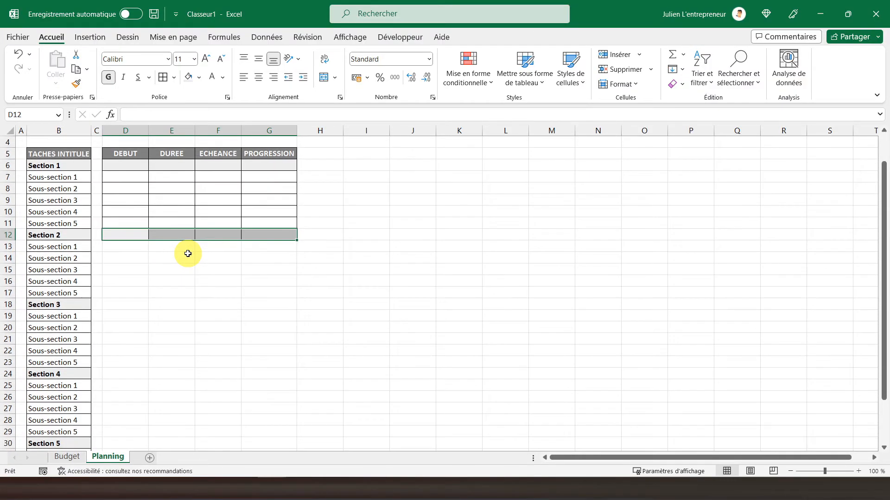
# Copy the formatted Section 1 block D6:G11 and paste it at D12 for Section 2.
pyautogui.click(137, 168)
pyautogui.moveTo(151, 175); pyautogui.dragTo(261, 218)
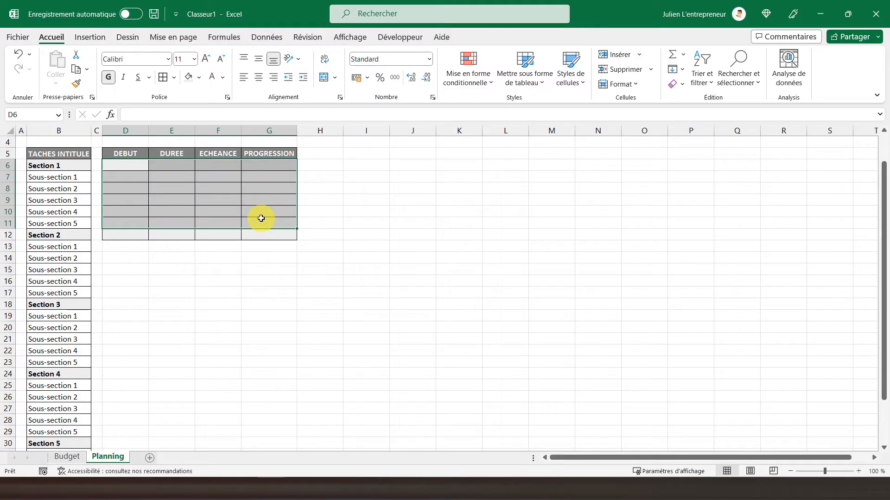
pyautogui.click(130, 234)
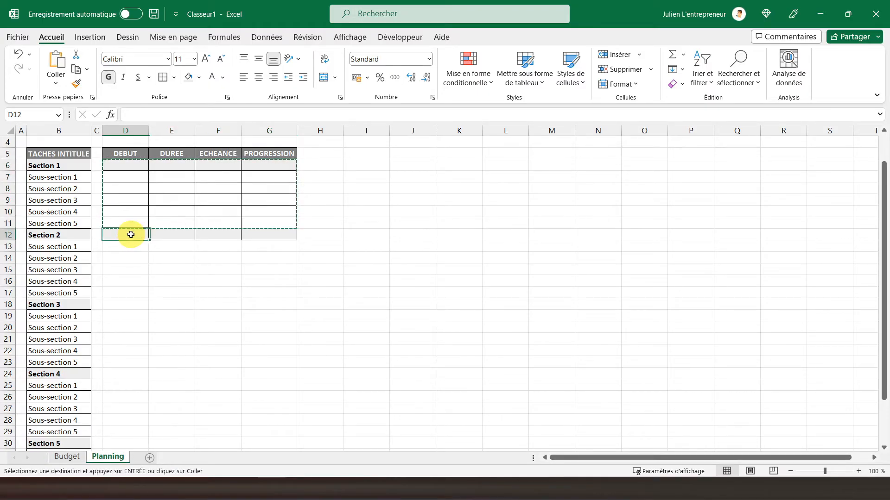
pyautogui.hotkey('ctrl', 'v')
# Copy the formatted block D6:G17 and paste it at D18 to cover Sections 3 and 4.
pyautogui.moveTo(119, 167); pyautogui.dragTo(254, 290)
pyautogui.press('Escape')
pyautogui.hotkey('ctrl', 'c')
pyautogui.click(110, 303)
pyautogui.hotkey('ctrl', 'v')
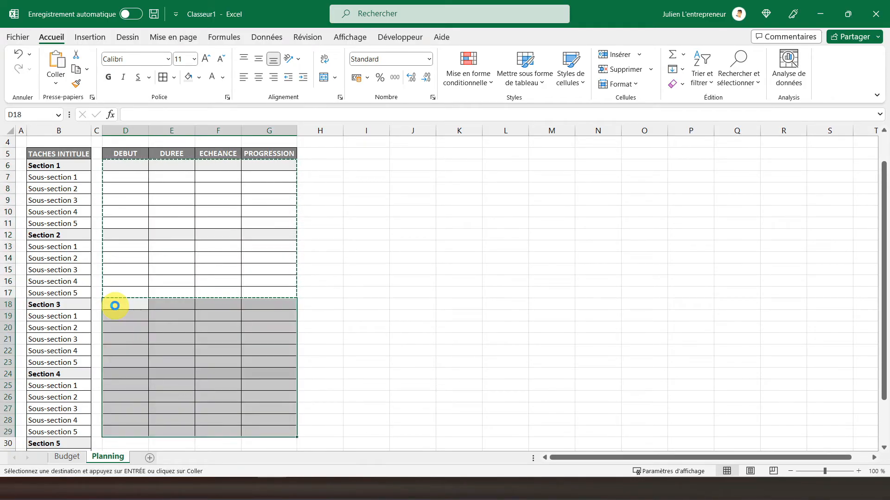
# Copy the formatting of the Section 4 block D24:G29 onto the Section 5 block D30:G35.
pyautogui.scroll(-1, 114, 306)
pyautogui.scroll(-3, 115, 306)
pyautogui.moveTo(117, 230); pyautogui.dragTo(258, 289)
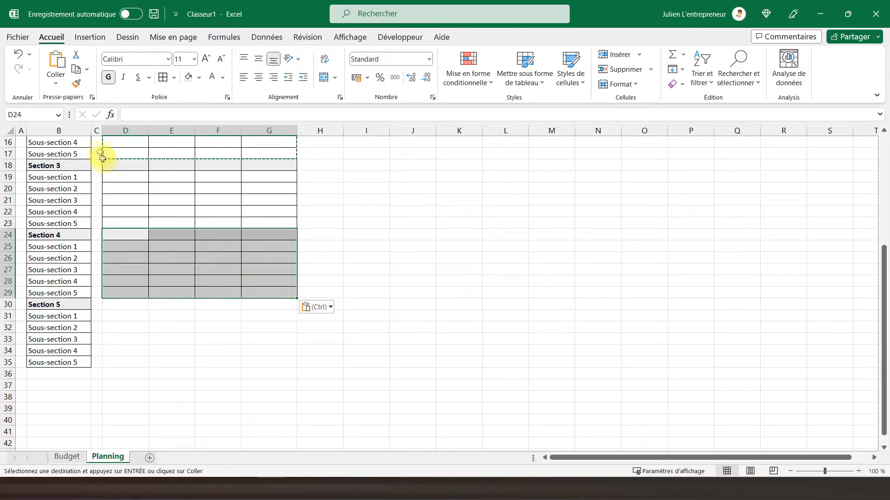
pyautogui.doubleClick(76, 83)
pyautogui.moveTo(124, 304); pyautogui.dragTo(278, 363)
pyautogui.press('Escape')
# Apply the custom number format 0" jours" to the whole DUREE column E.
pyautogui.scroll(5, 311, 273)
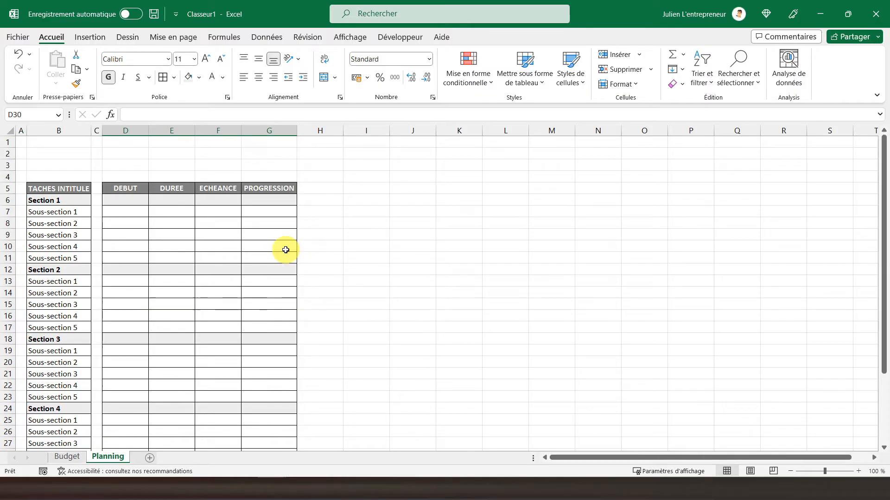
pyautogui.click(165, 131)
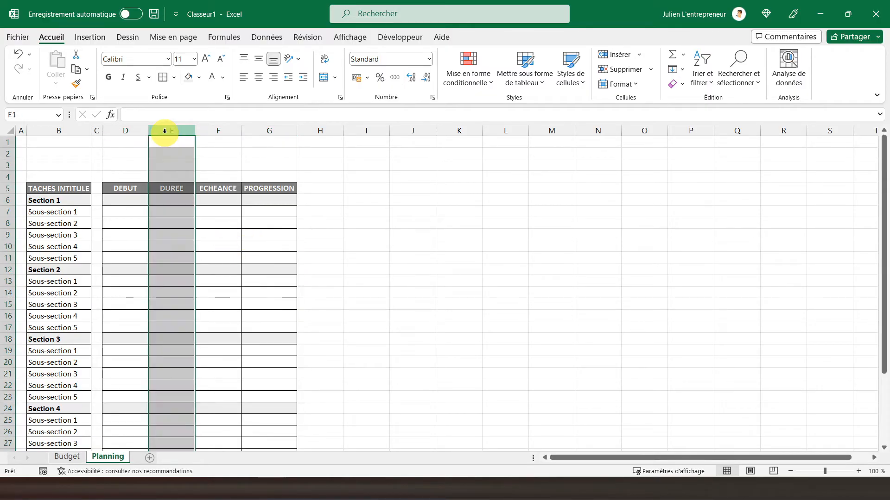
pyautogui.rightClick(175, 185)
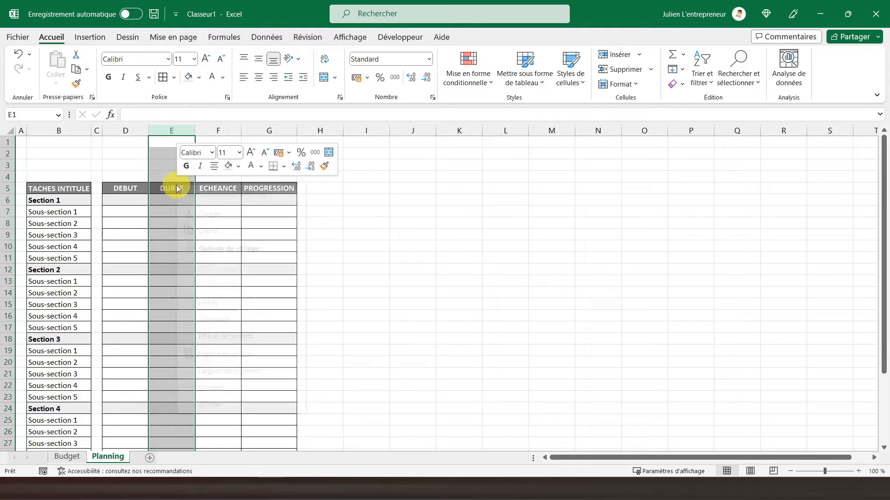
pyautogui.click(213, 355)
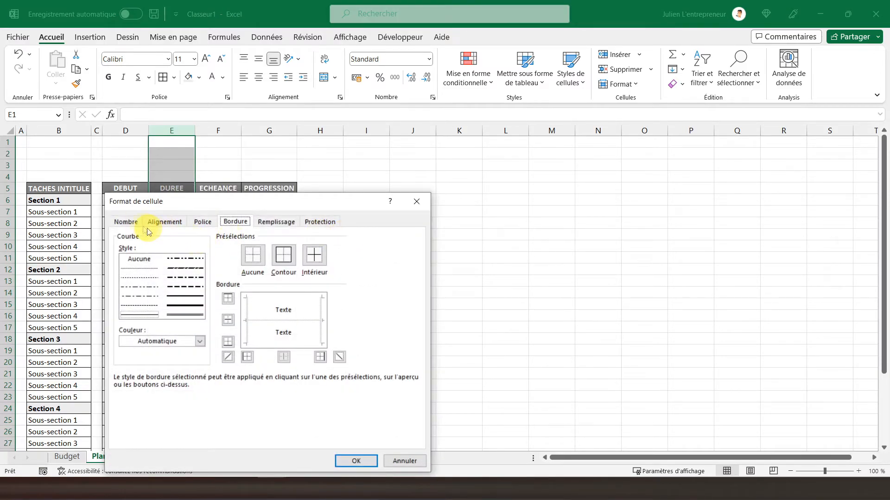
pyautogui.click(126, 221)
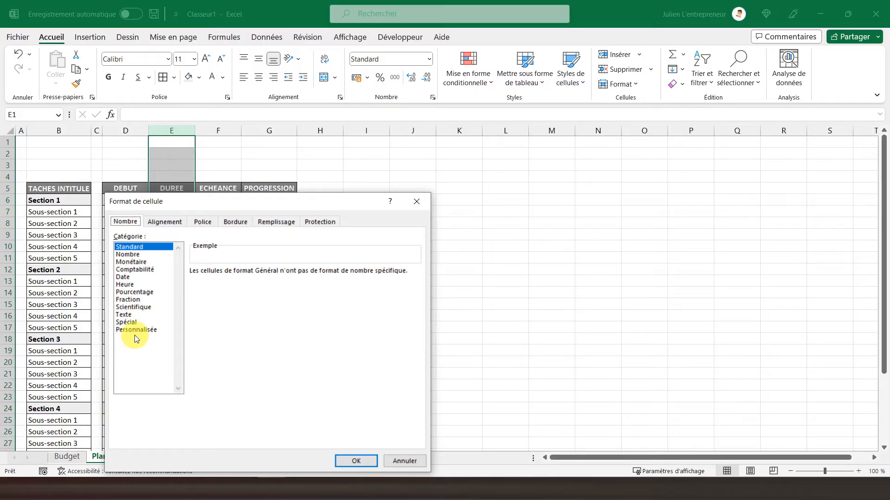
pyautogui.click(138, 330)
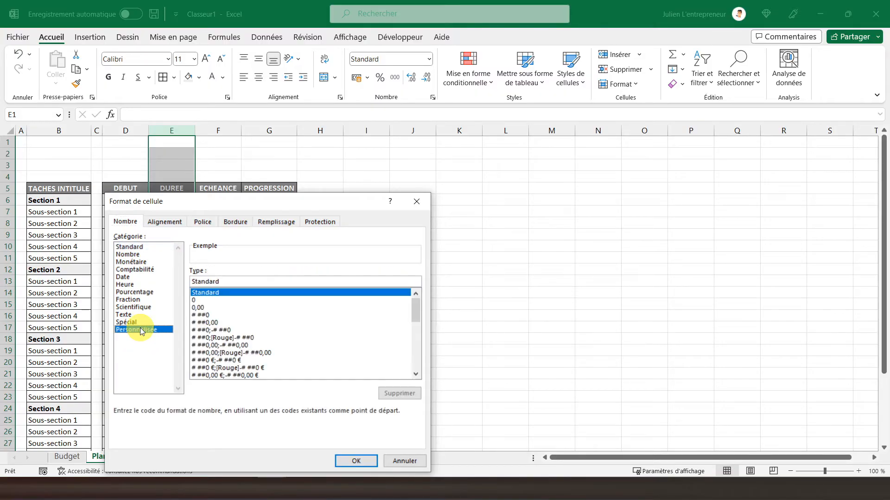
pyautogui.click(201, 300)
pyautogui.click(221, 282)
pyautogui.write('" jours')
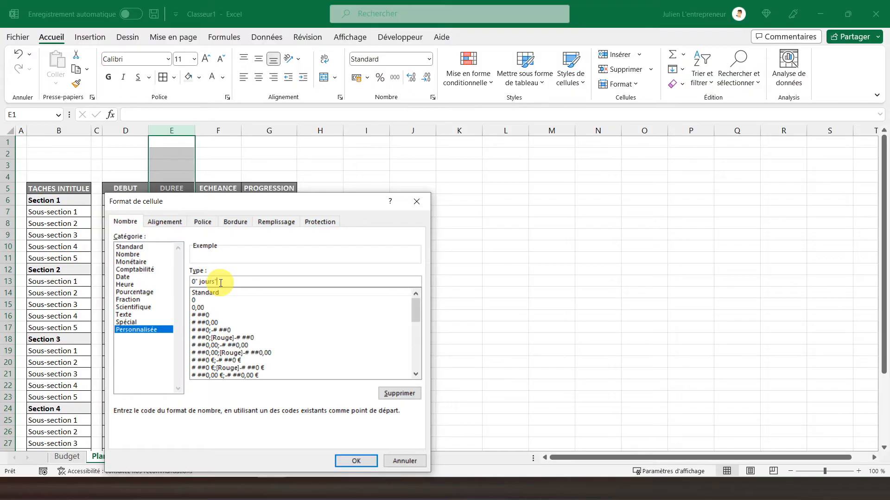
pyautogui.press('Return')
# Enter 4 in cell E7 to test the custom duration format.
pyautogui.click(173, 215)
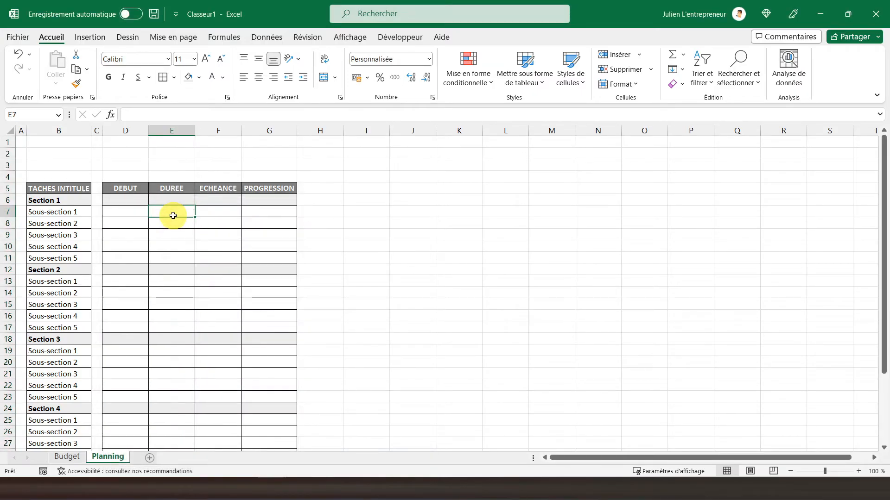
pyautogui.write('4')
pyautogui.press('Return')
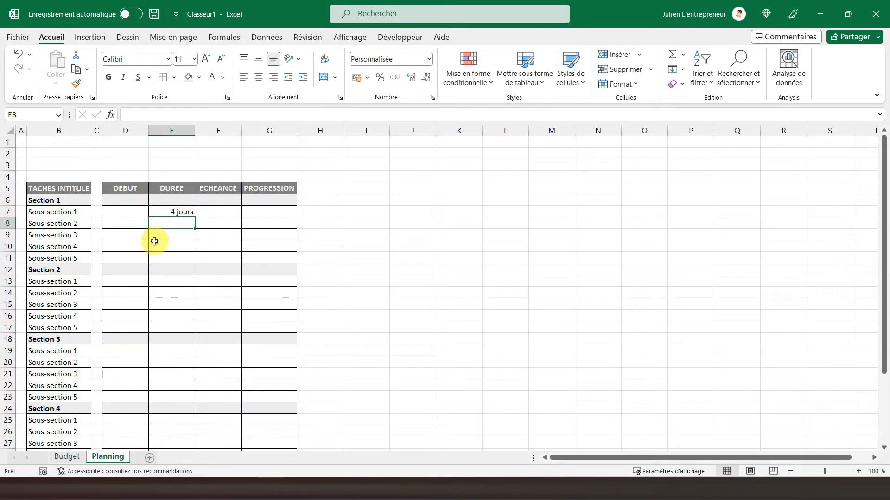
# Center columns D to G horizontally and vertically, and clear the test duration in E7.
pyautogui.moveTo(124, 132); pyautogui.dragTo(249, 134)
pyautogui.click(259, 76)
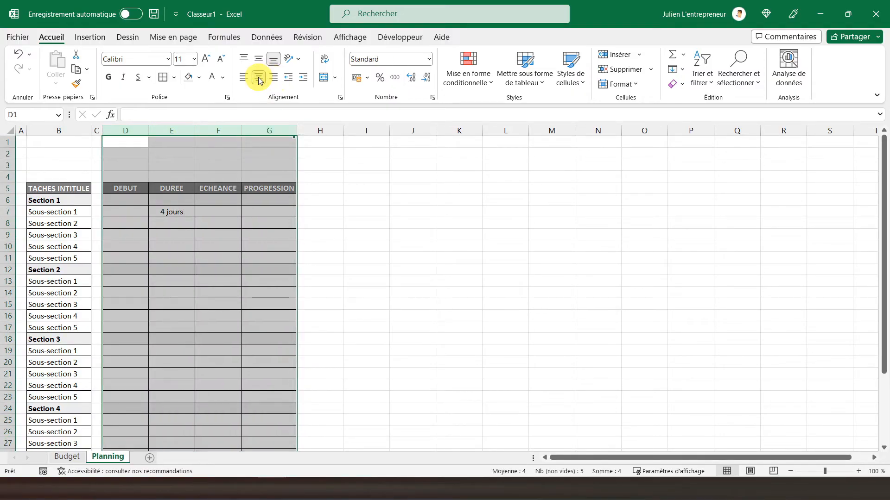
pyautogui.click(259, 59)
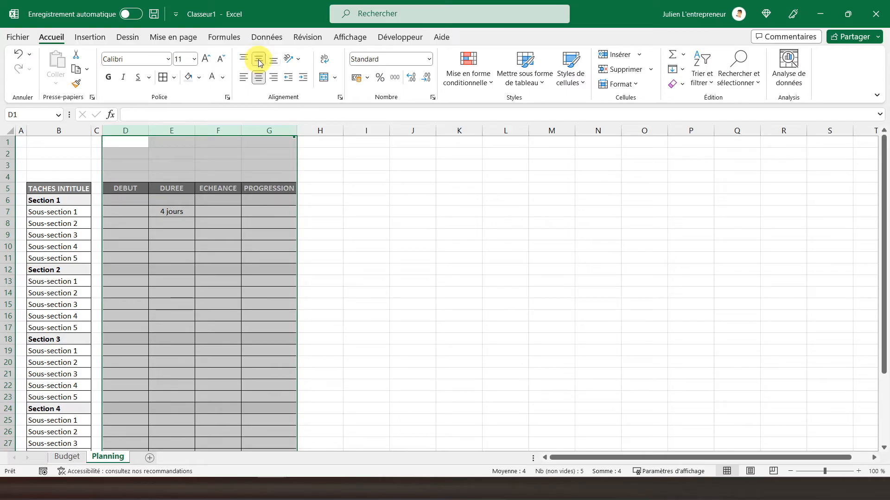
pyautogui.click(165, 213)
pyautogui.press('Delete')
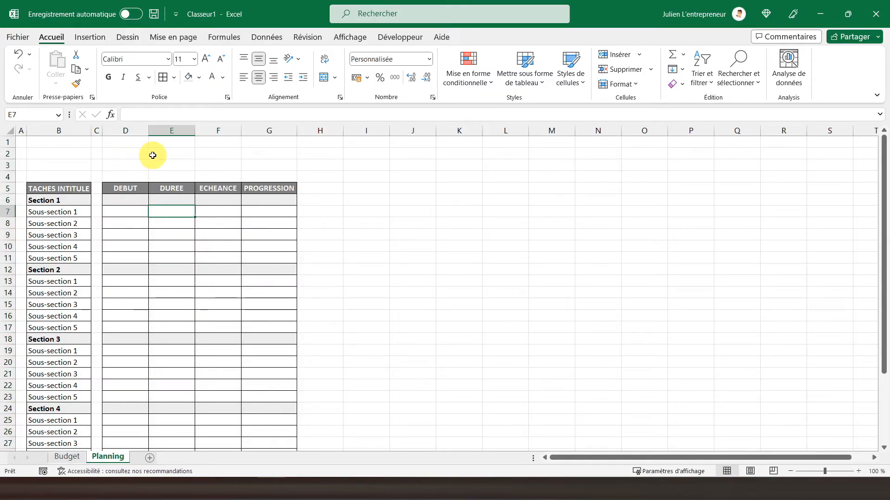
# Enter the labels "Début du projet" in D2 and "Fin du projet" in D3.
pyautogui.click(132, 156)
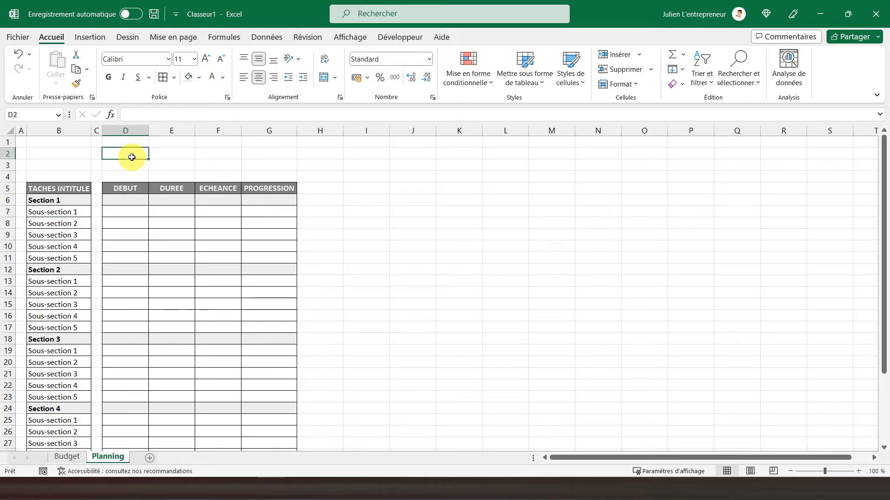
pyautogui.write('D')
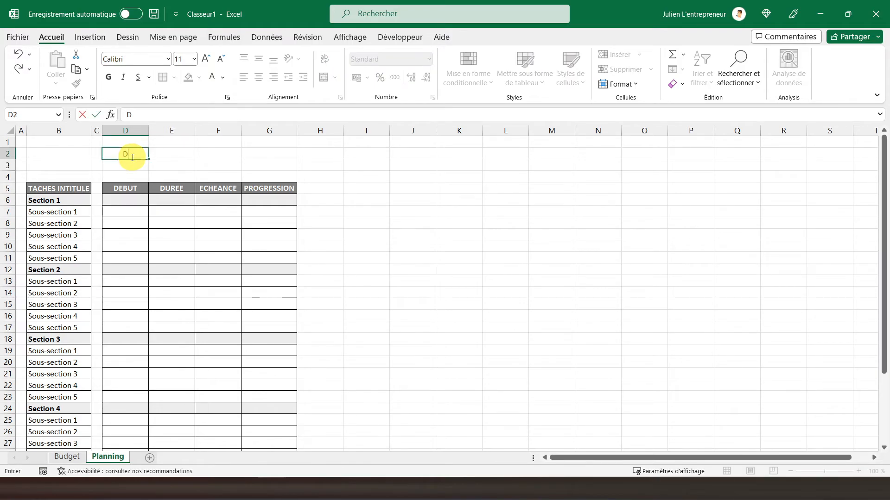
pyautogui.write('ébut du projet')
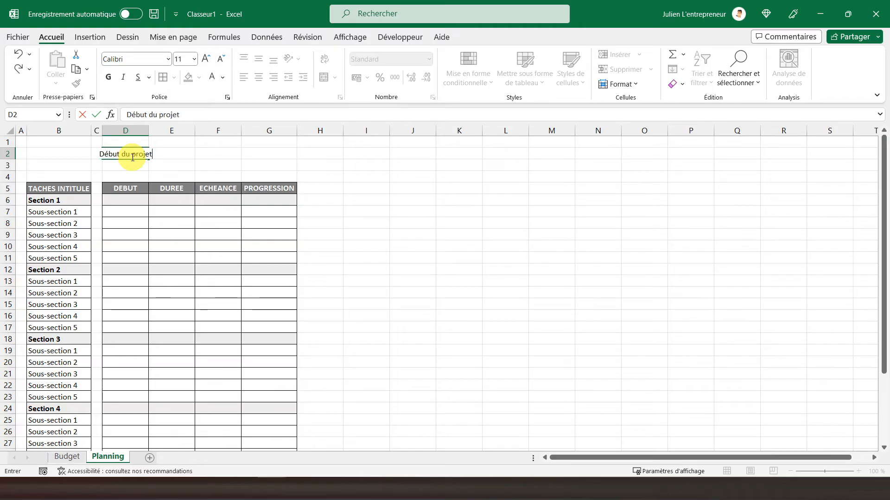
pyautogui.press('Return')
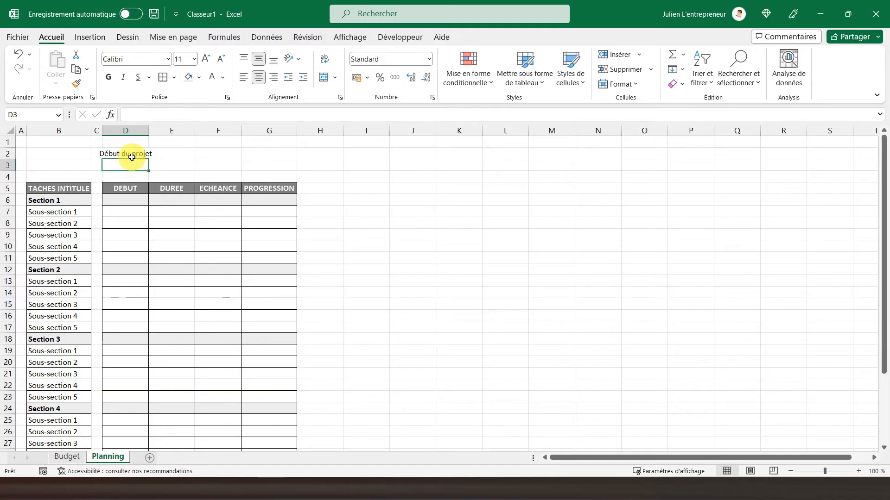
pyautogui.write('Fi')
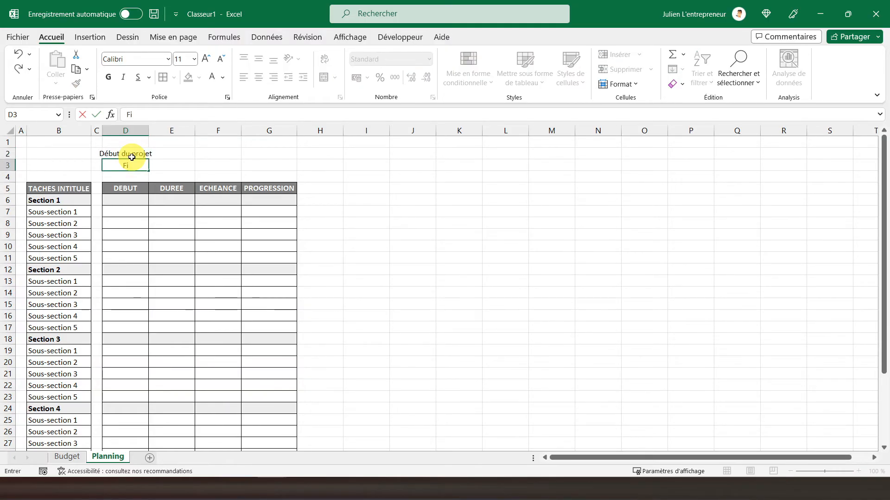
pyautogui.write('n du projet')
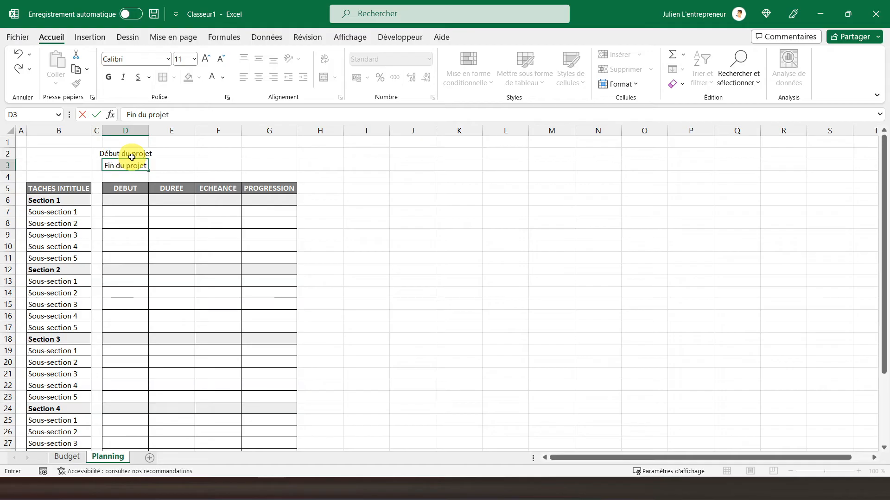
# Merge and center the "Début du projet" label across D2:E2 and the "Fin du projet" label across D3:E3.
pyautogui.moveTo(129, 154); pyautogui.dragTo(169, 152)
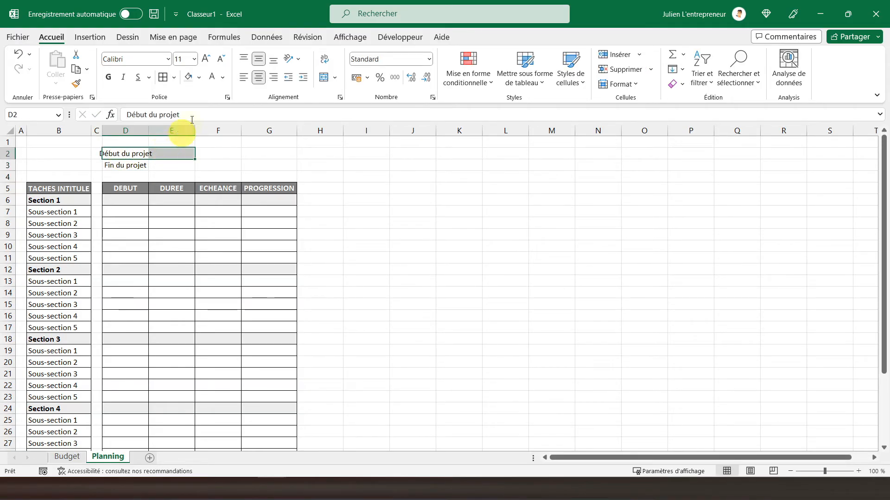
pyautogui.click(329, 78)
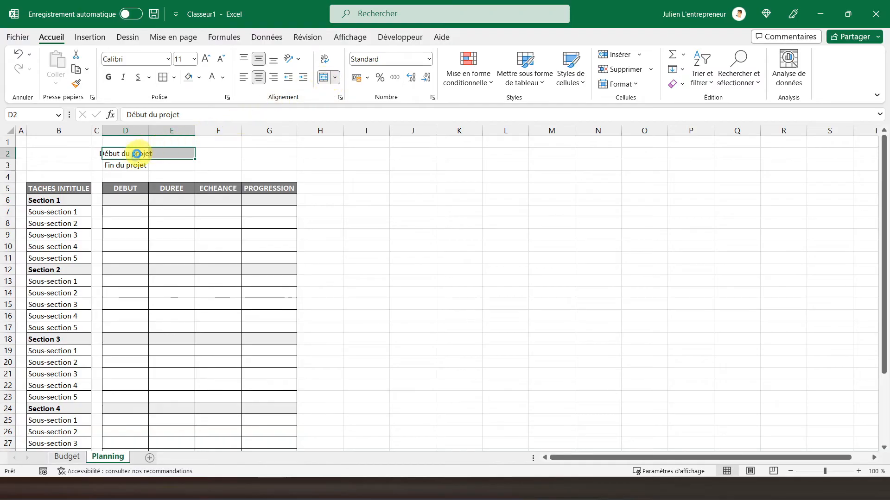
pyautogui.moveTo(131, 165); pyautogui.dragTo(165, 165)
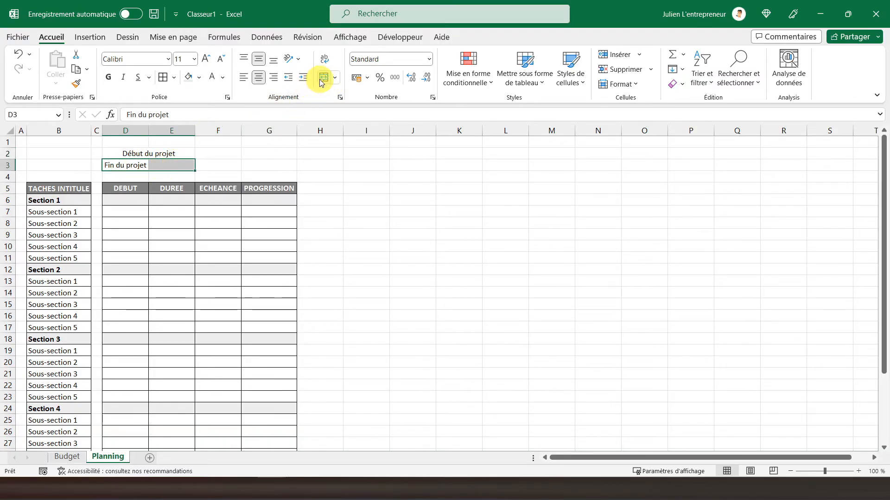
pyautogui.click(323, 77)
# Add outline and inside borders to the project date cells F2:F3.
pyautogui.moveTo(207, 153); pyautogui.dragTo(207, 163)
pyautogui.click(163, 78)
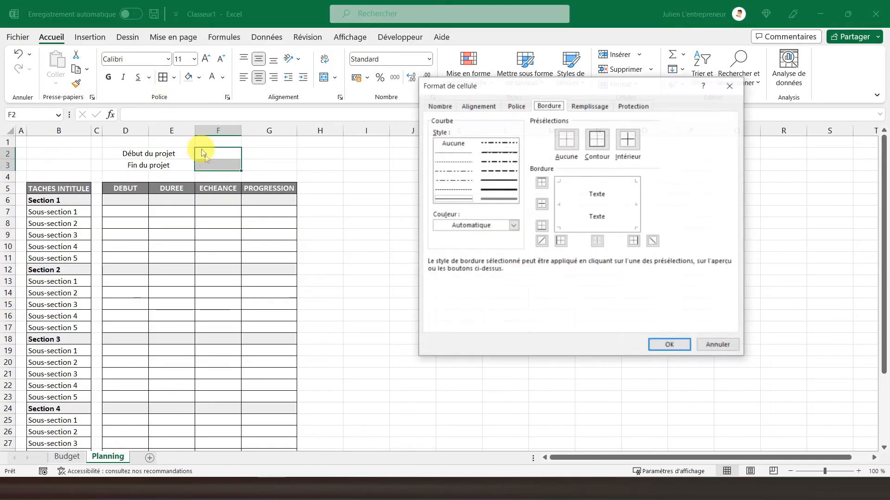
pyautogui.click(595, 144)
pyautogui.click(632, 146)
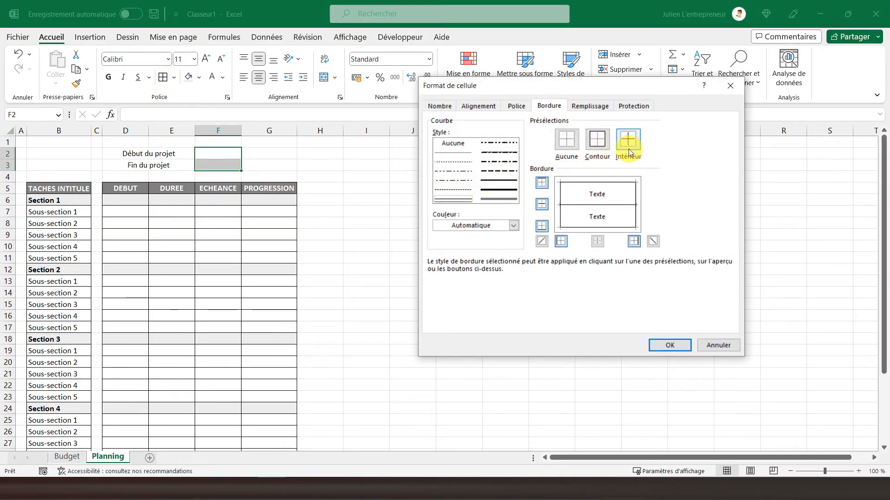
pyautogui.click(680, 345)
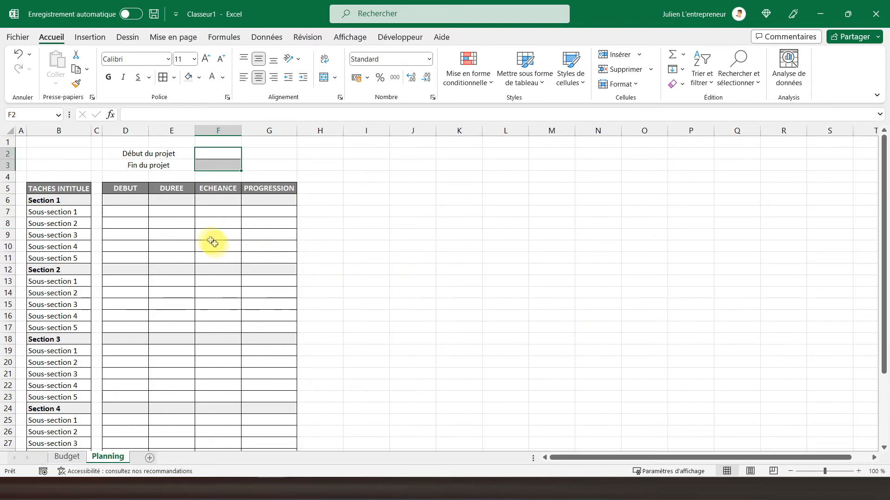
pyautogui.click(171, 224)
# Enter "LIVRAISON DU PROJET" in D37 below the table and make it left-aligned and bold.
pyautogui.scroll(-5, 155, 251)
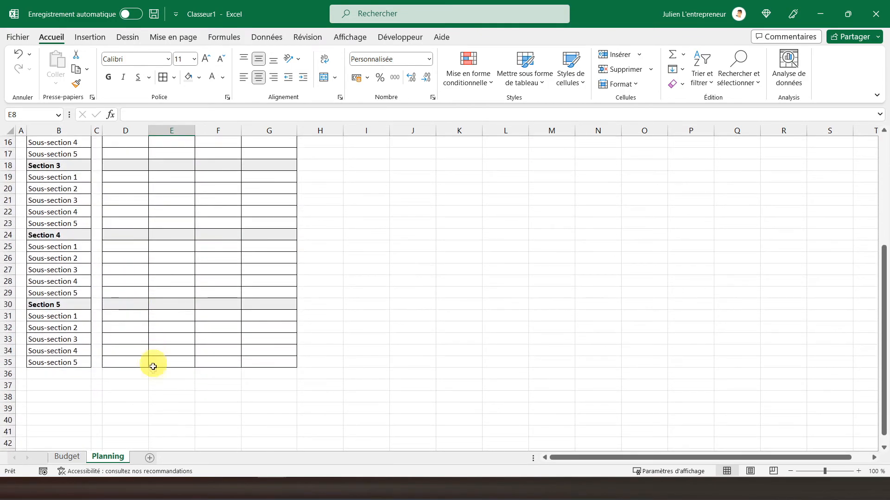
pyautogui.click(125, 384)
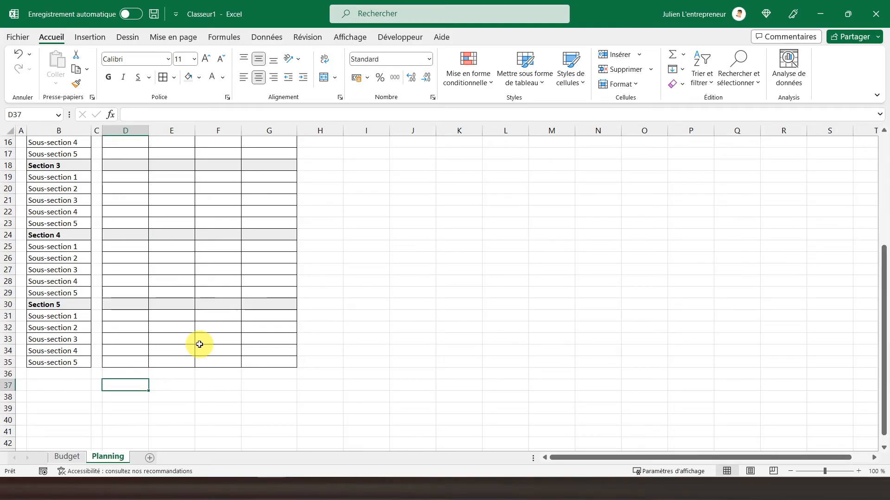
pyautogui.write('LIVRAISON DU')
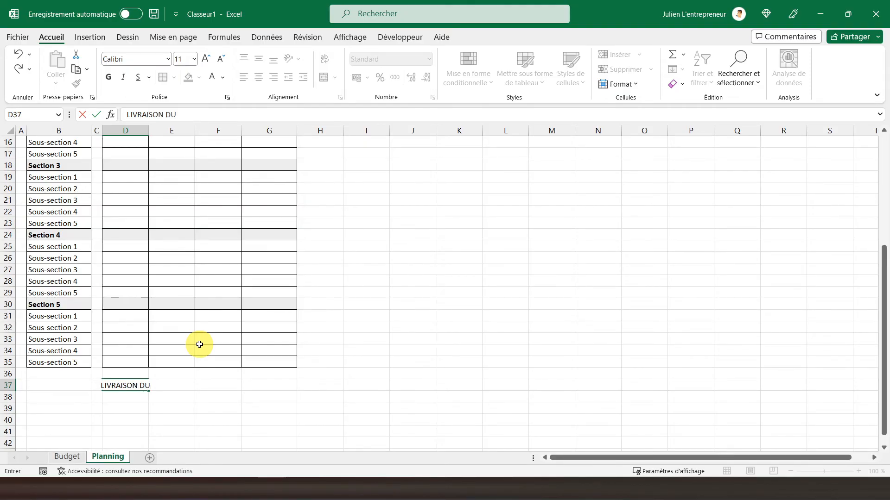
pyautogui.write(' PROJET')
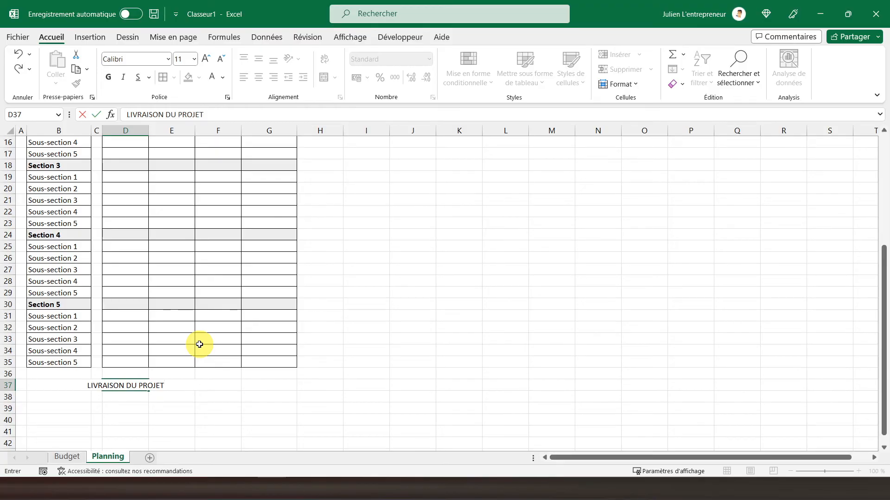
pyautogui.hotkey('ctrl', 'Return')
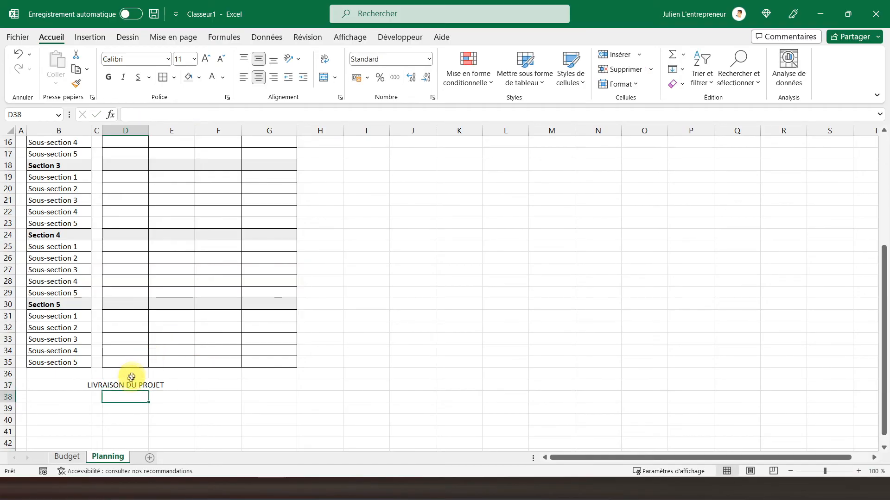
pyautogui.click(242, 78)
pyautogui.click(108, 76)
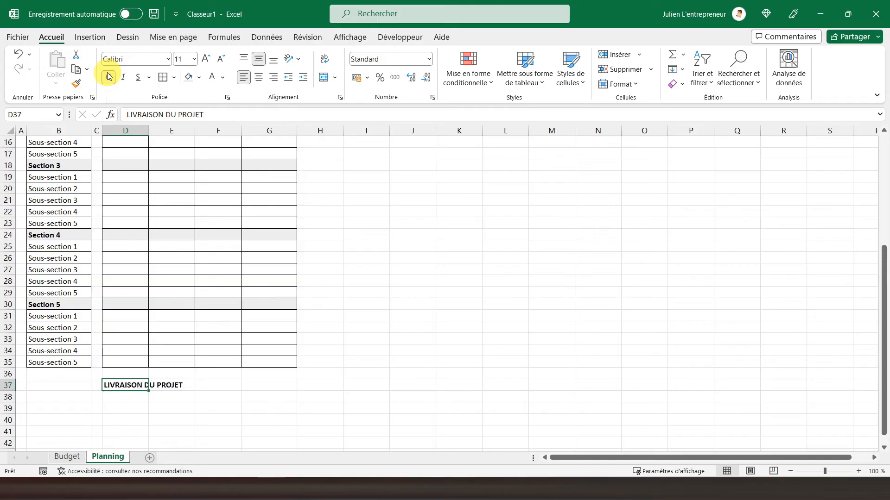
pyautogui.click(215, 383)
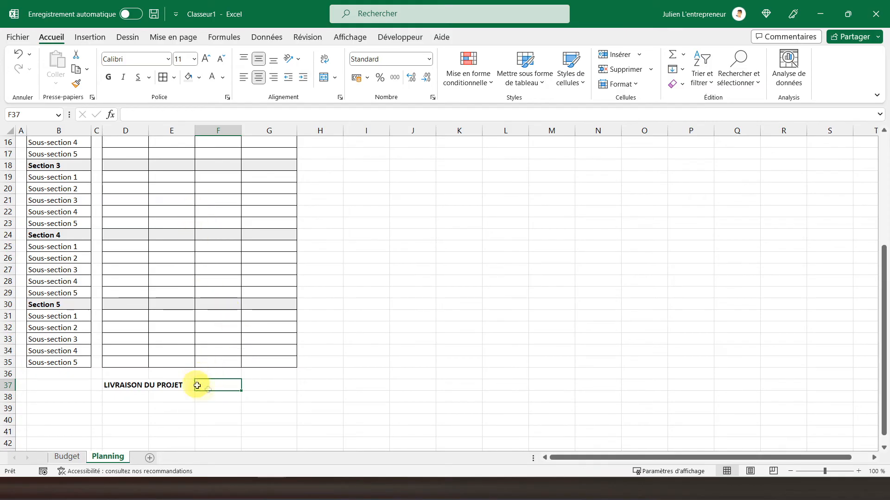
# Hide the gridlines on the Planning sheet.
pyautogui.scroll(5, 215, 392)
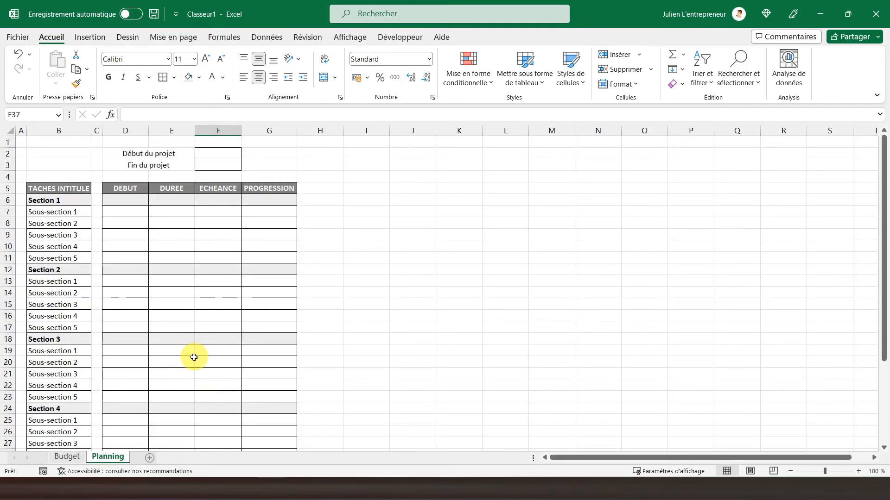
pyautogui.click(22, 142)
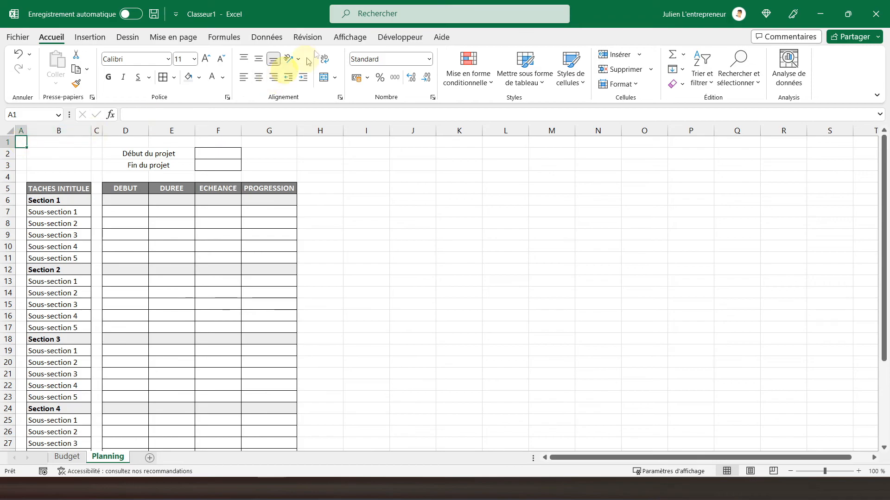
pyautogui.click(344, 38)
pyautogui.click(192, 78)
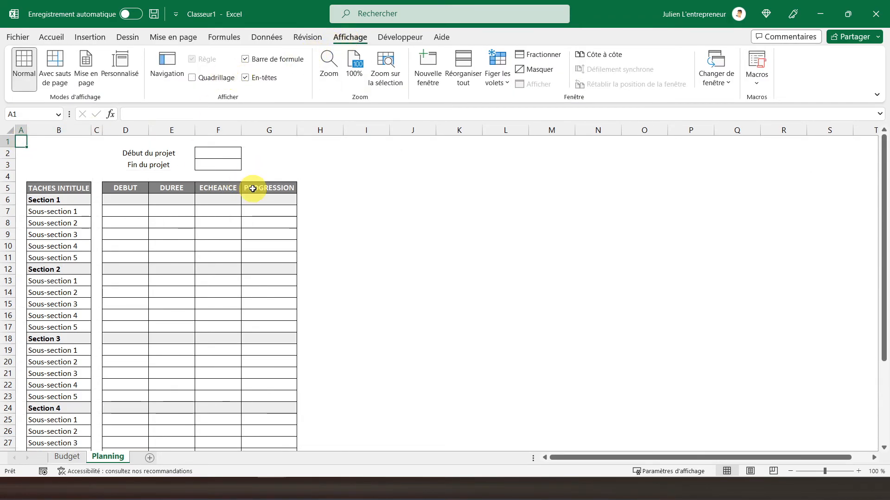
pyautogui.click(313, 187)
pyautogui.moveTo(314, 186)
pyautogui.mouseDown()
pyautogui.moveTo(580, 182)
pyautogui.moveTo(639, 213)
pyautogui.moveTo(601, 318)
pyautogui.moveTo(491, 340)
pyautogui.moveTo(365, 278)
pyautogui.moveTo(317, 191)
pyautogui.mouseUp()
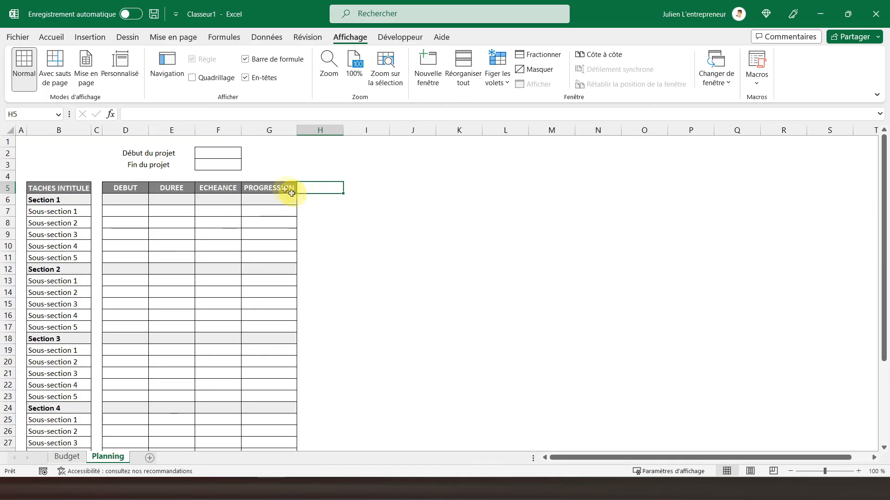
pyautogui.click(53, 140)
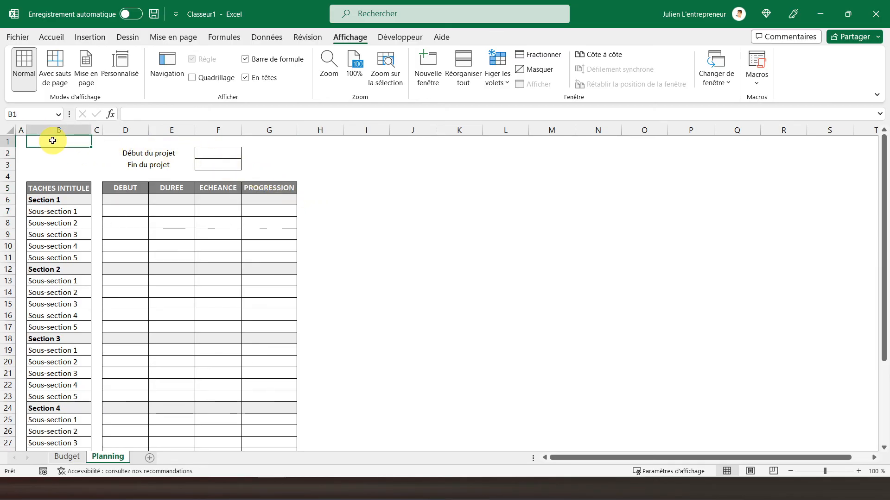
# Switch to the Budget sheet, select A1 and look over its table from Section 1 to Section 5.
pyautogui.click(67, 457)
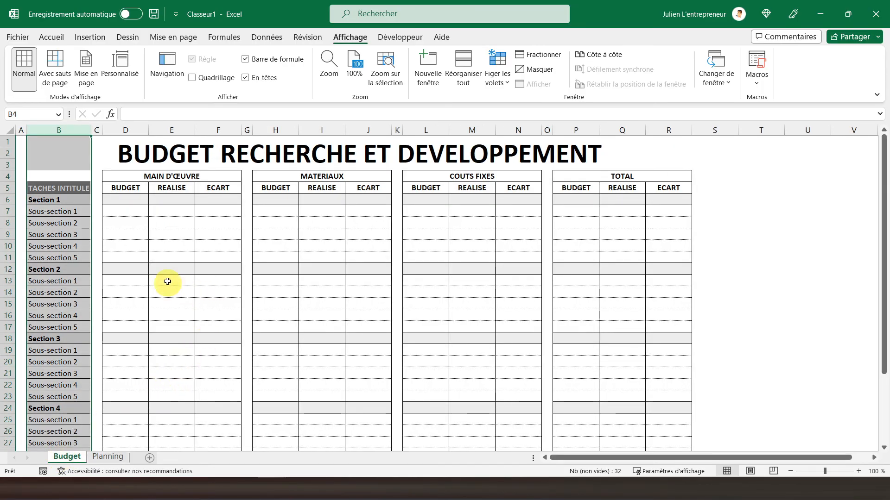
pyautogui.click(18, 143)
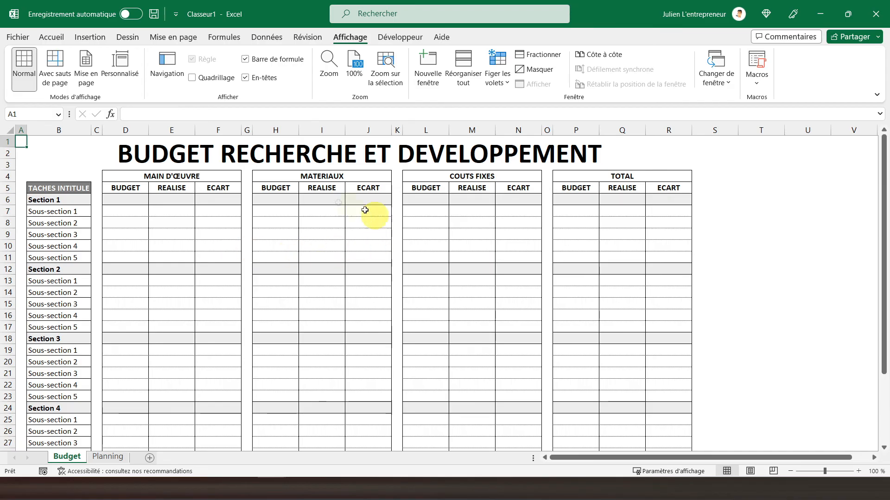
pyautogui.scroll(-1, 307, 310)
pyautogui.scroll(-3, 307, 309)
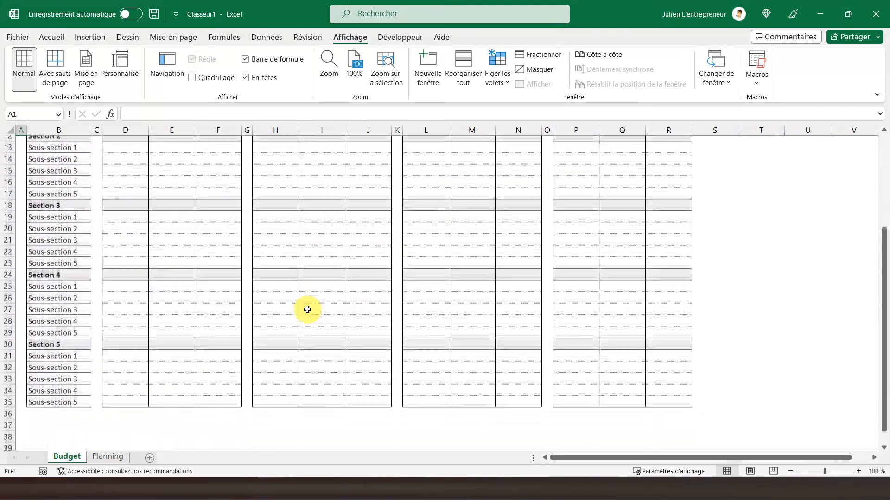
pyautogui.scroll(4, 307, 310)
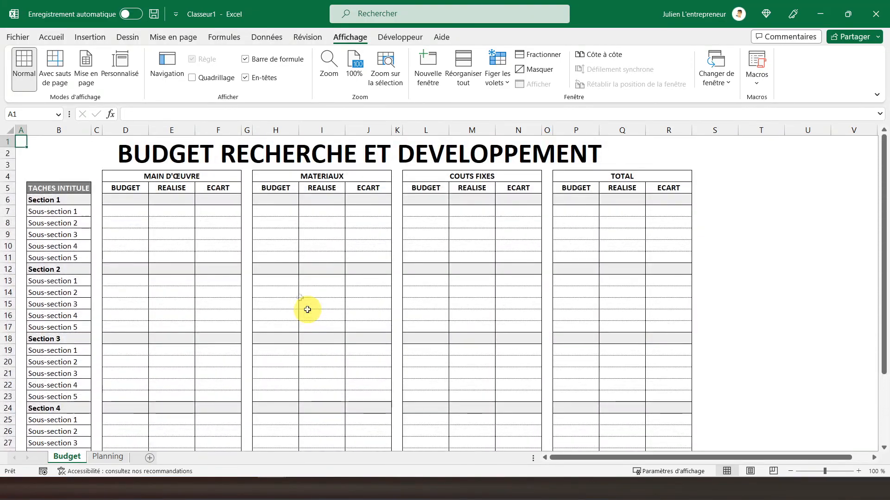